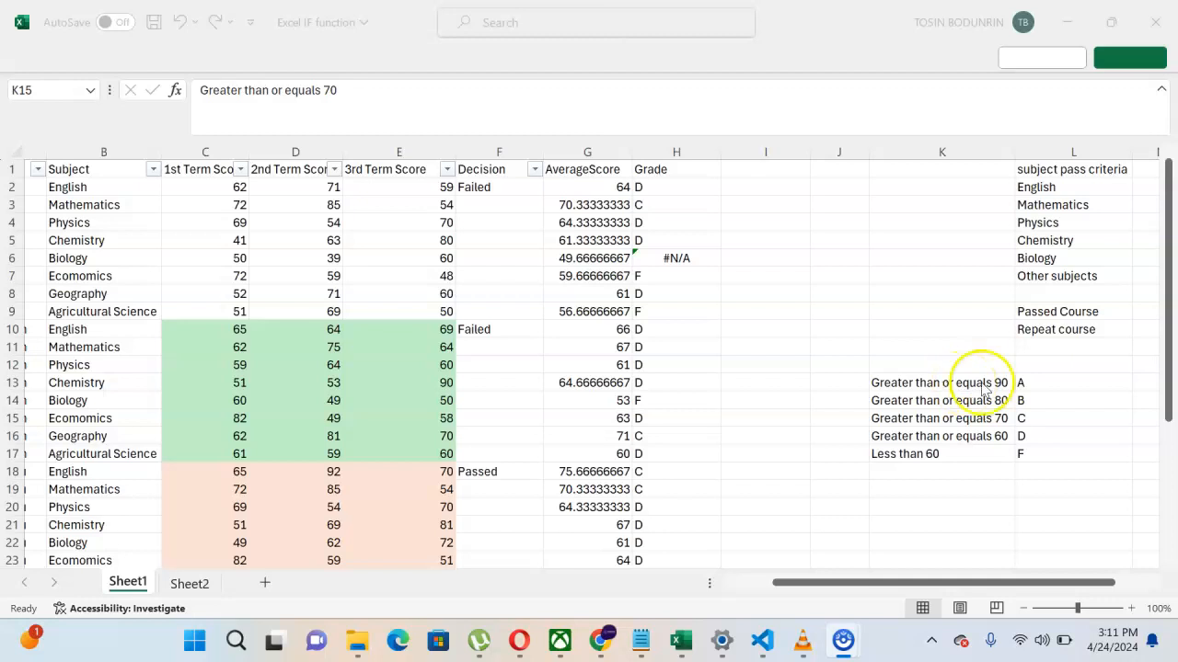
# Step: Review the grading table's A to F grades with the 70-or-above and Less than 60 criteria
pyautogui.click(1033, 383)
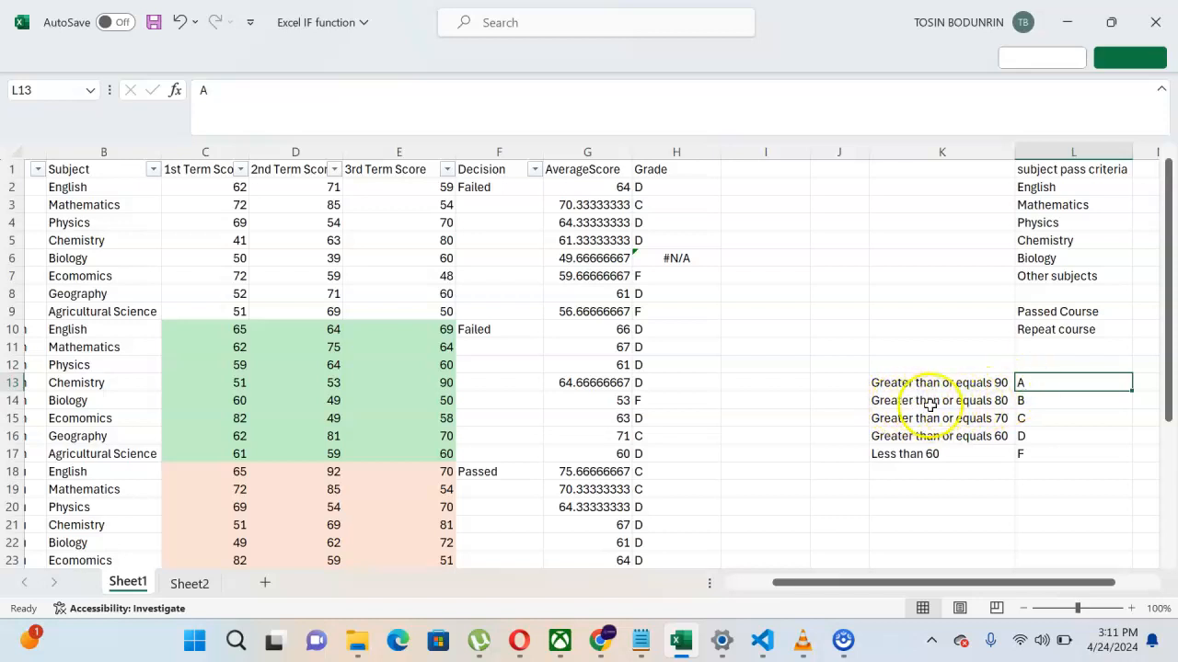
pyautogui.click(1037, 400)
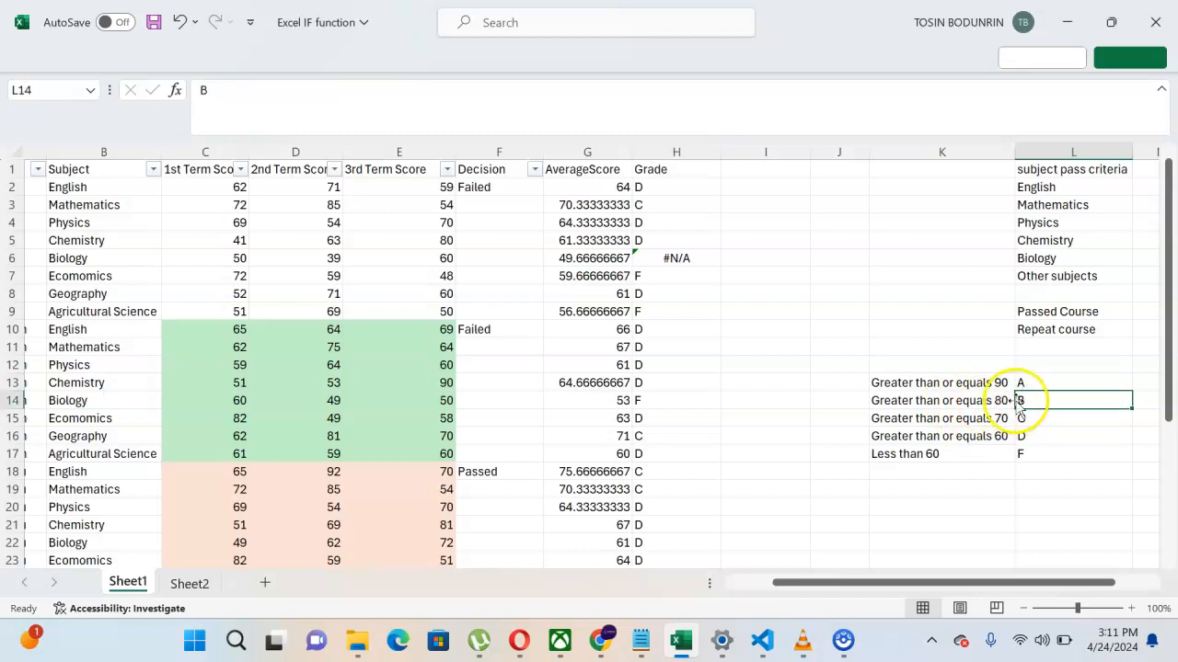
pyautogui.click(895, 420)
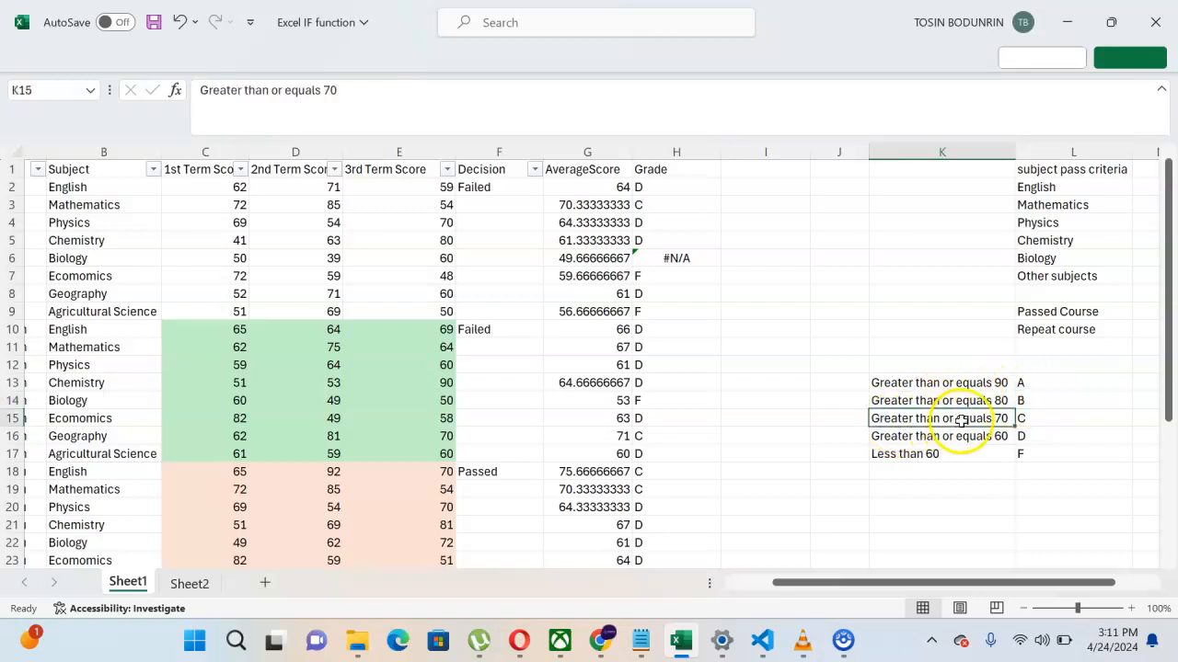
pyautogui.click(1033, 419)
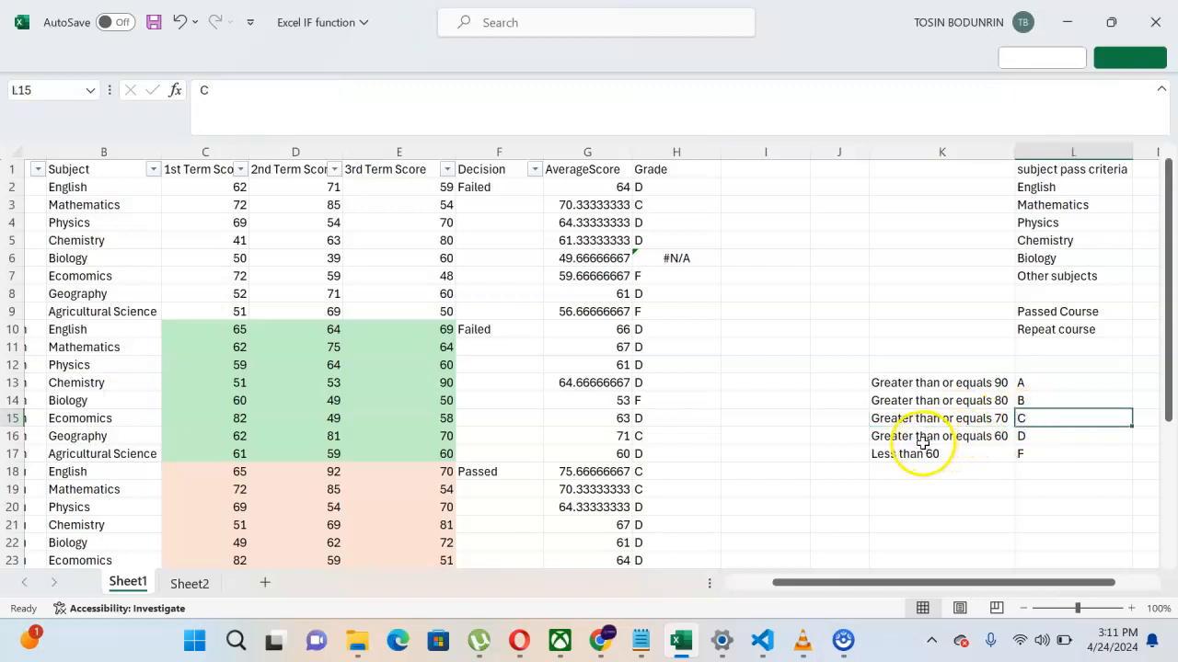
pyautogui.click(1029, 436)
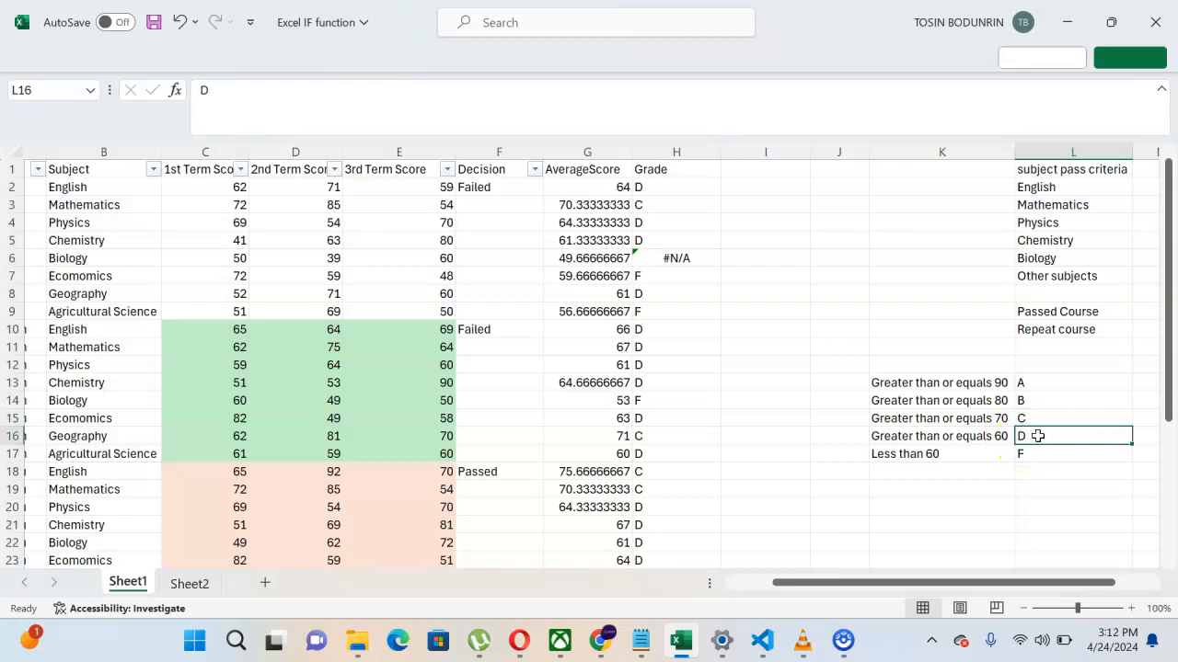
pyautogui.click(958, 455)
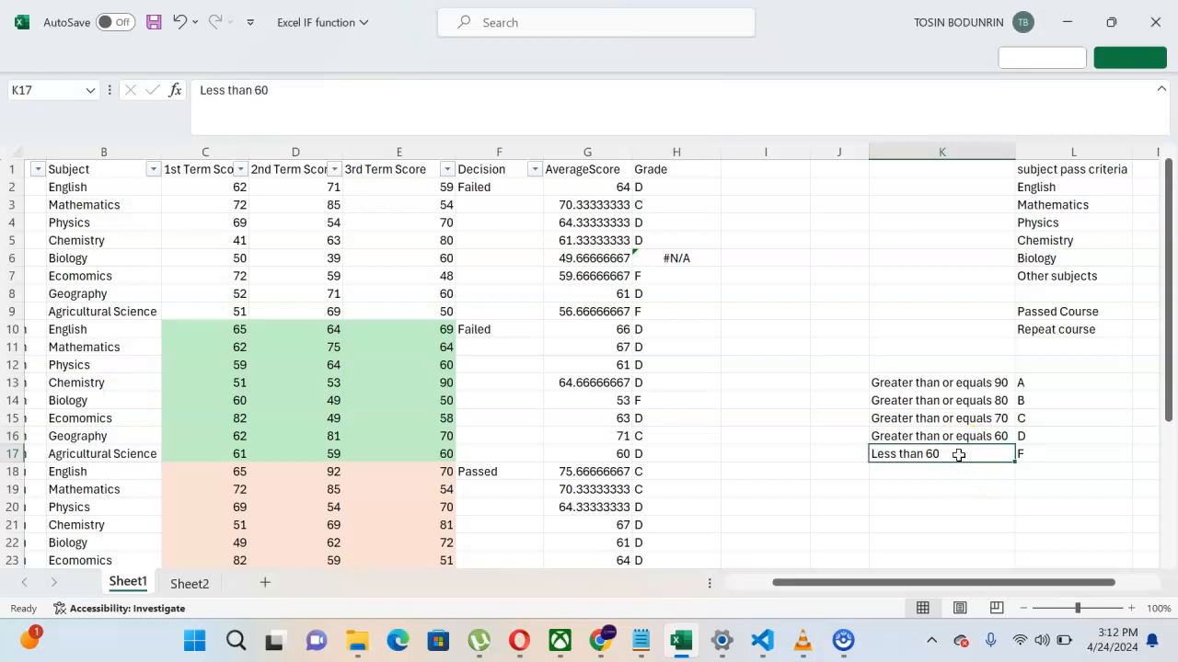
pyautogui.click(1046, 453)
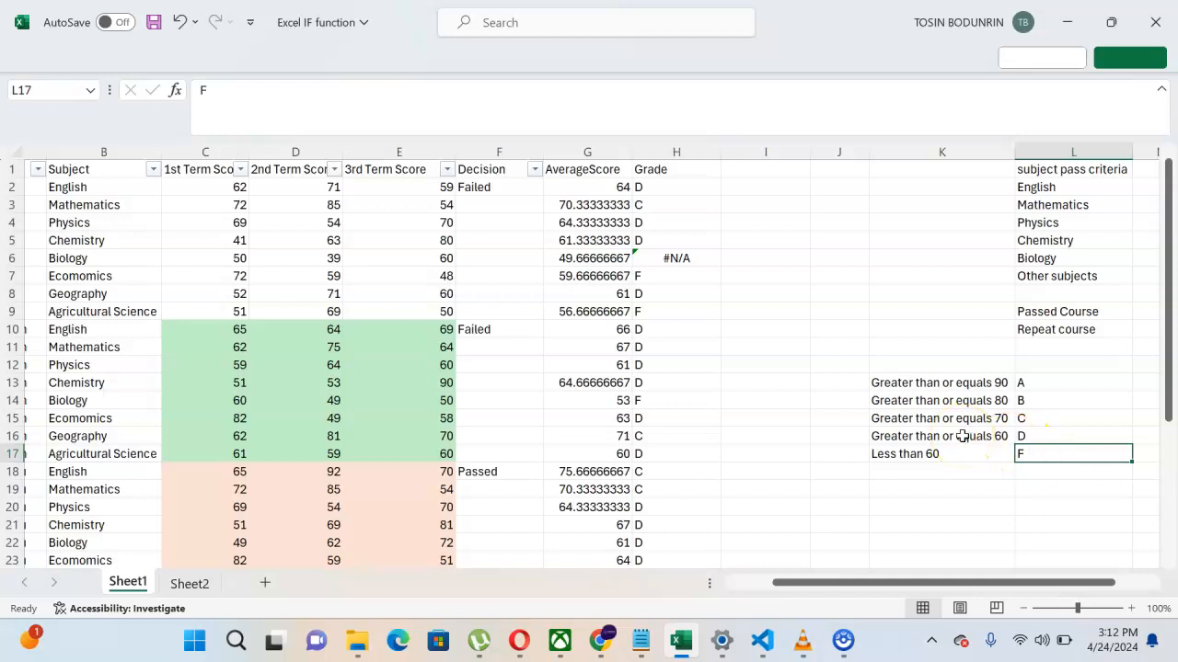
# Step: Walk through H2's IFS conditions G2>=90 and G2>=80 and the C and D results, then re-enter it
pyautogui.click(665, 188)
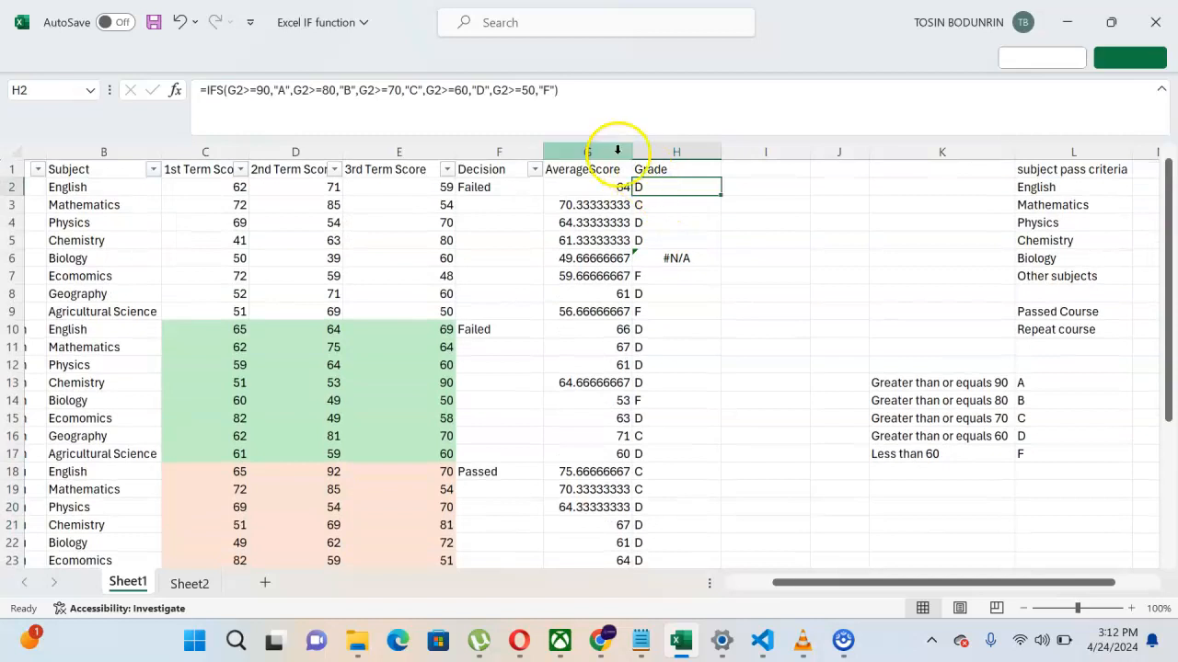
pyautogui.click(565, 91)
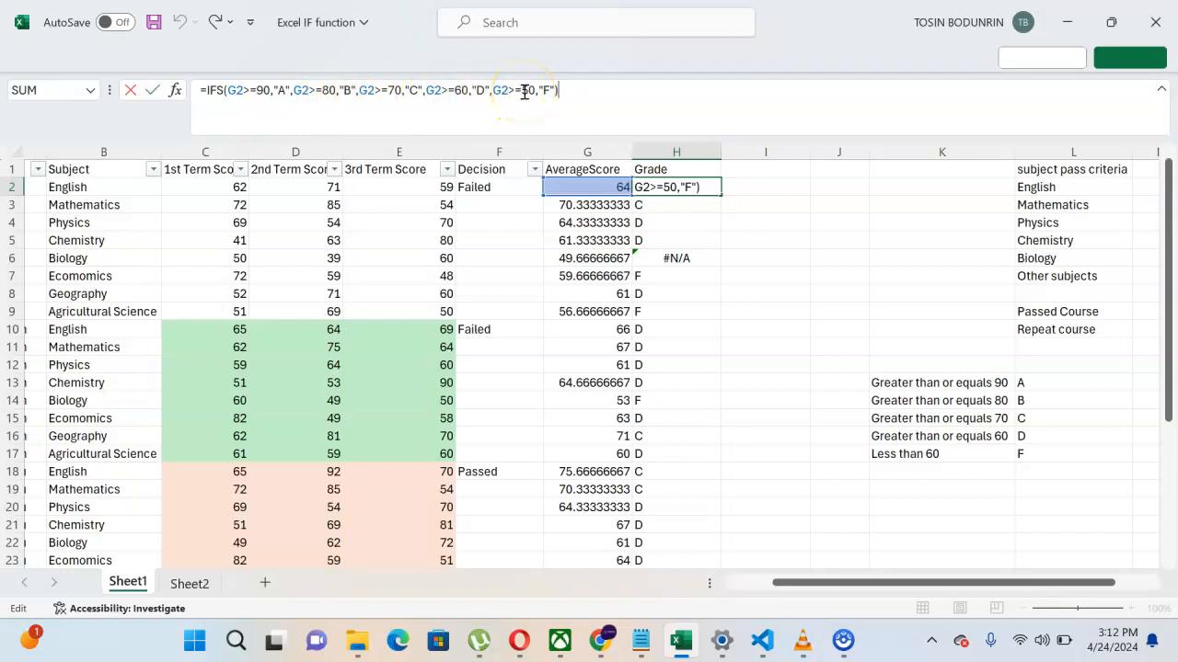
pyautogui.moveTo(268, 89); pyautogui.dragTo(230, 90)
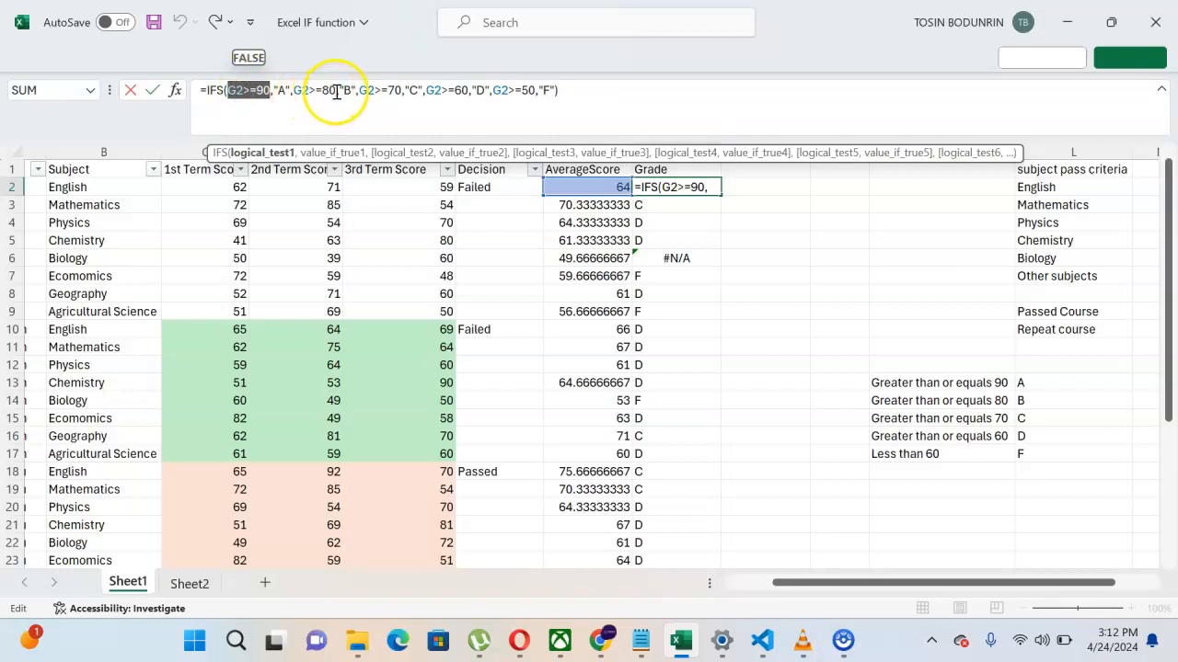
pyautogui.moveTo(336, 90); pyautogui.dragTo(294, 90)
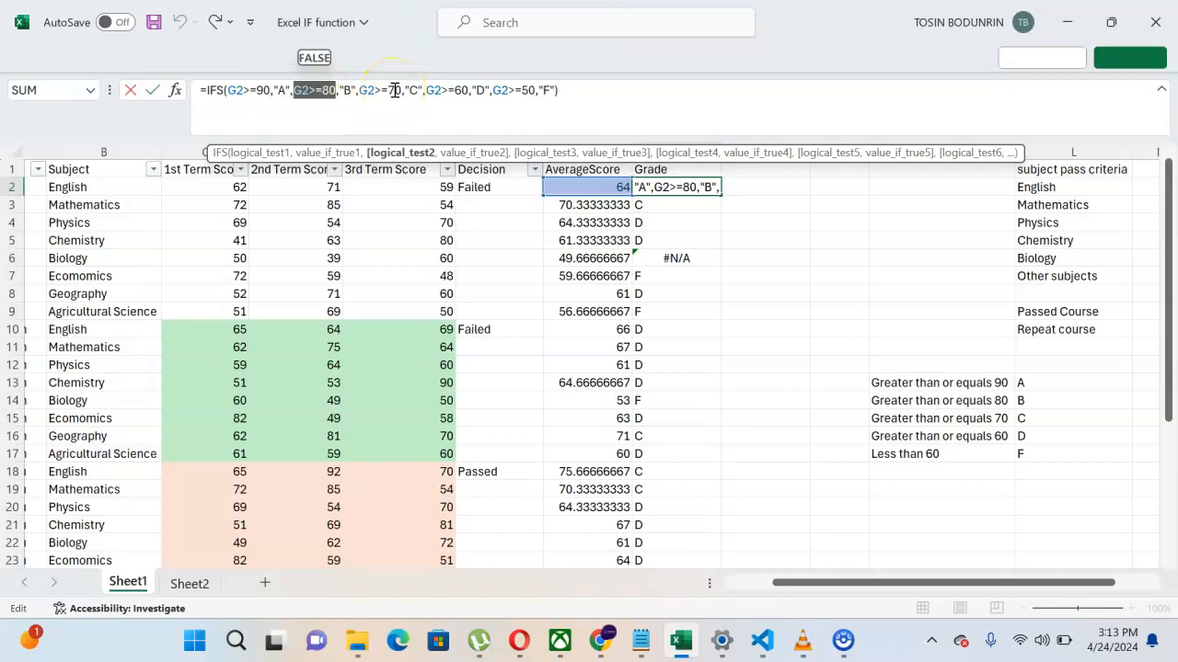
pyautogui.moveTo(419, 89); pyautogui.dragTo(402, 89)
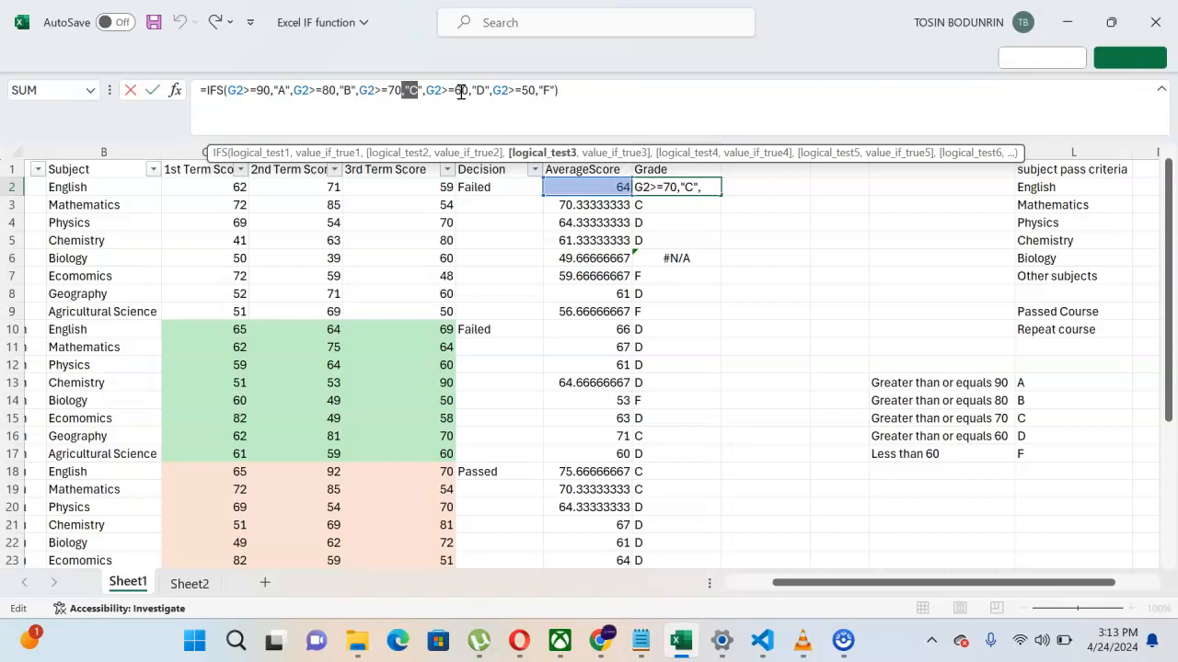
pyautogui.moveTo(485, 90); pyautogui.dragTo(462, 88)
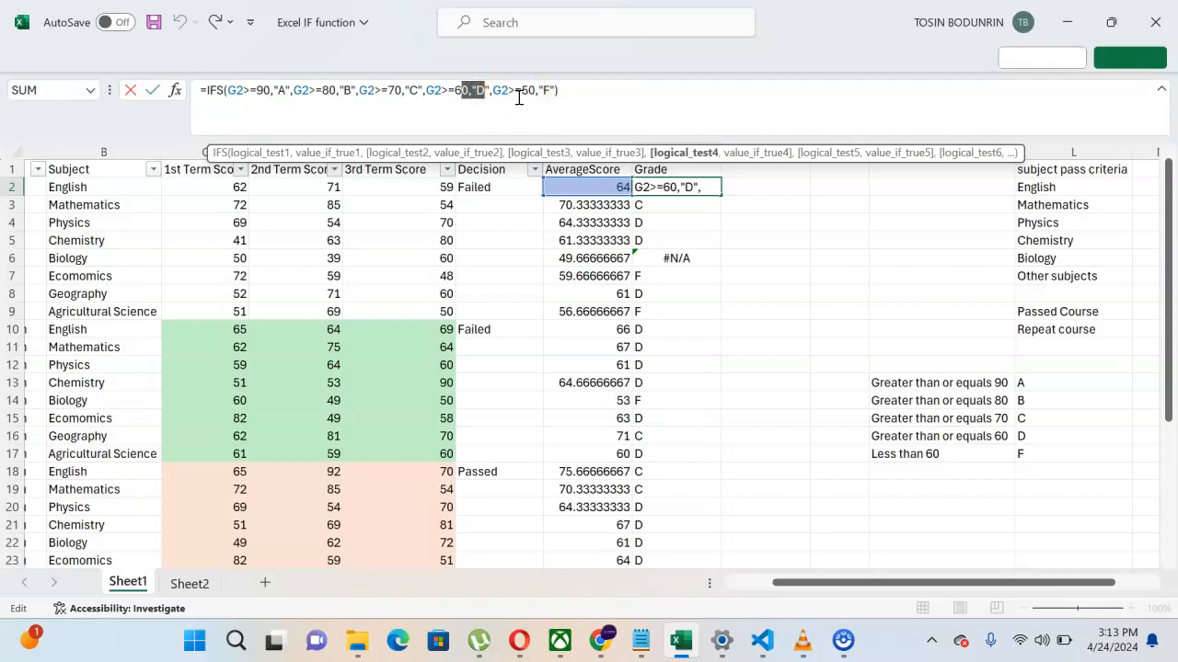
pyautogui.click(558, 92)
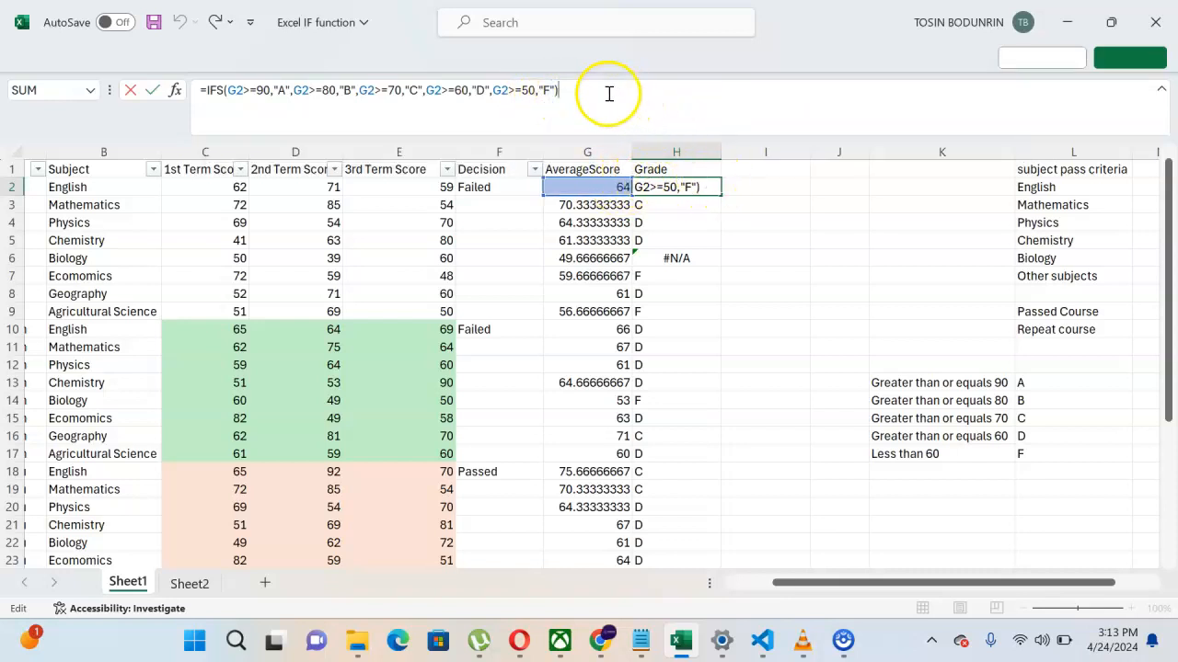
pyautogui.press('Return')
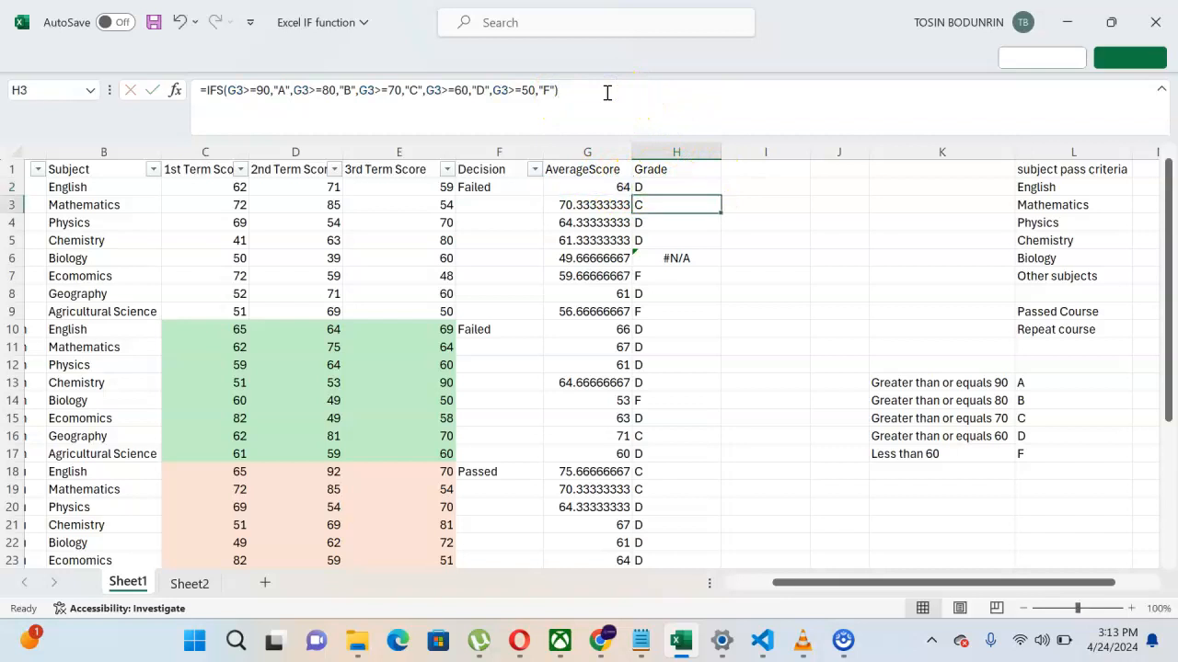
# Step: Fill H2's grade formula down column H and inspect the #N/A result in H6
pyautogui.click(678, 186)
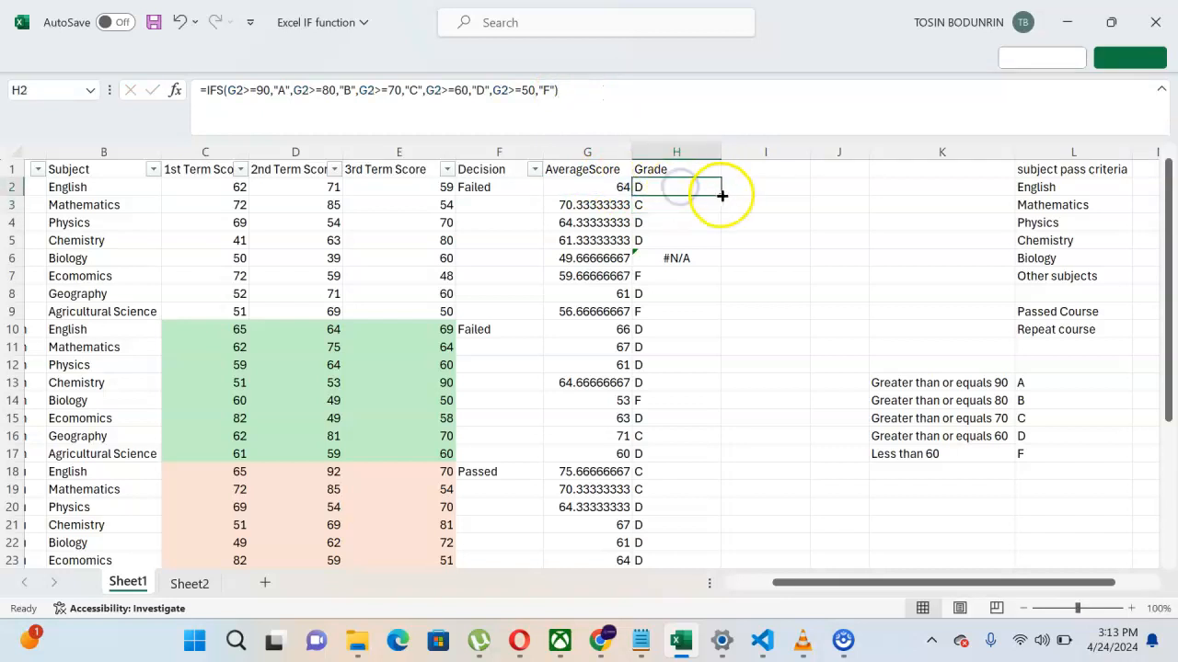
pyautogui.doubleClick(721, 195)
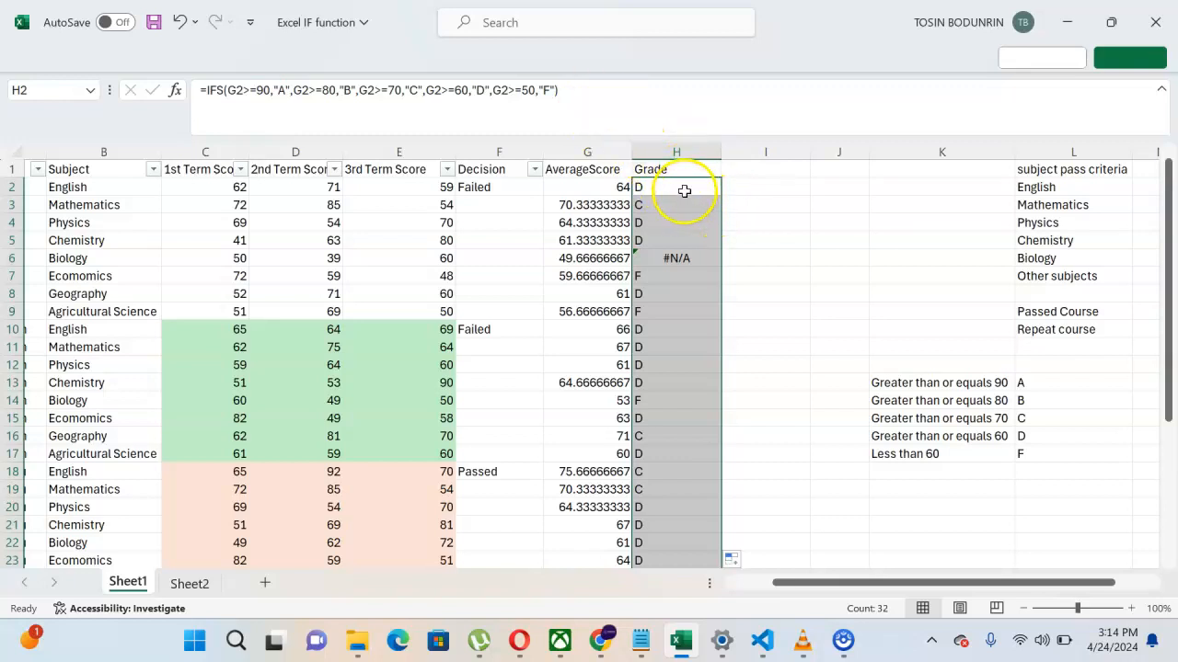
pyautogui.scroll(-1, 684, 195)
pyautogui.scroll(-10, 684, 191)
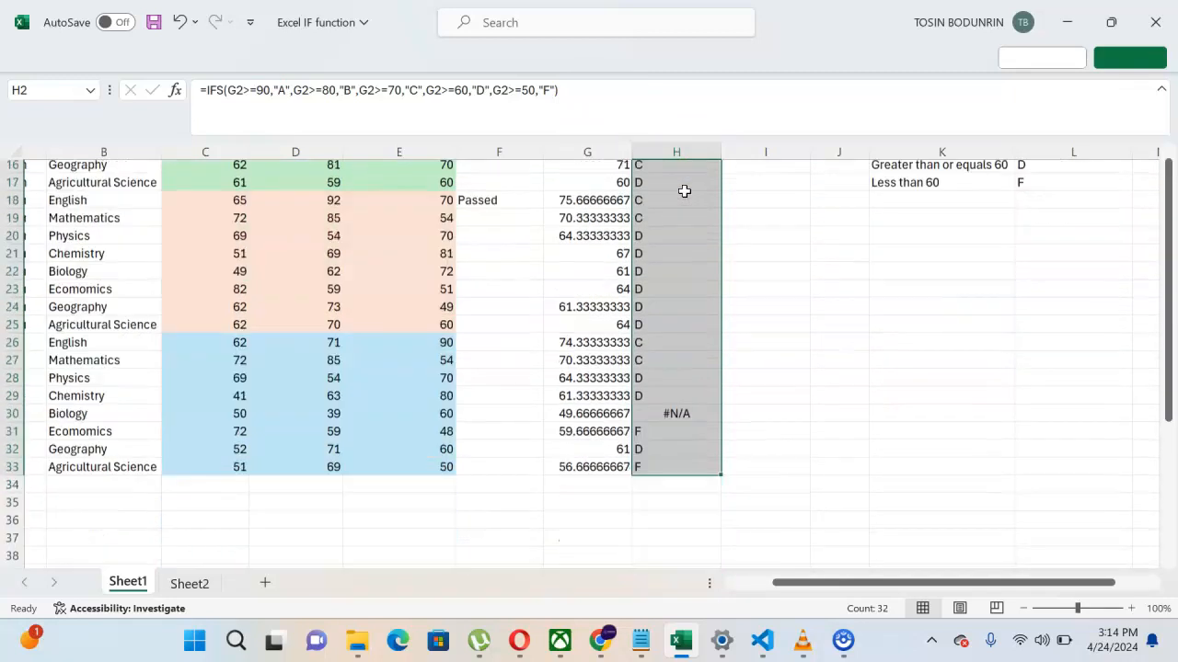
pyautogui.scroll(11, 684, 191)
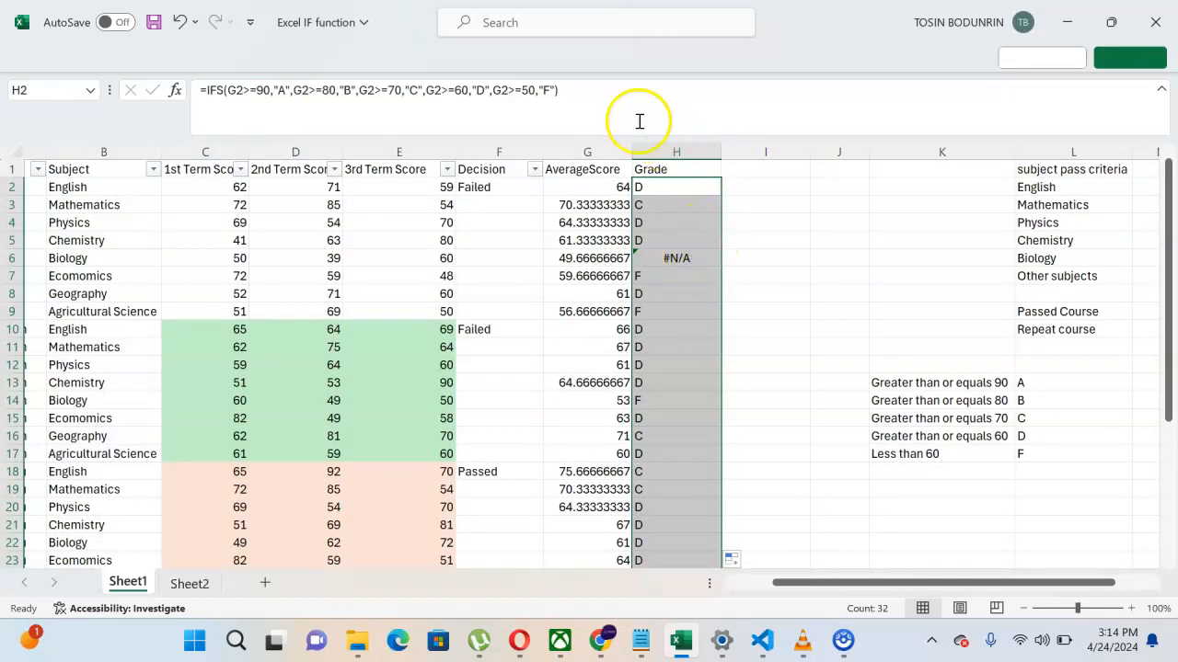
pyautogui.click(680, 258)
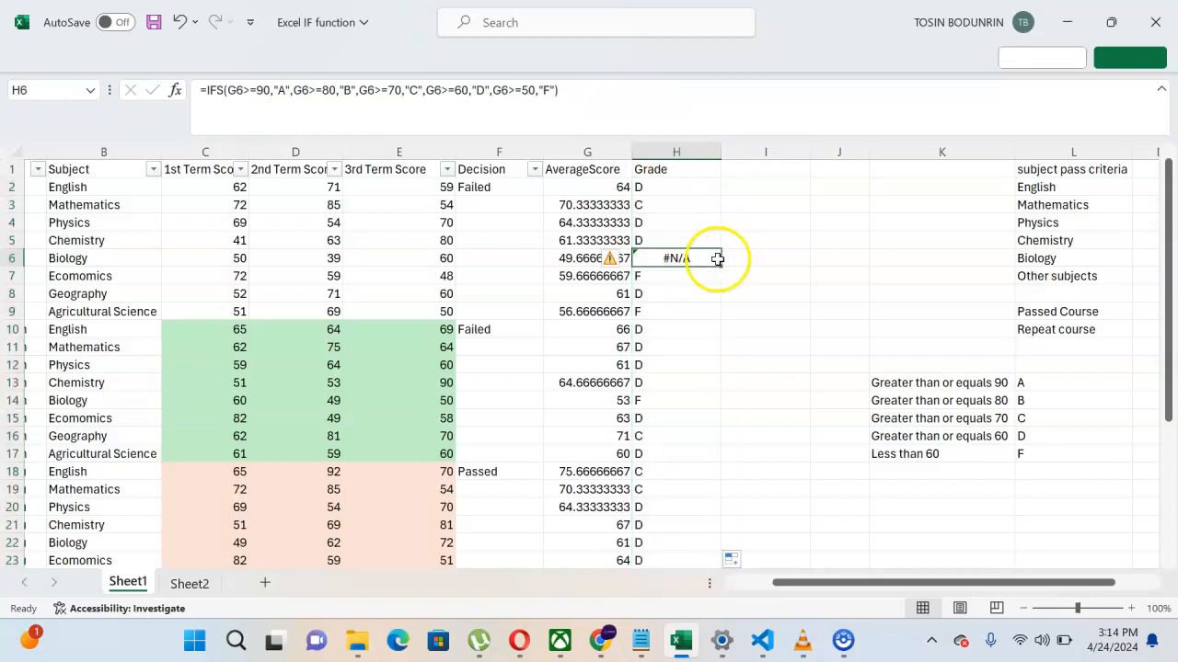
pyautogui.scroll(-5, 675, 317)
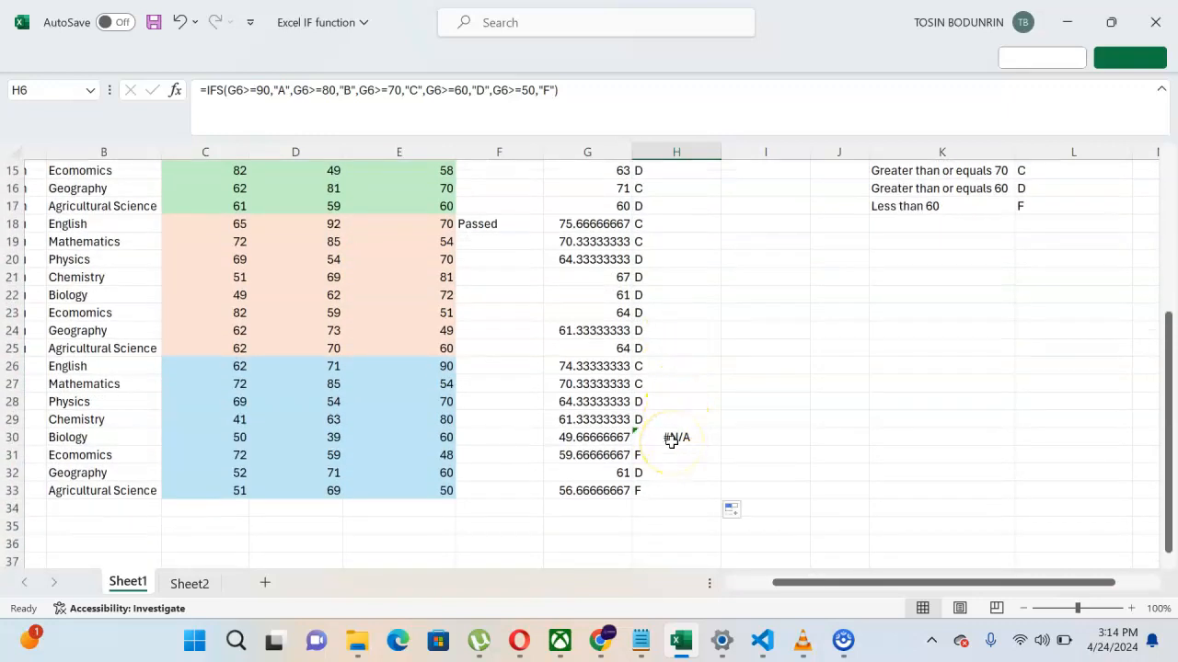
pyautogui.scroll(5, 674, 437)
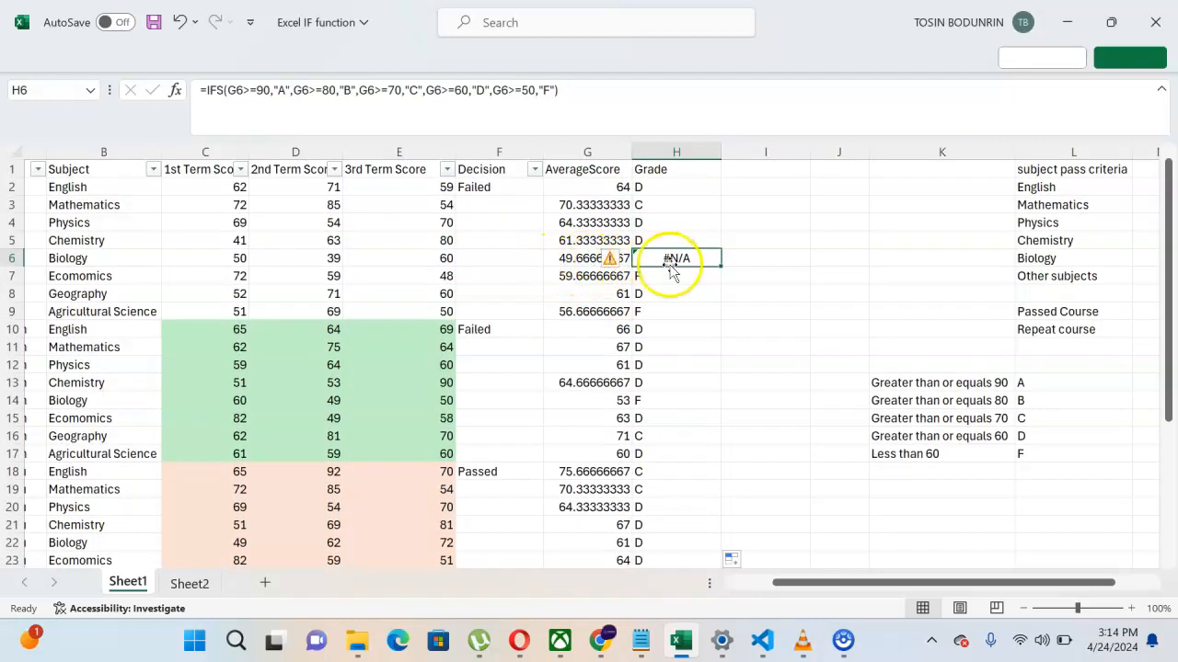
pyautogui.scroll(-4, 672, 265)
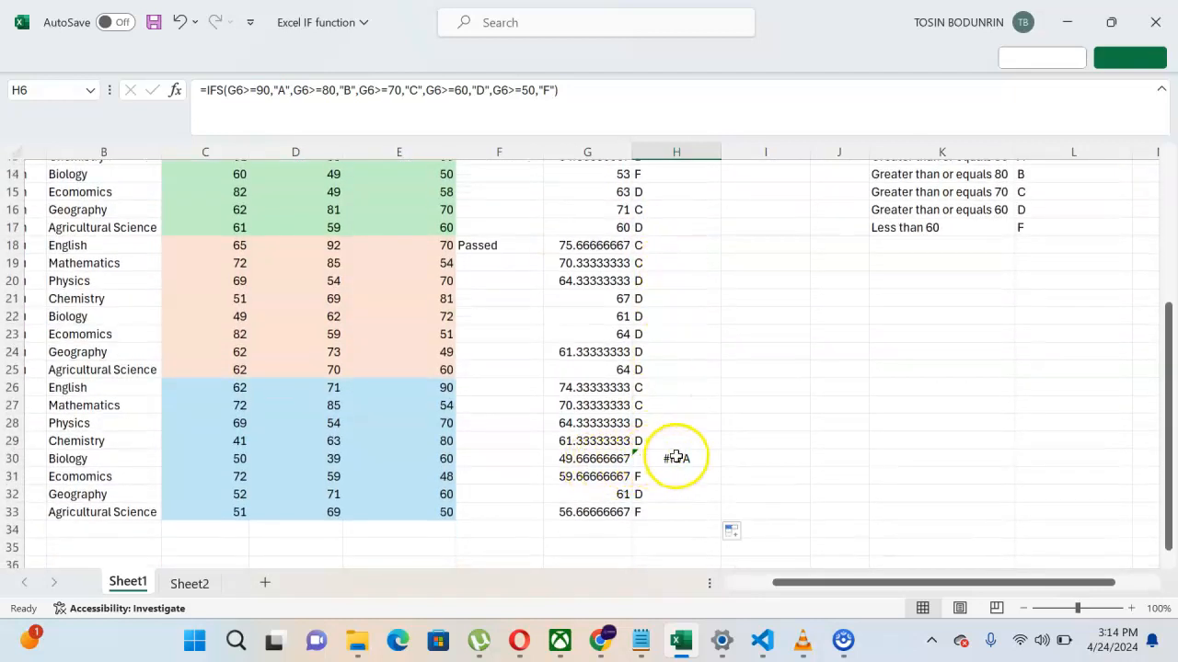
pyautogui.scroll(5, 676, 454)
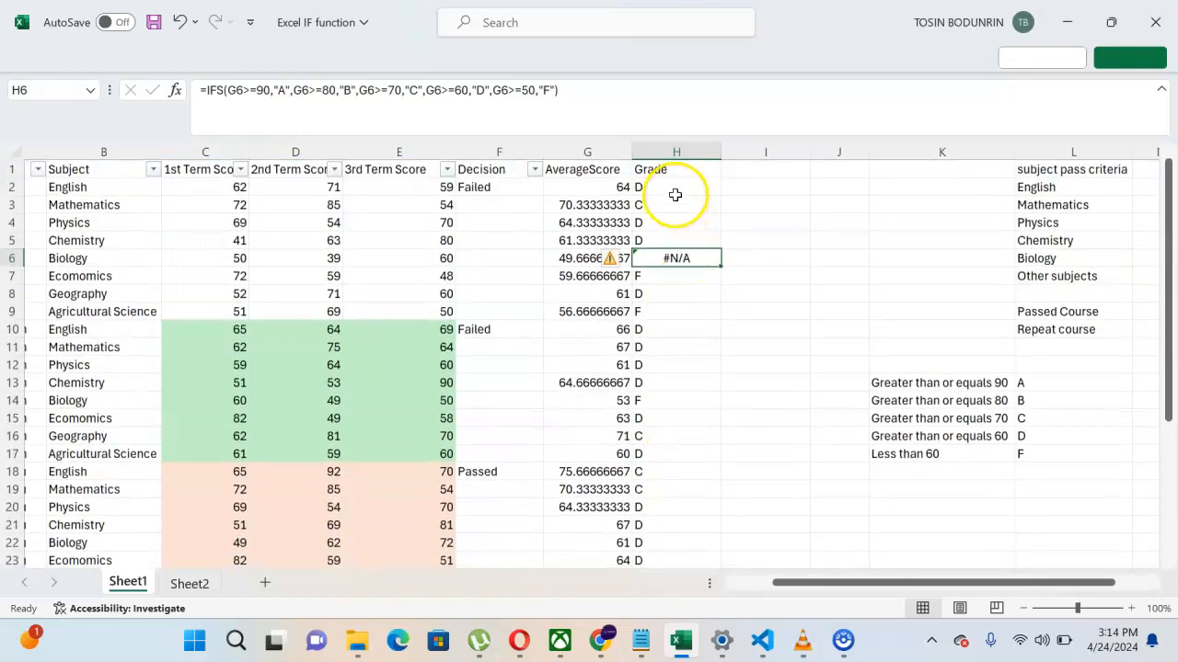
# Step: Re-enter H2's IFS grade formula unchanged
pyautogui.click(669, 184)
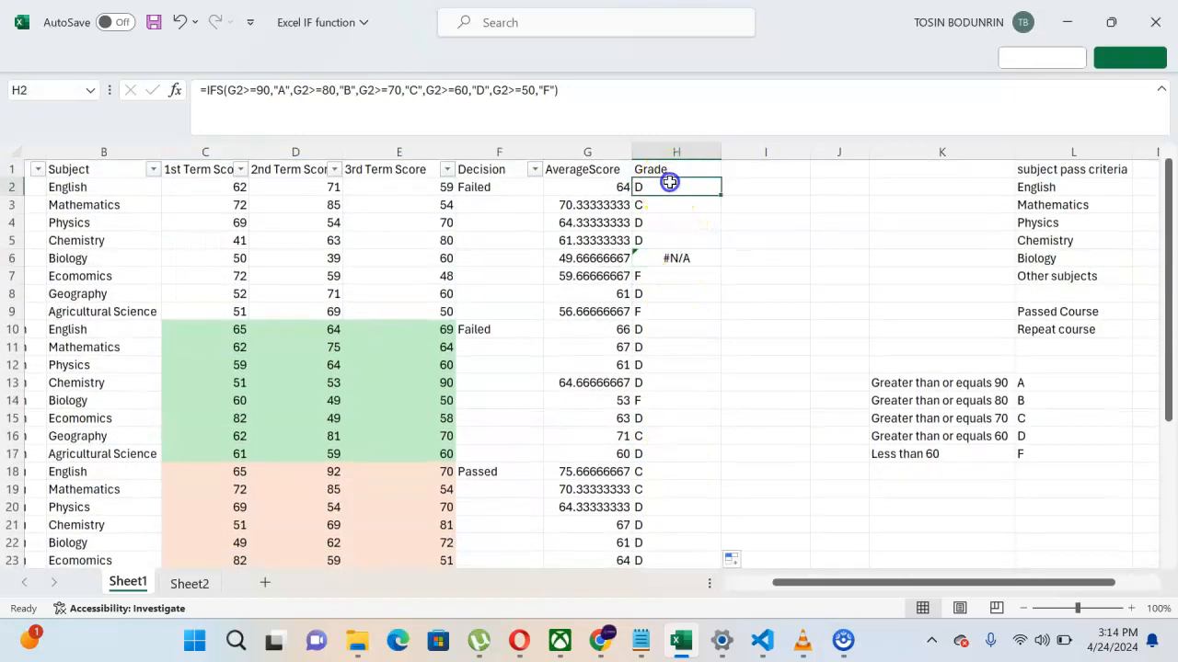
pyautogui.click(573, 92)
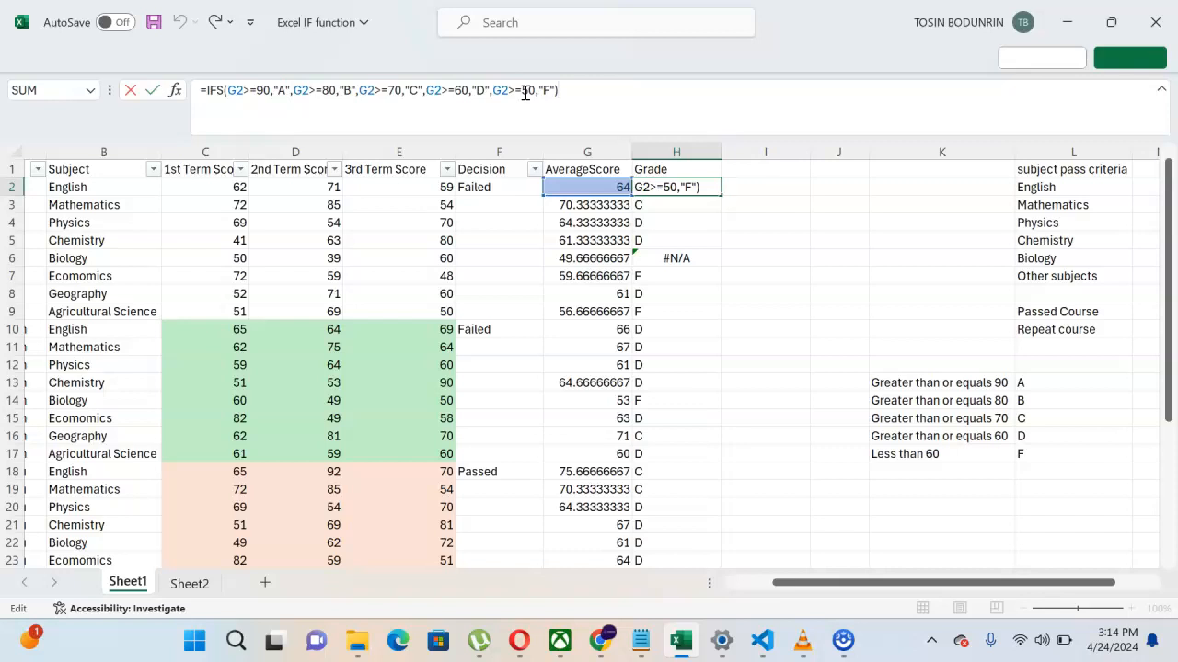
pyautogui.click(589, 87)
pyautogui.press('Return')
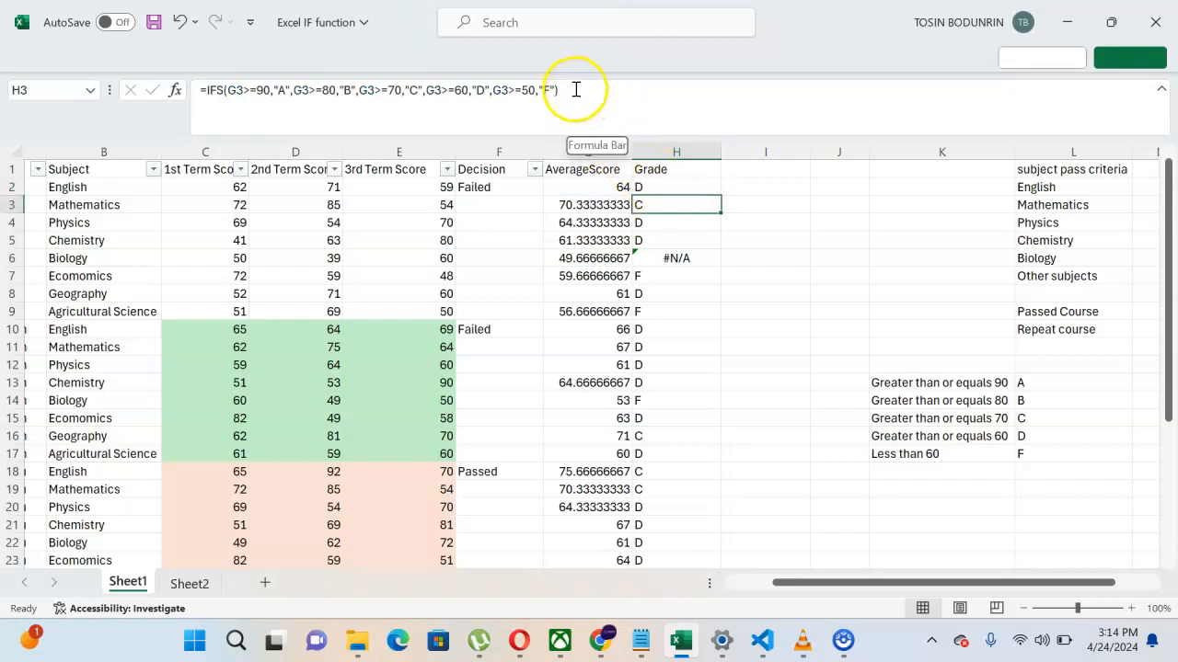
# Step: Append a G2<50 condition returning "F" to H3's IFS formula and commit it
pyautogui.click(576, 89)
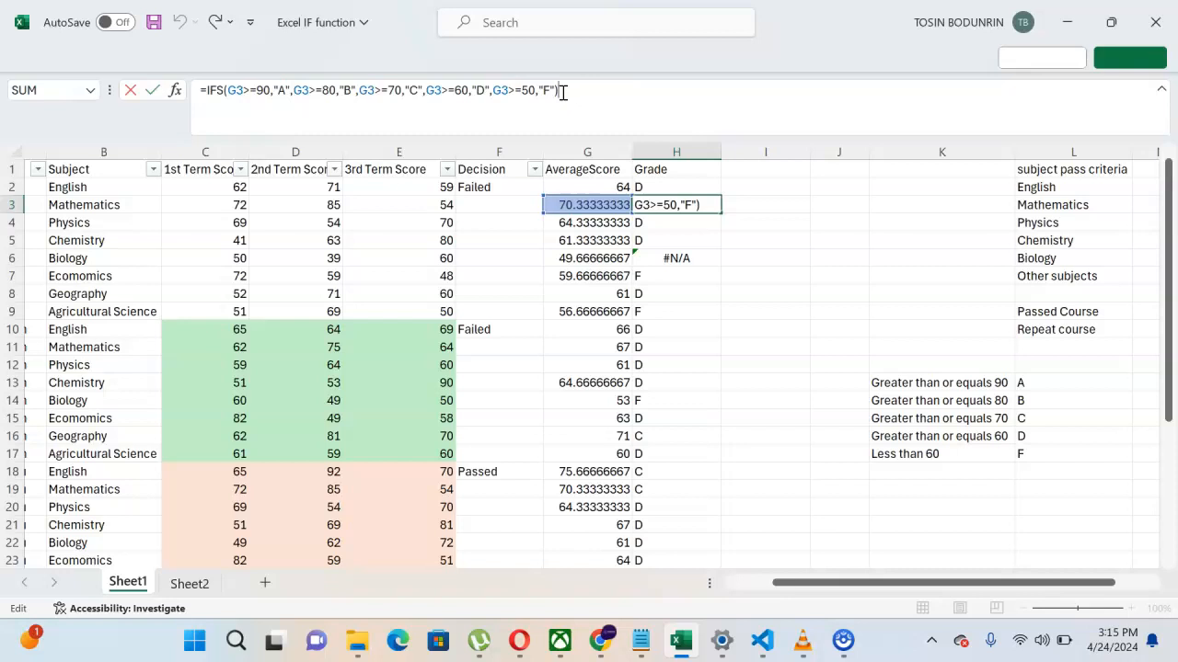
pyautogui.click(555, 90)
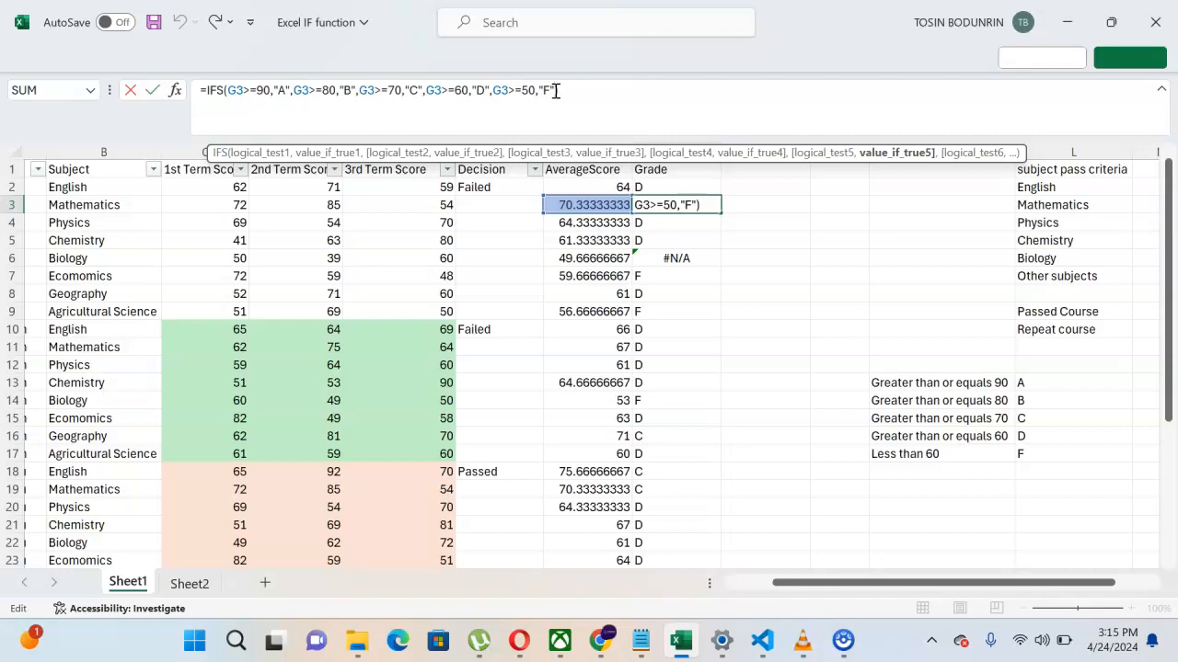
pyautogui.write(',')
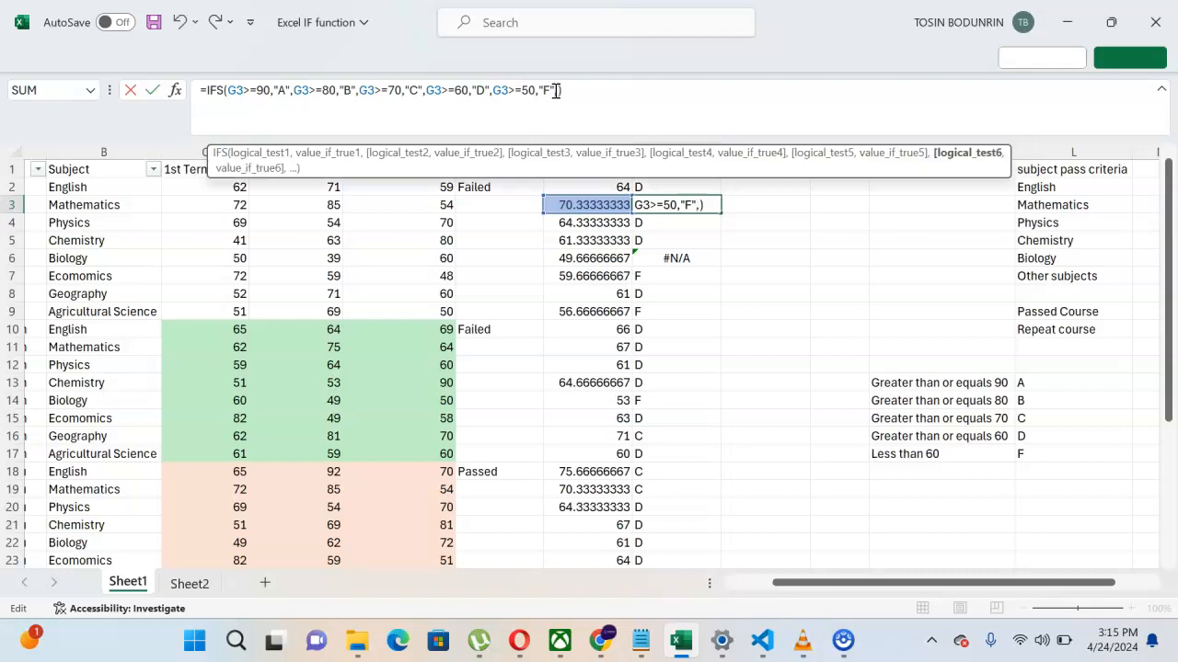
pyautogui.write('G2')
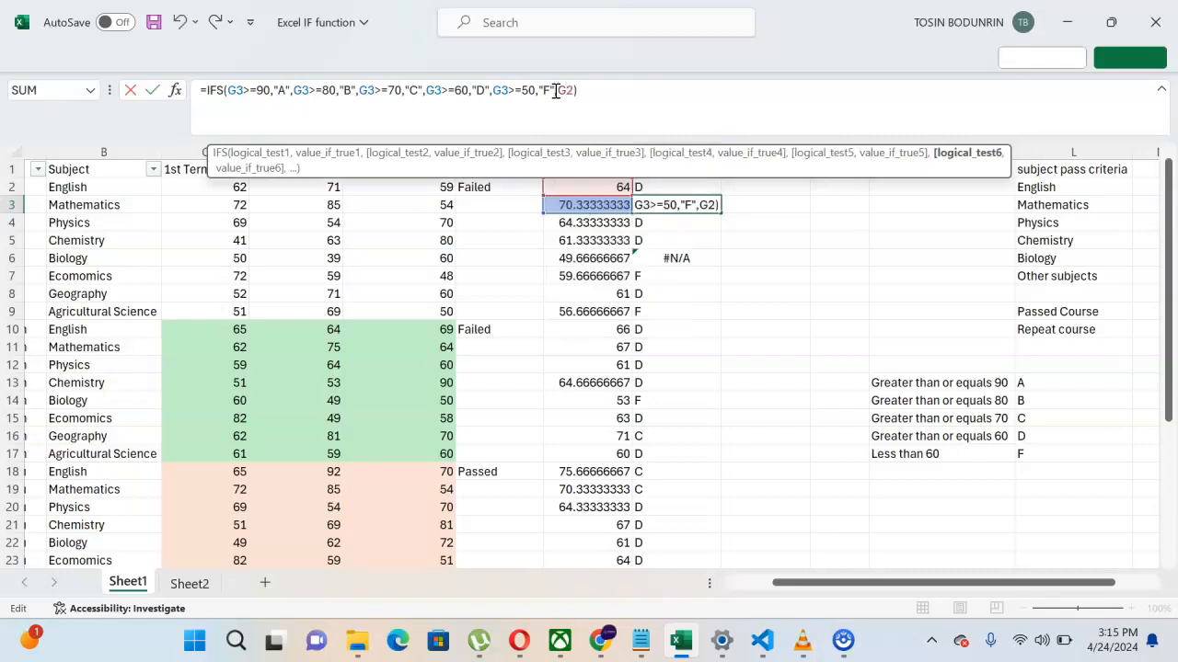
pyautogui.write('< 50,"F')
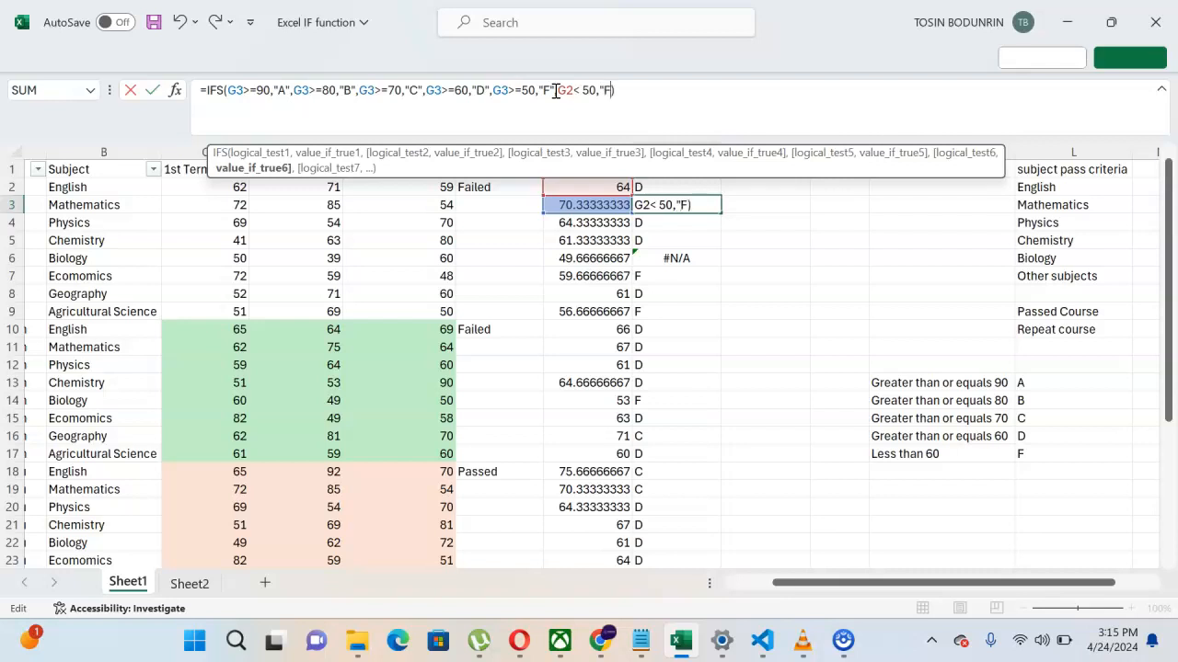
pyautogui.write(',')
pyautogui.click(641, 90)
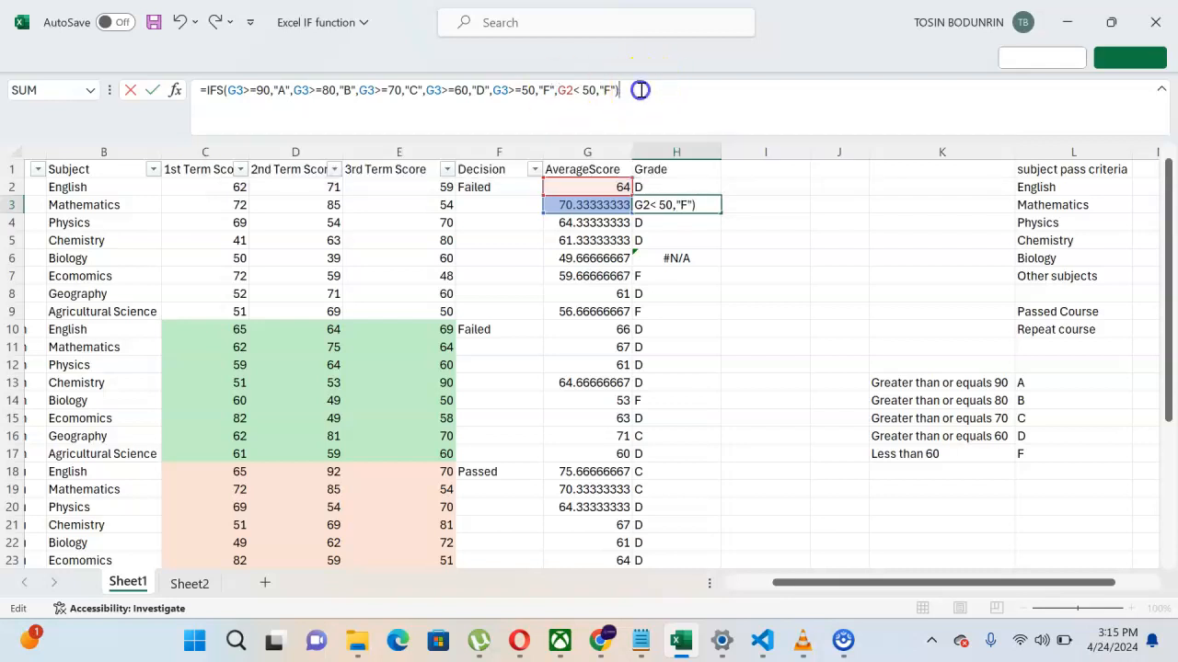
pyautogui.press('Return')
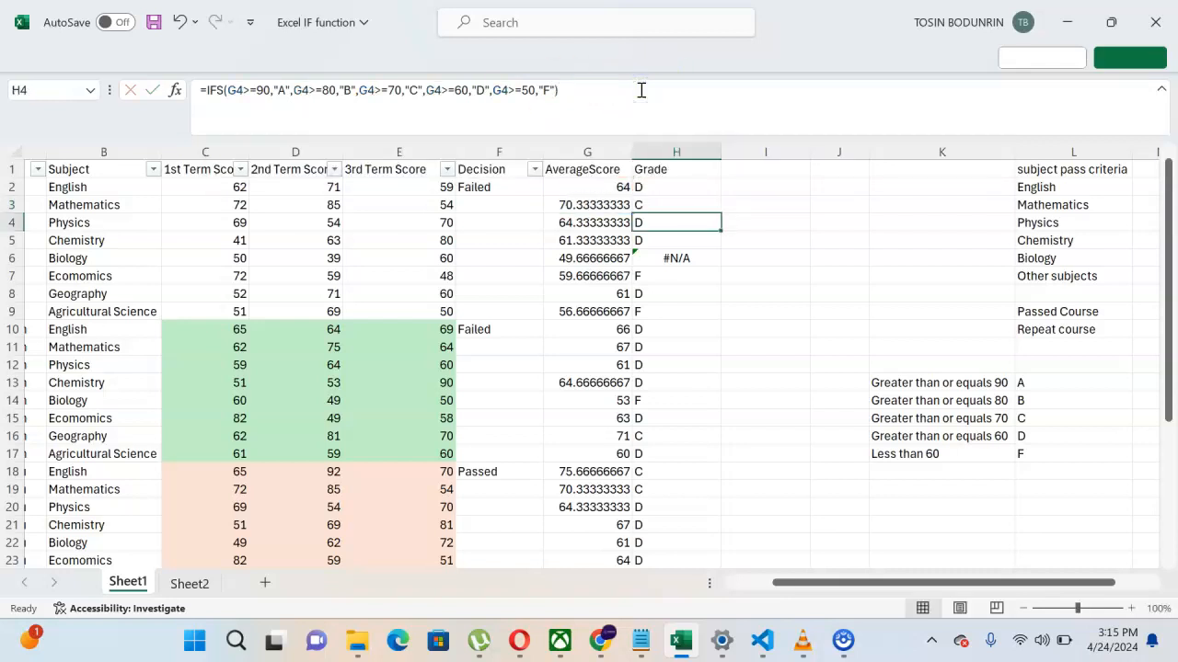
# Step: Fill H2's formula down column H and re-commit the formulas in H2 and H3
pyautogui.click(672, 186)
pyautogui.doubleClick(720, 195)
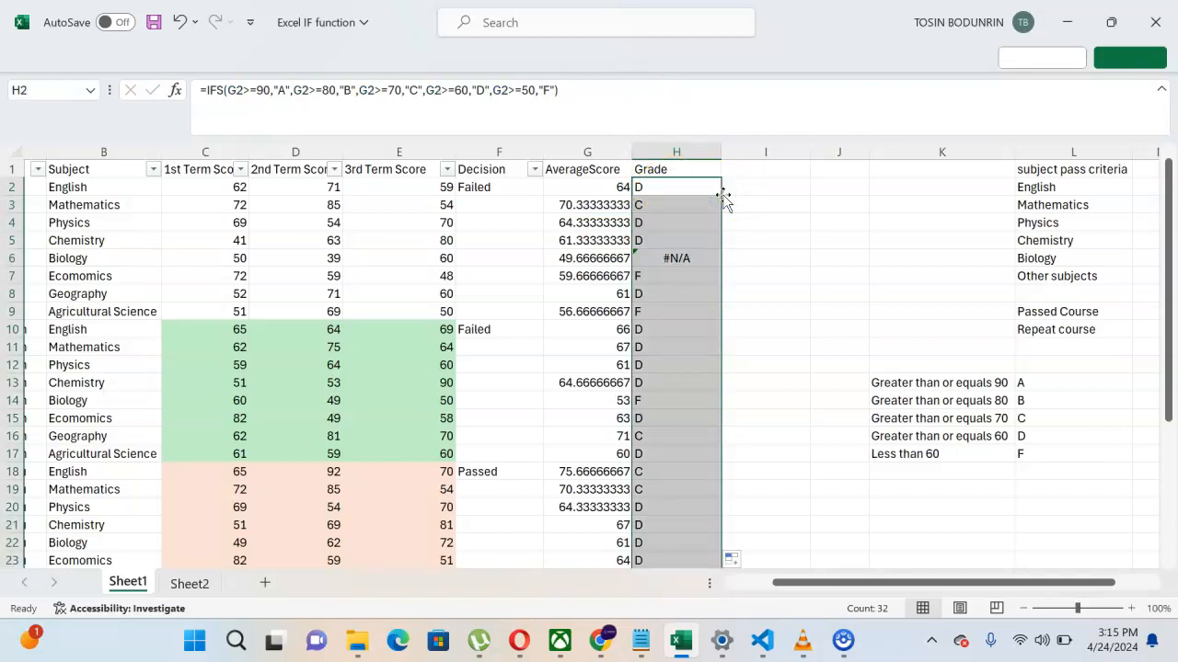
pyautogui.click(583, 93)
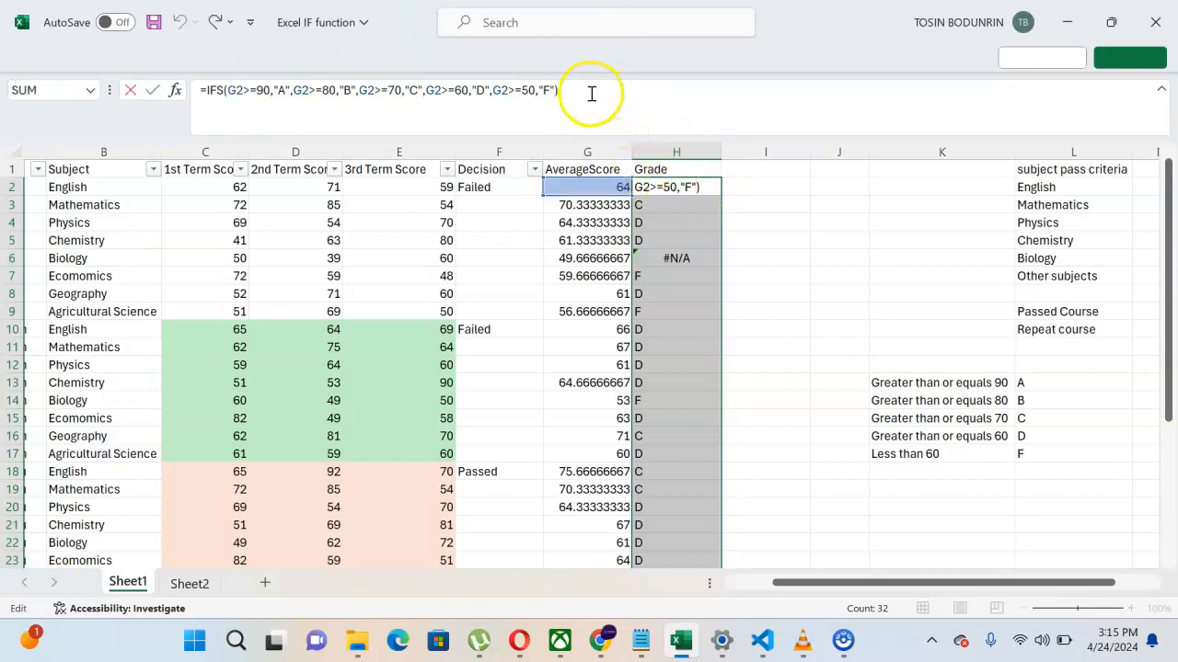
pyautogui.press('Return')
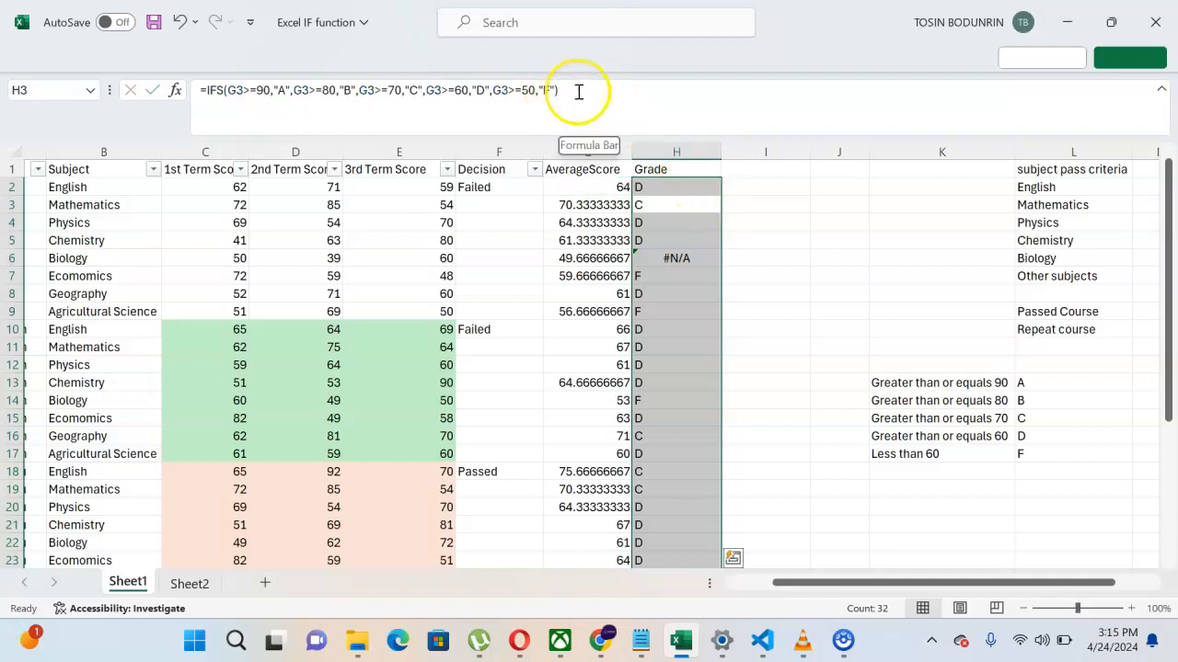
pyautogui.click(578, 90)
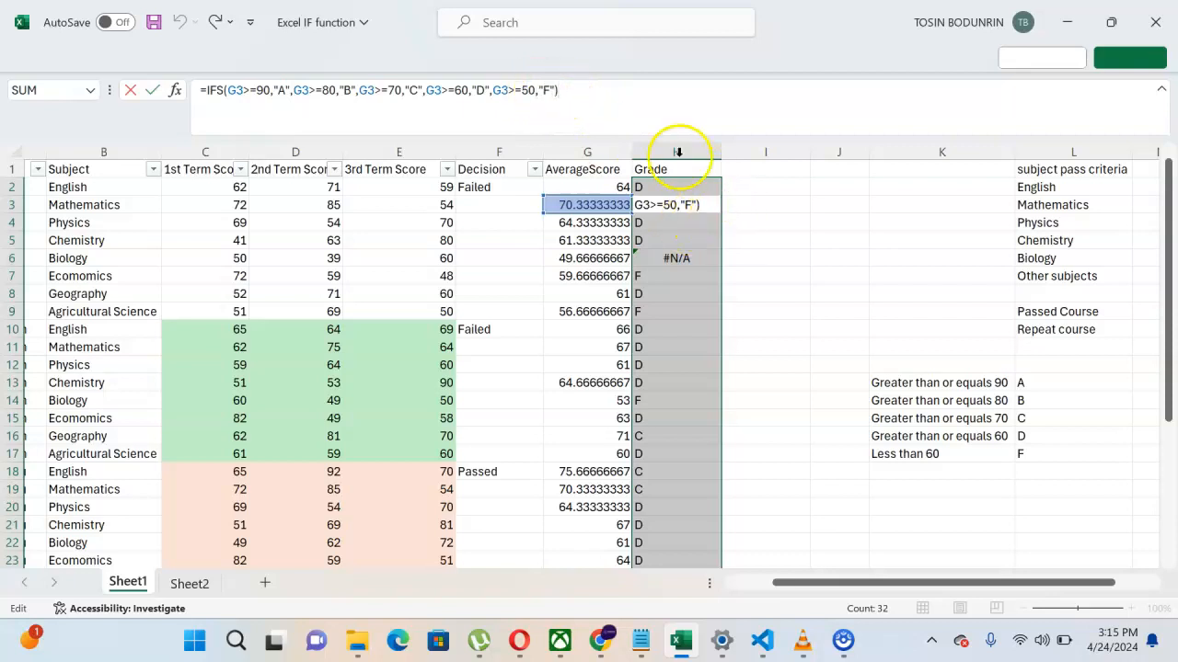
pyautogui.click(606, 98)
pyautogui.press('Return')
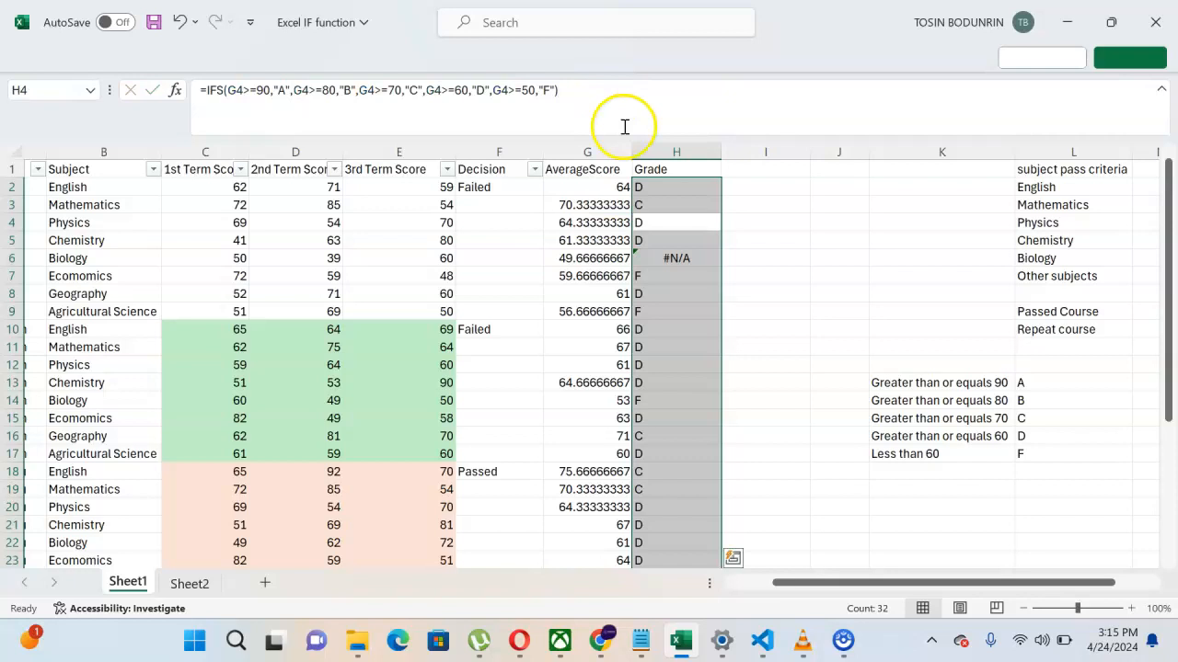
pyautogui.click(648, 204)
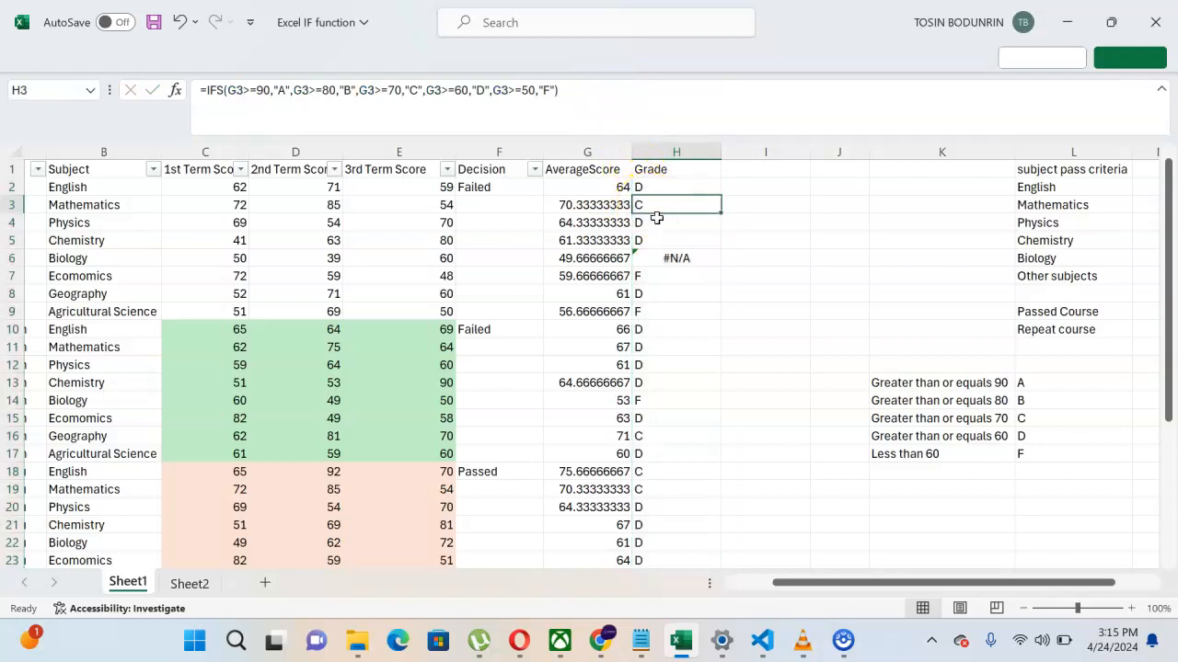
# Step: Append ,G2<50,"F" to H2's IFS grade formula and commit it
pyautogui.click(665, 185)
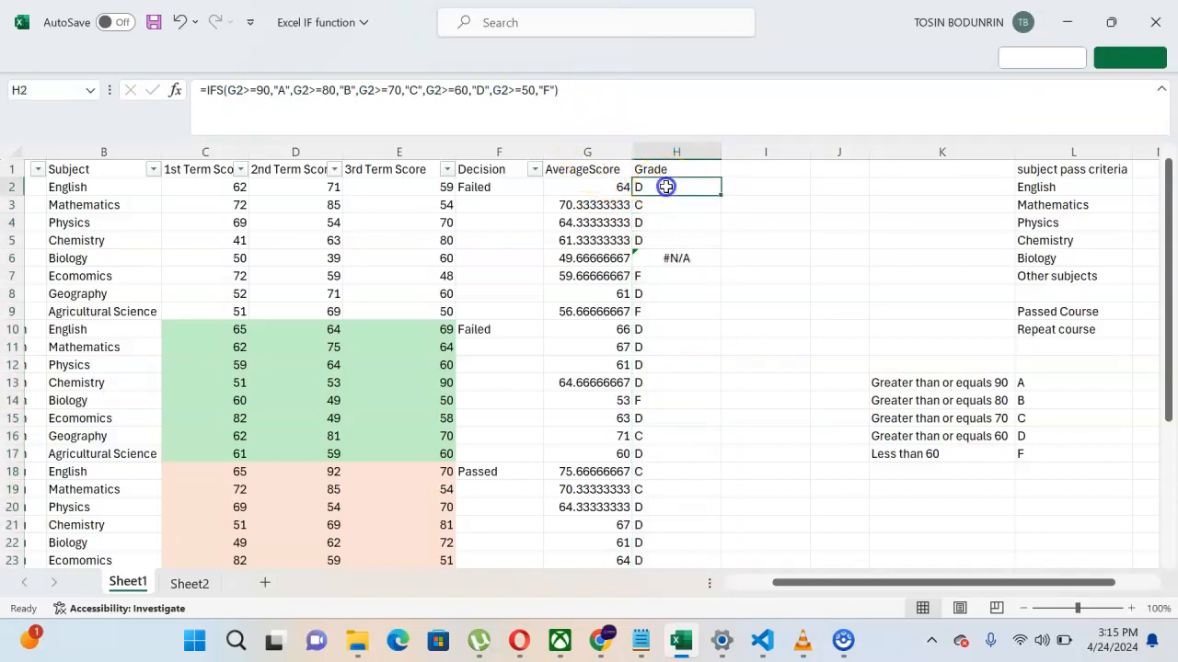
pyautogui.click(554, 93)
pyautogui.write(',G2<')
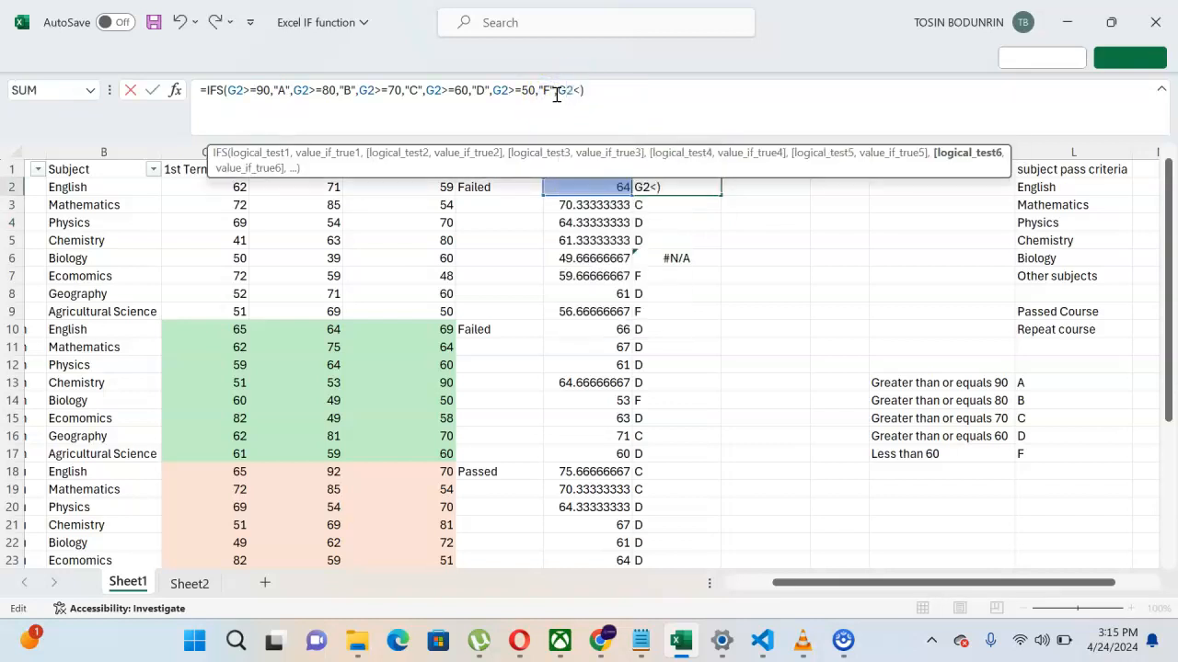
pyautogui.write('50,"F')
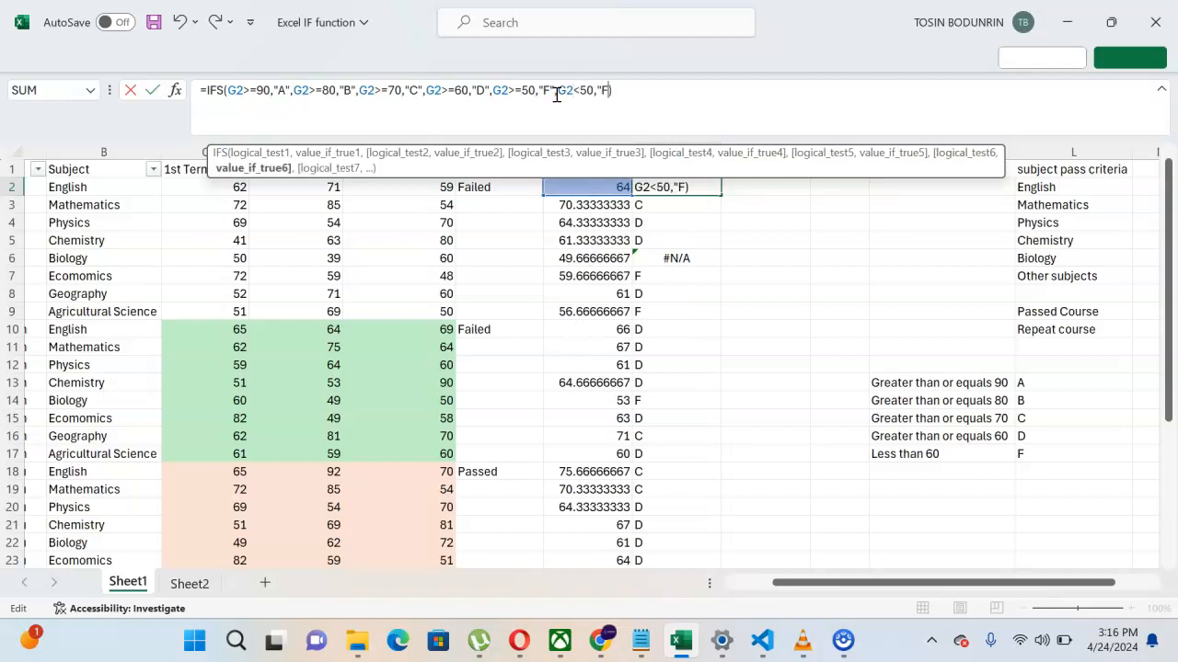
pyautogui.click(640, 90)
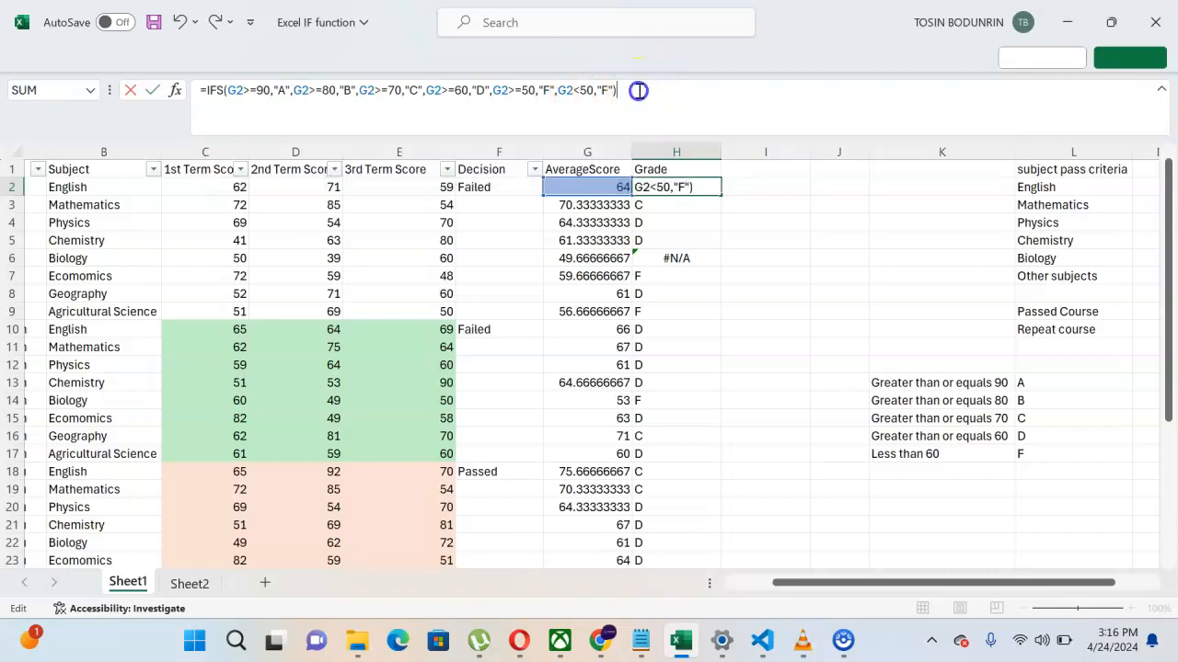
pyautogui.press('Return')
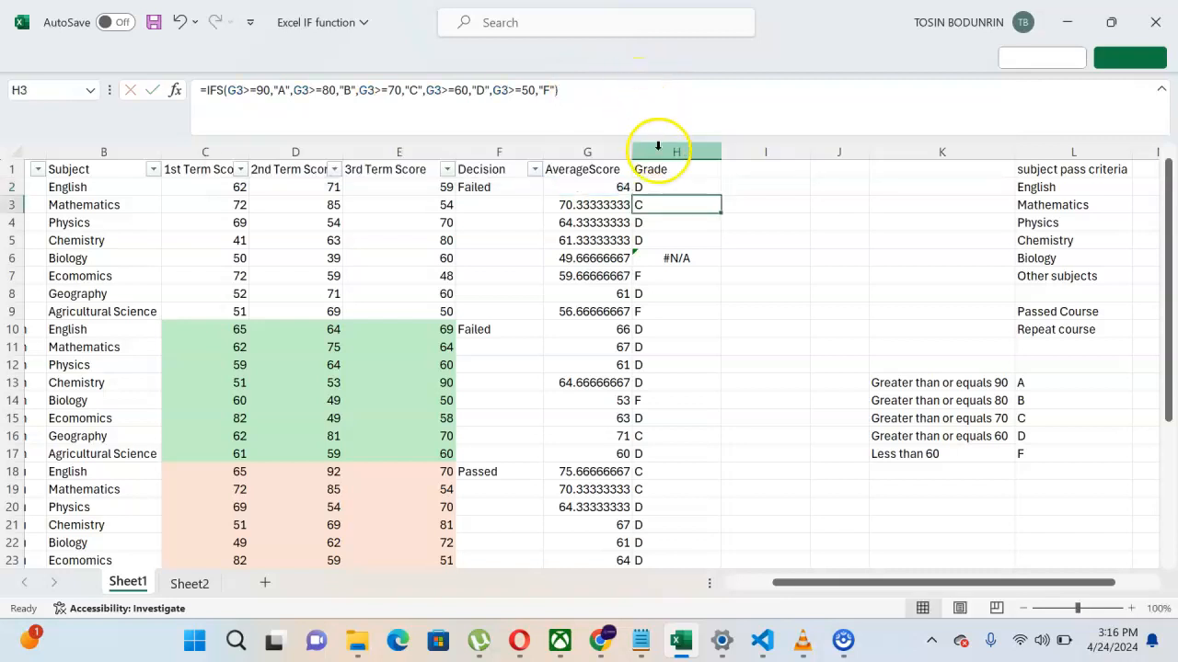
# Step: Fill the extended formula down to H33 so H6 and H30 show F
pyautogui.click(661, 187)
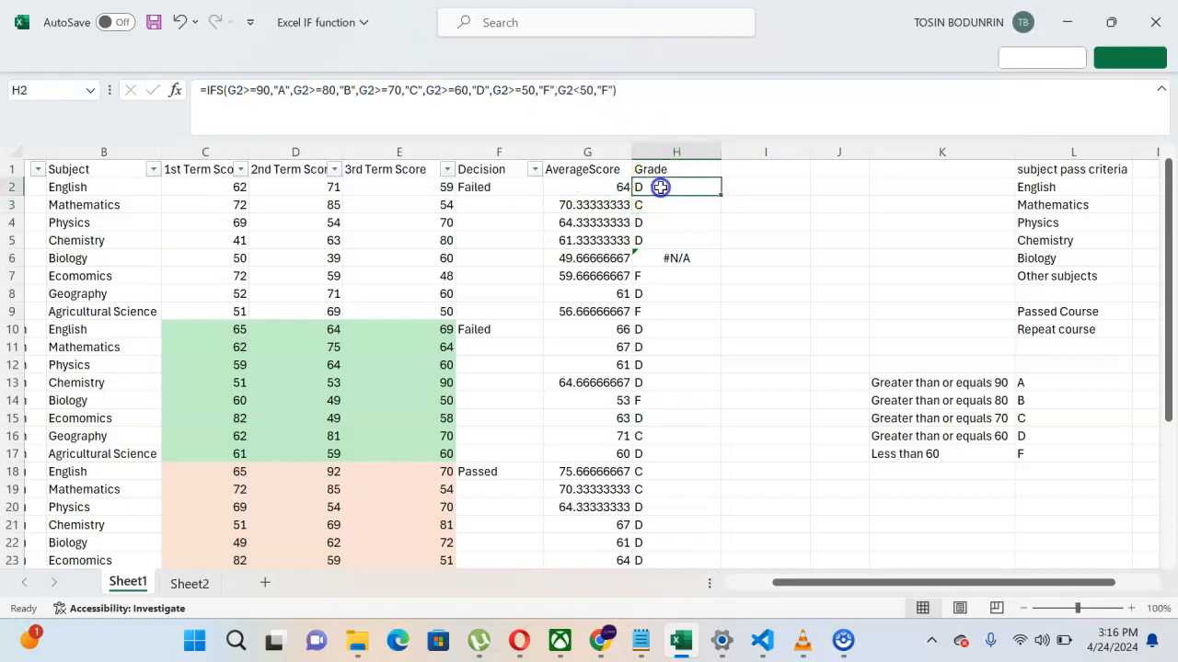
pyautogui.doubleClick(720, 195)
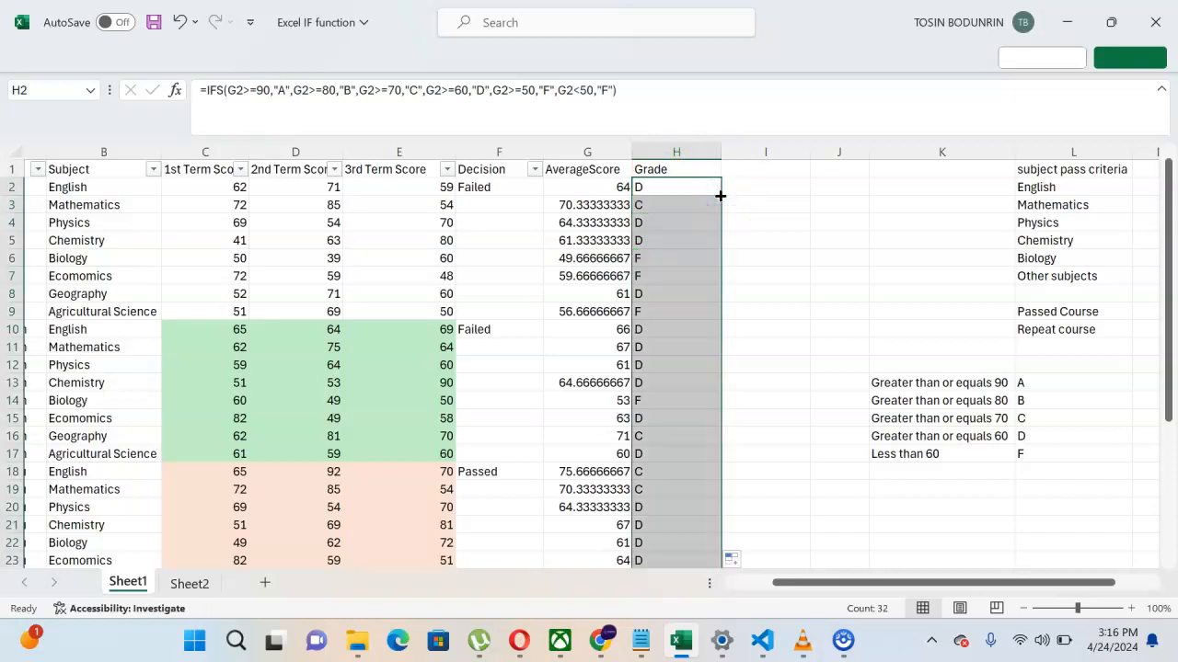
pyautogui.scroll(-4, 701, 355)
pyautogui.scroll(-1, 699, 356)
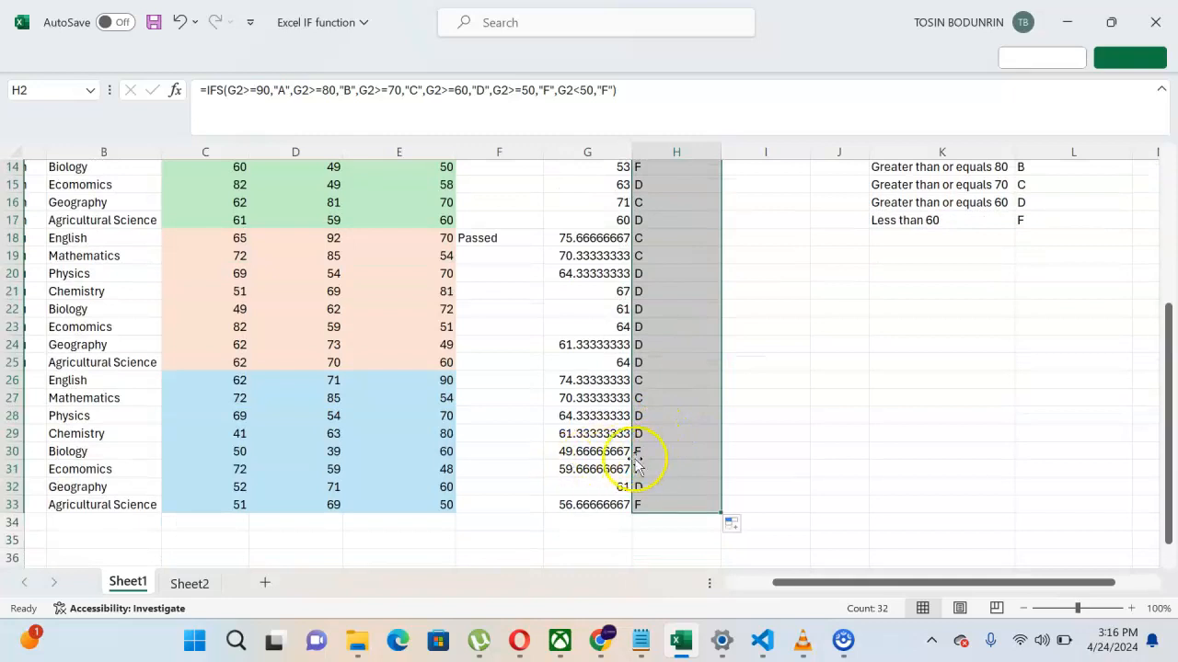
pyautogui.scroll(4, 654, 456)
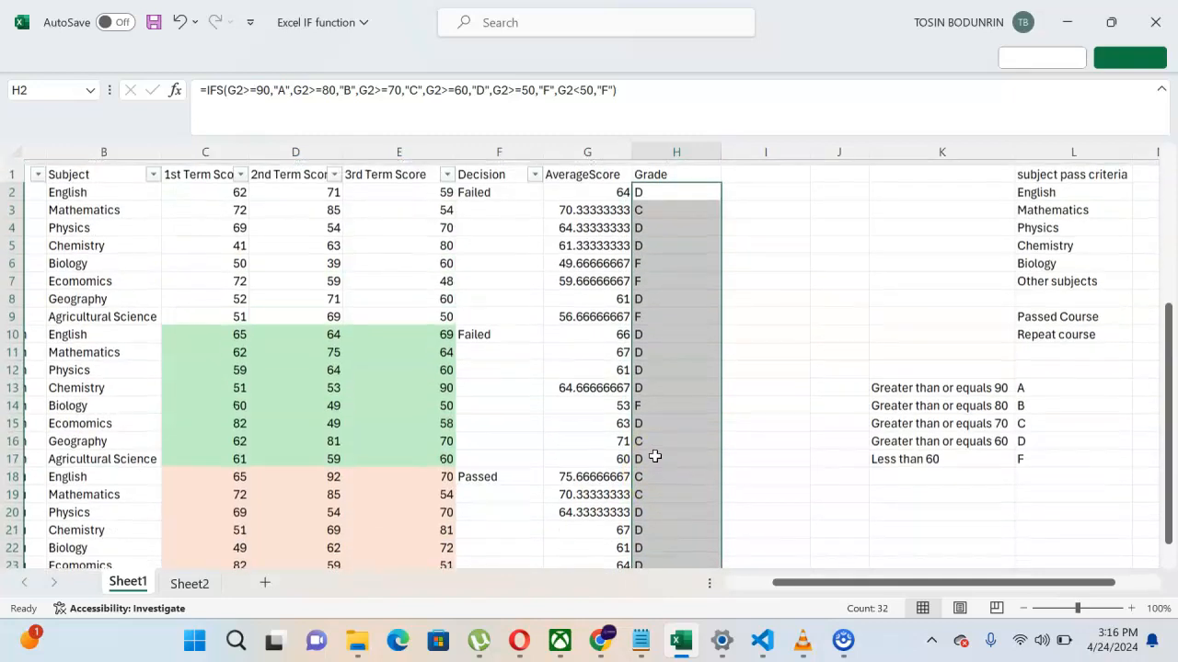
pyautogui.click(662, 184)
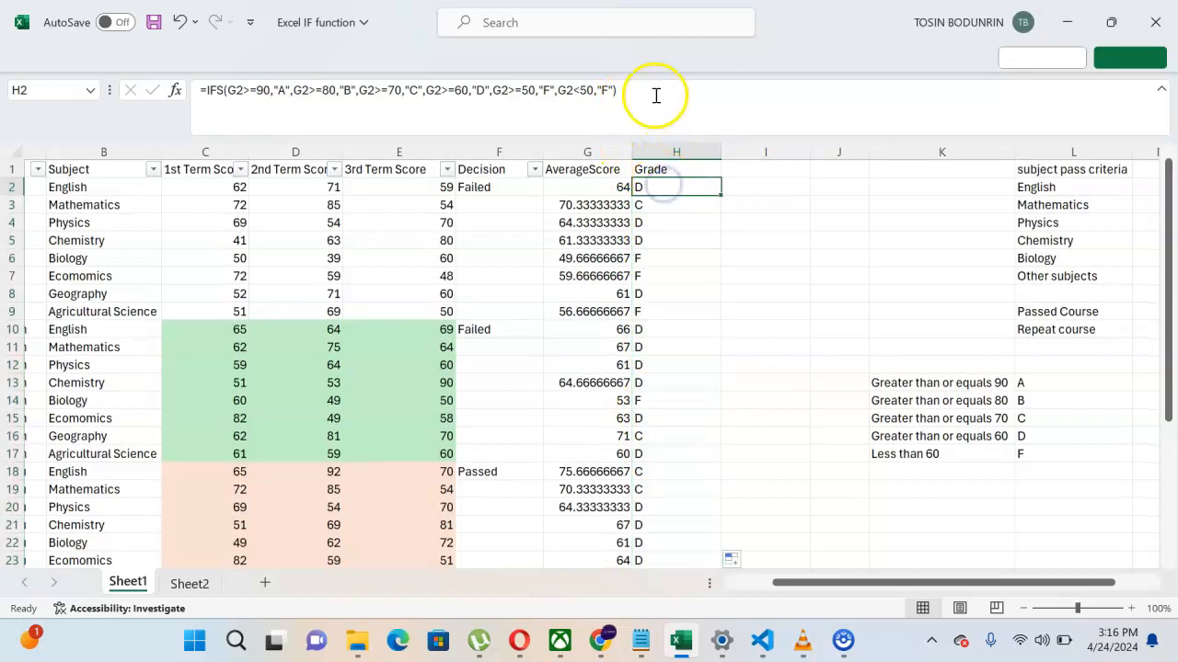
# Step: Rewrite H2's final IFS test as OR(G2>=50,G2<50) returning "F" and commit it
pyautogui.click(614, 90)
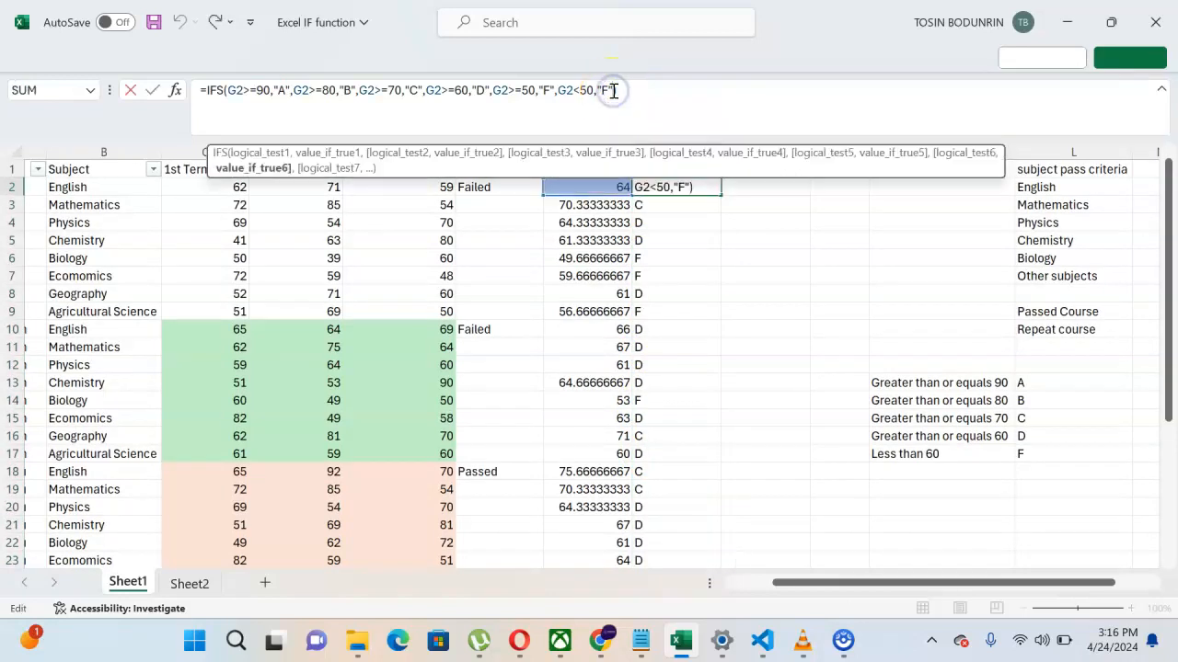
pyautogui.press('BackSpace')
pyautogui.press('BackSpace')
pyautogui.press('BackSpace')
pyautogui.press('BackSpace')
pyautogui.press('BackSpace')
pyautogui.press('BackSpace')
pyautogui.press('BackSpace')
pyautogui.press('BackSpace')
pyautogui.press('BackSpace')
pyautogui.press('BackSpace')
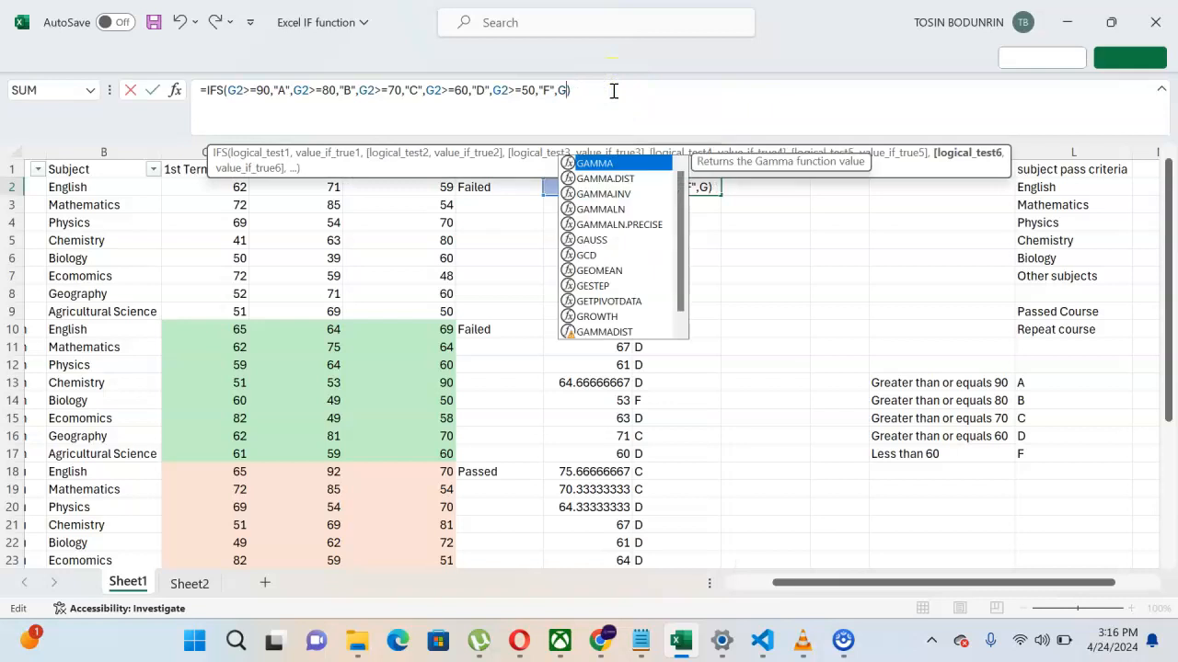
pyautogui.click(495, 91)
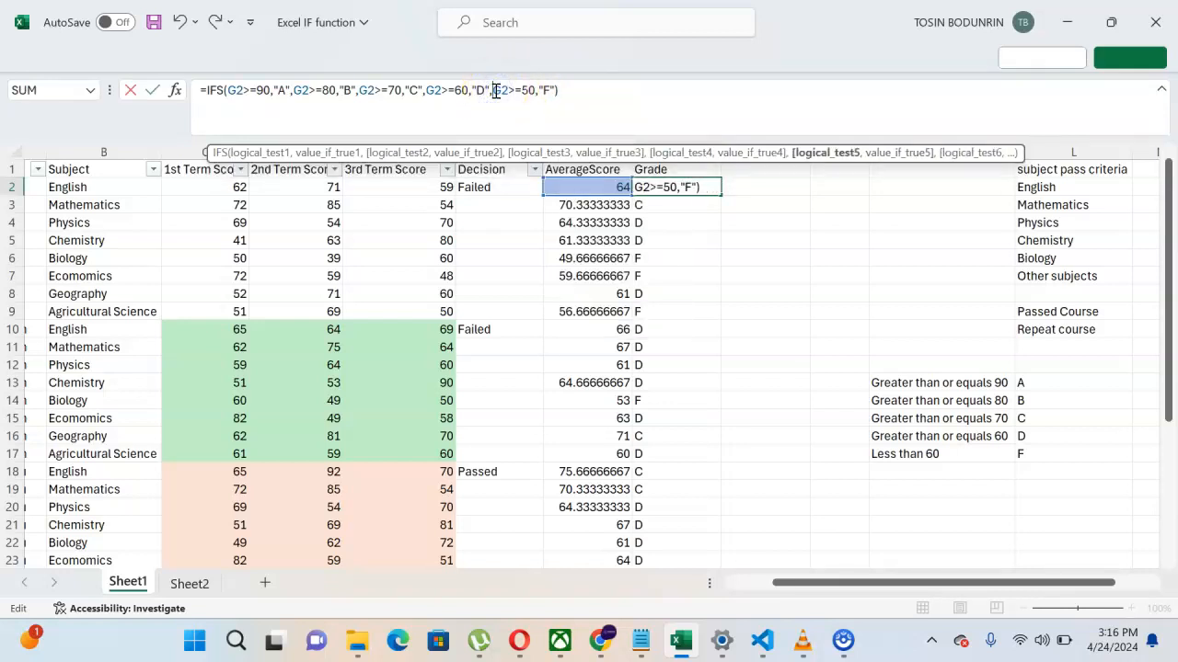
pyautogui.write('or')
pyautogui.press('Tab')
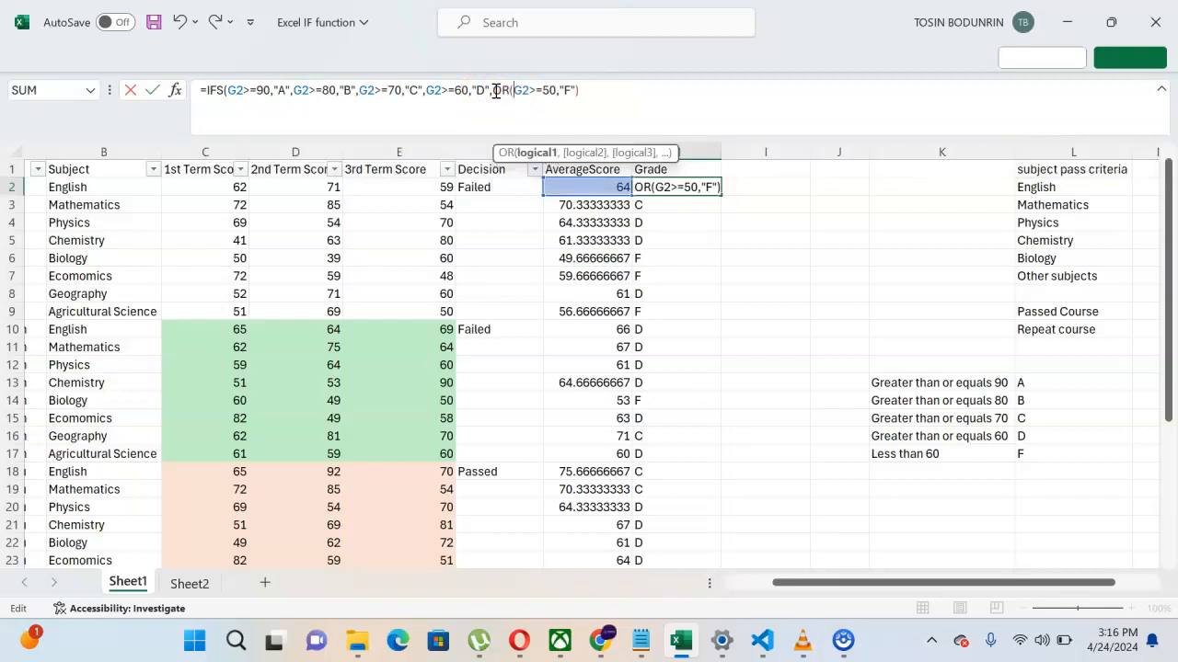
pyautogui.click(555, 90)
pyautogui.write(',')
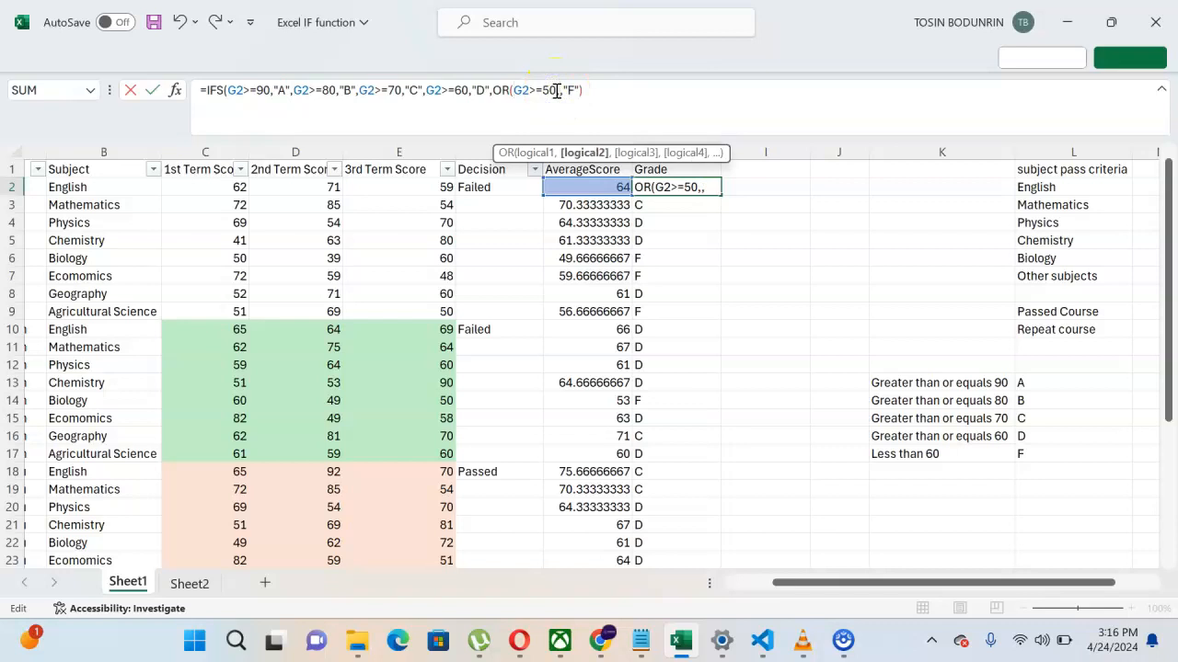
pyautogui.write('G2')
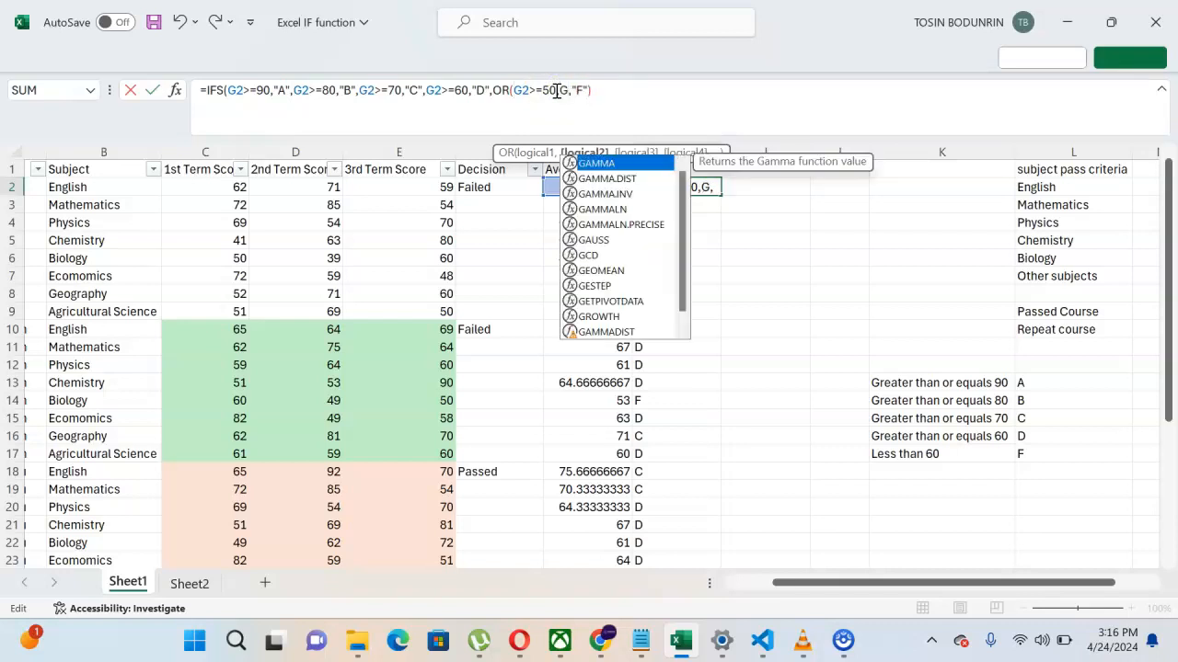
pyautogui.write('<')
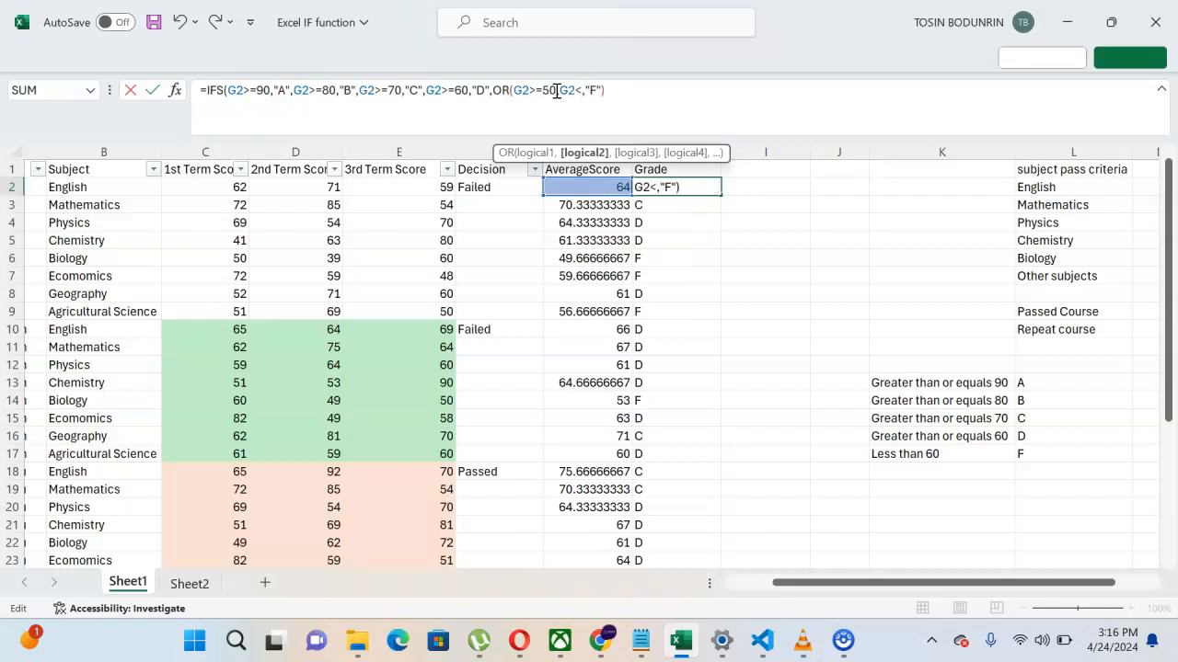
pyautogui.write('50)')
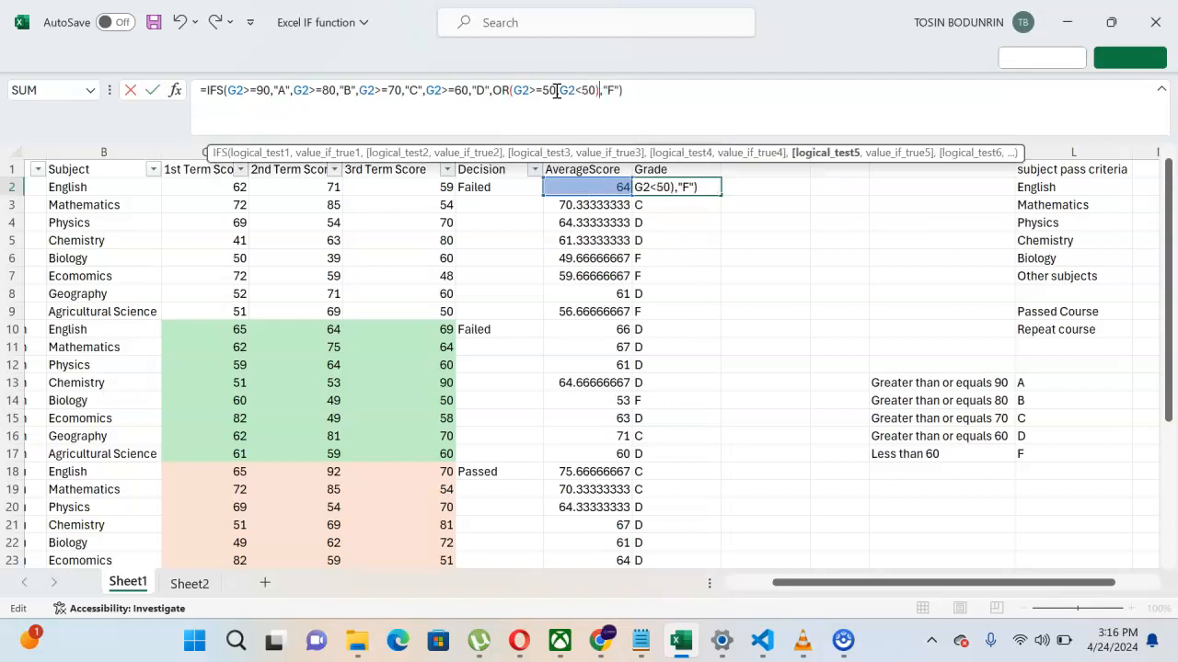
pyautogui.click(620, 91)
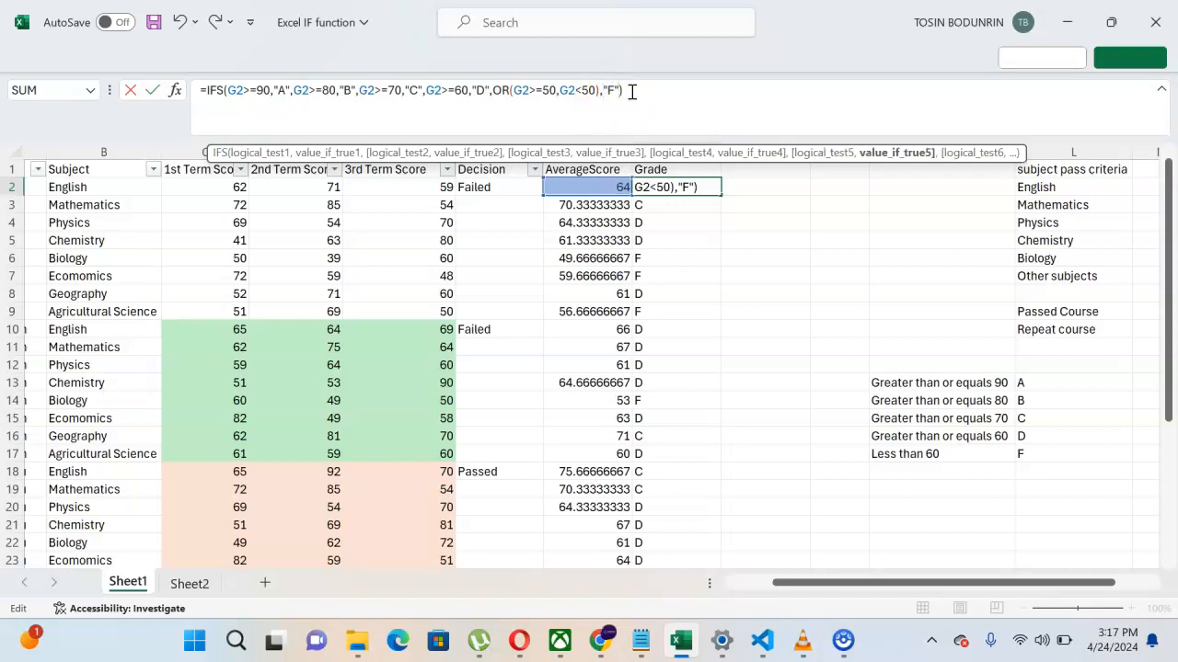
pyautogui.click(631, 91)
pyautogui.press('Return')
# Step: Fill H2's grade formula down column H so rows 2 to 33 all get grades
pyautogui.click(645, 110)
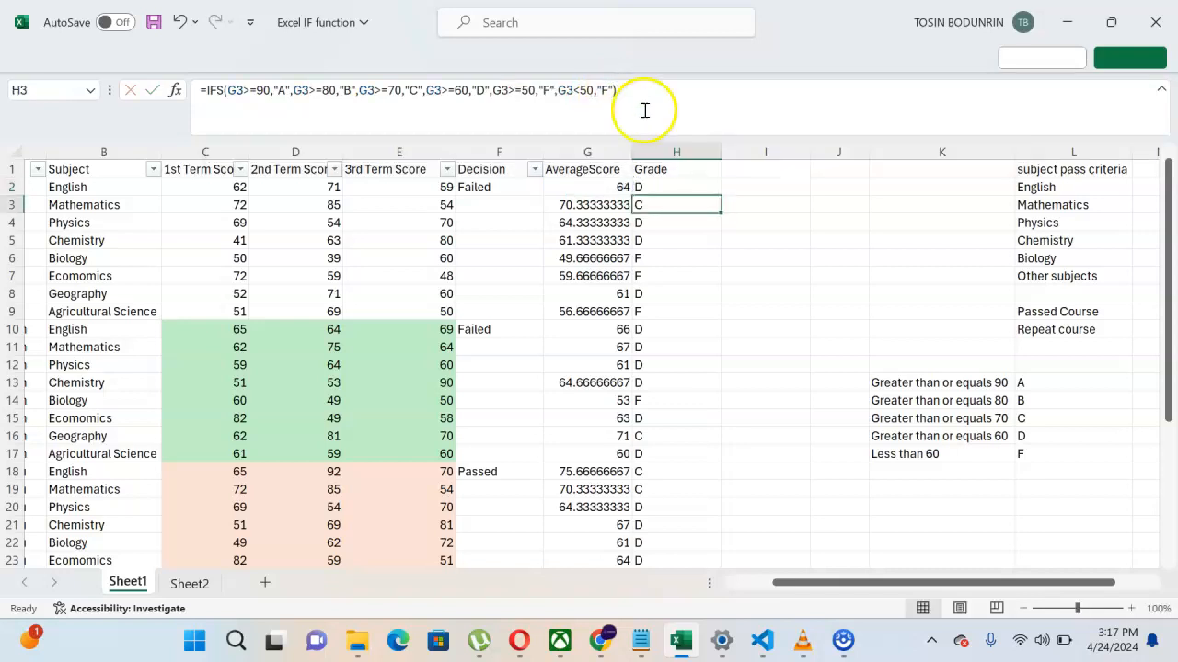
pyautogui.click(681, 186)
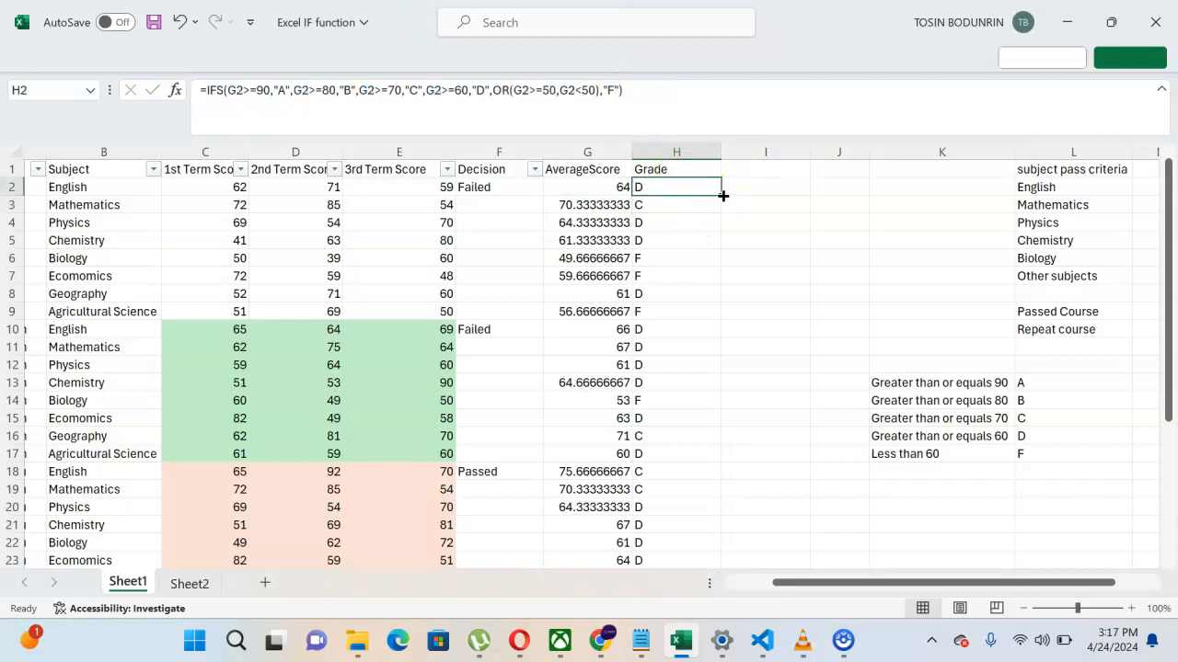
pyautogui.doubleClick(718, 196)
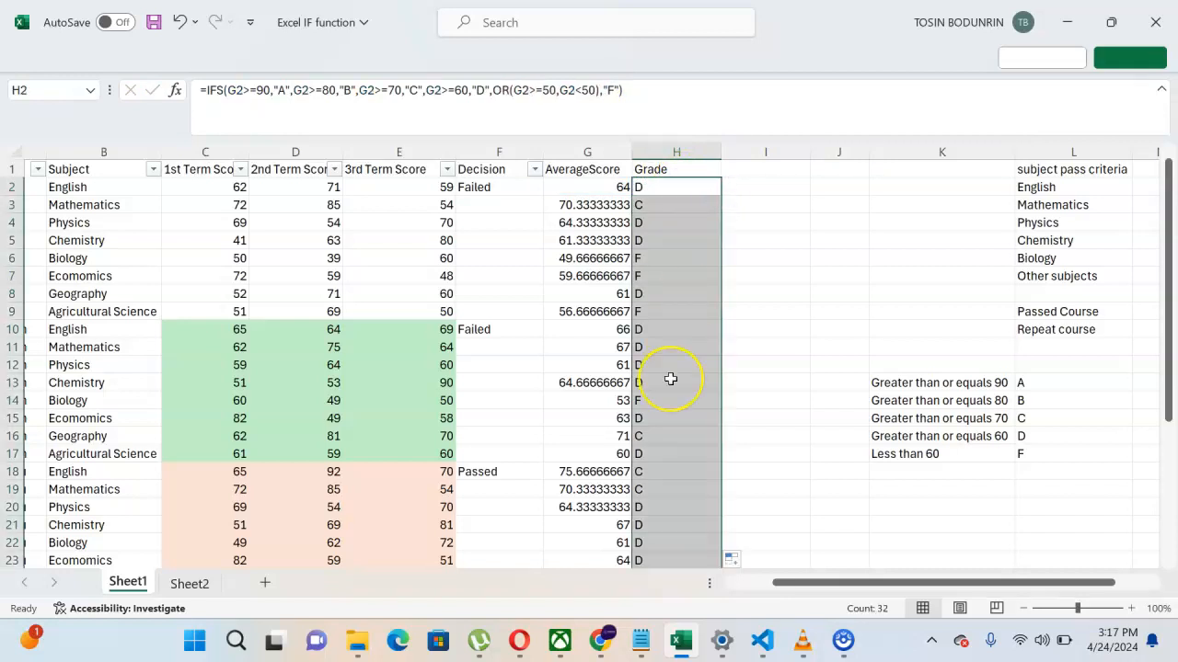
pyautogui.scroll(-2, 671, 379)
pyautogui.scroll(-2, 671, 379)
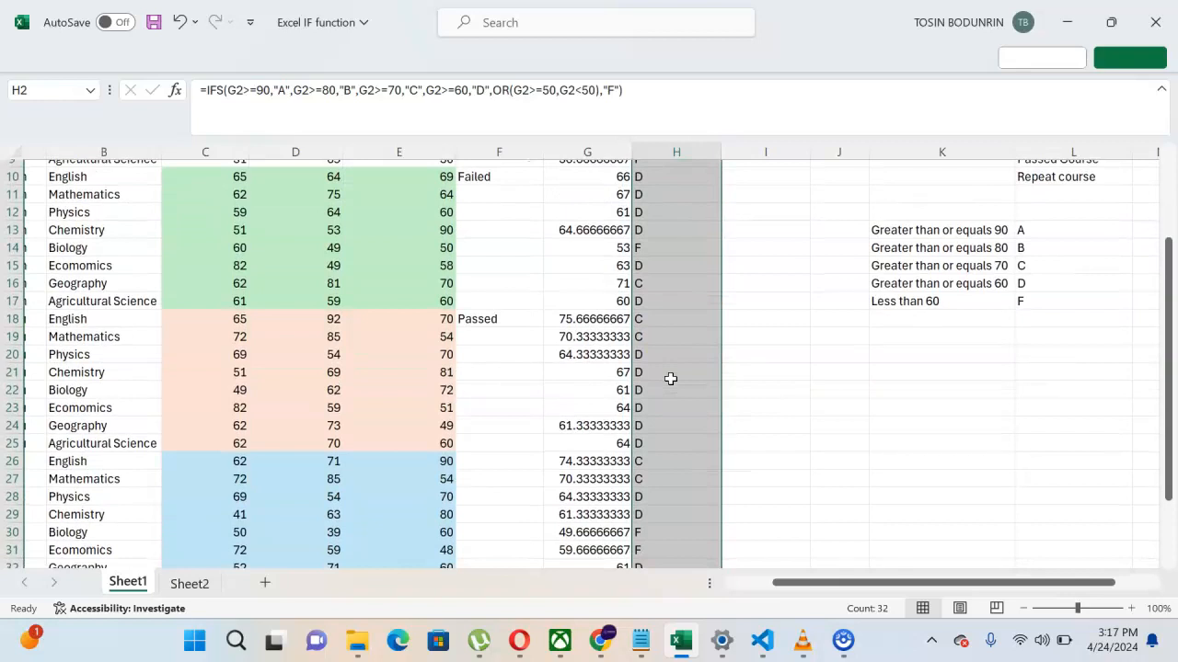
pyautogui.scroll(4, 671, 379)
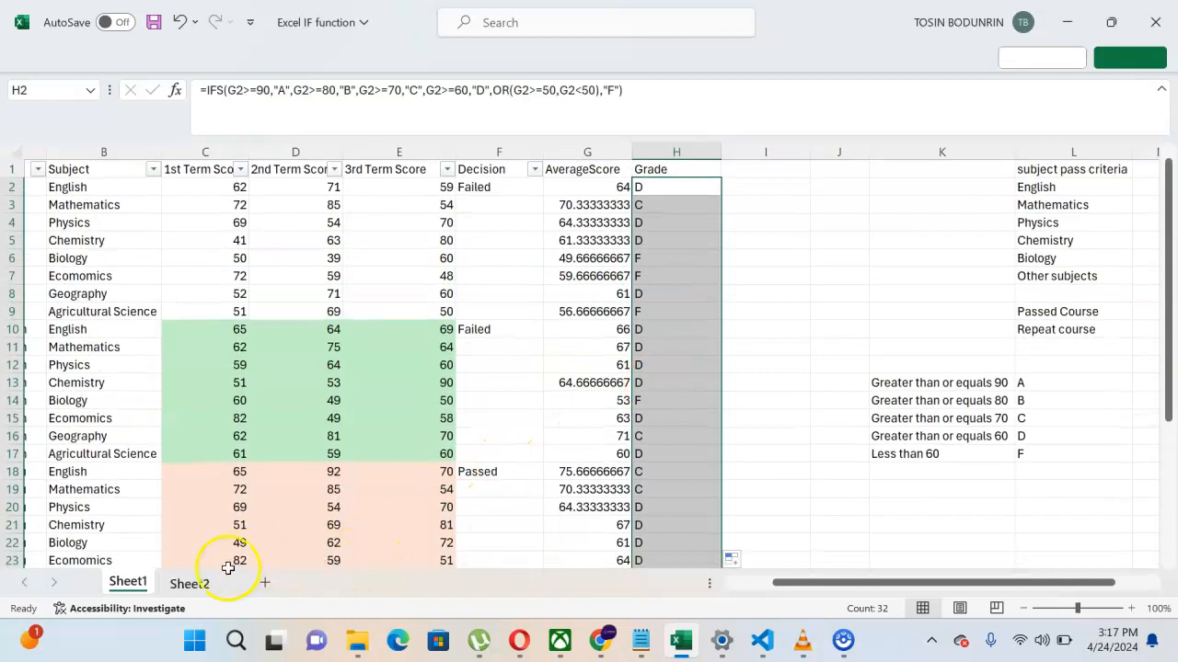
pyautogui.click(191, 586)
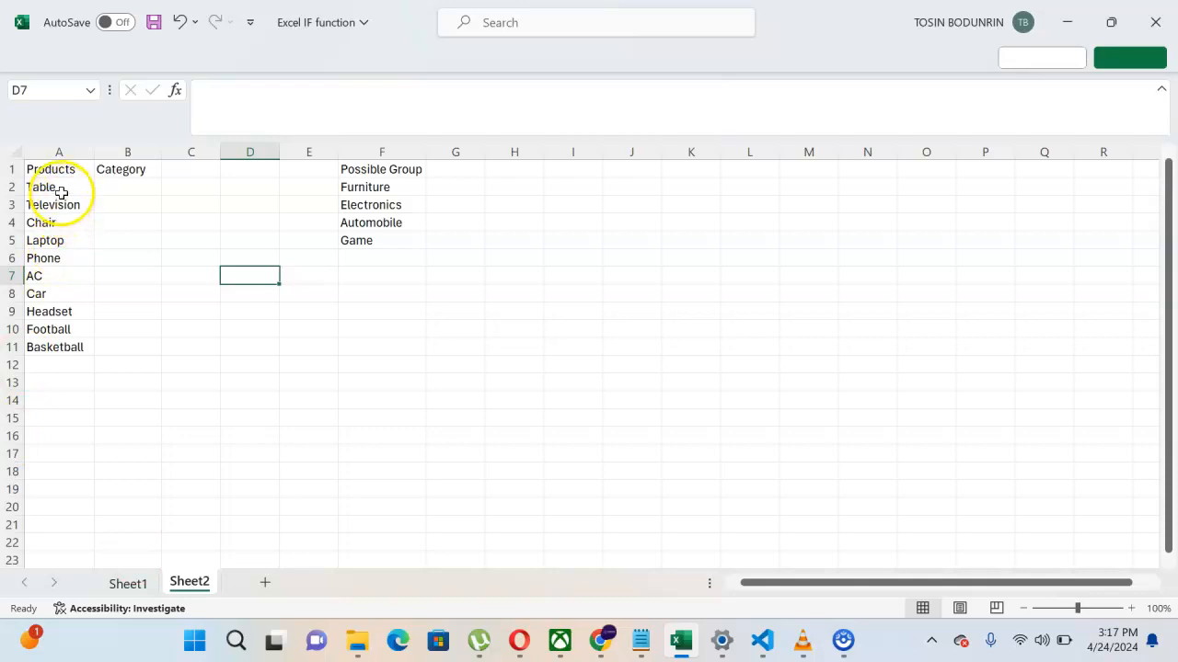
# Step: Select the product names A2:A11 and the four possible groups F2:F5
pyautogui.moveTo(58, 189); pyautogui.dragTo(71, 343)
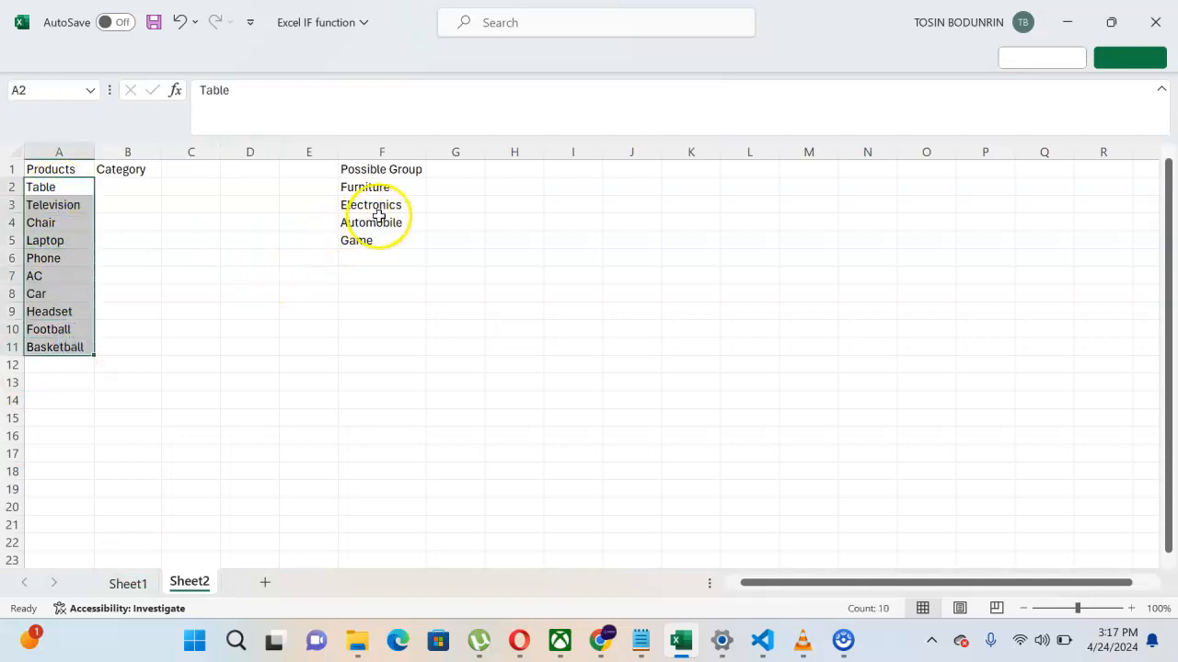
pyautogui.moveTo(382, 193); pyautogui.dragTo(387, 240)
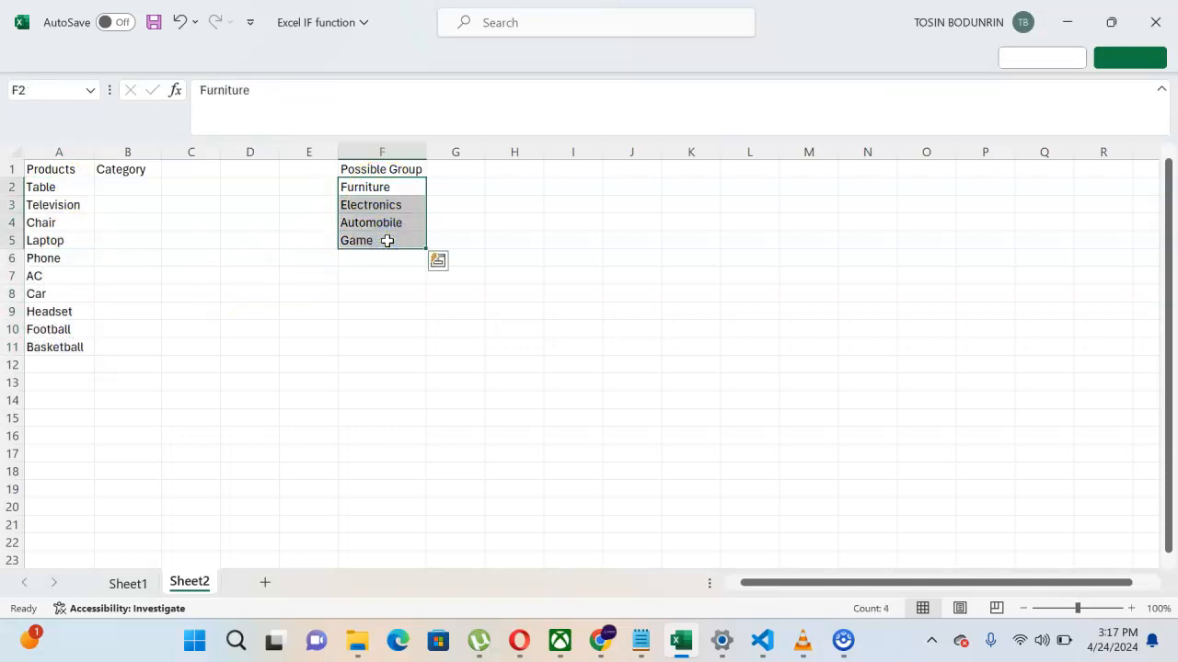
pyautogui.click(69, 187)
pyautogui.moveTo(69, 187); pyautogui.dragTo(69, 342)
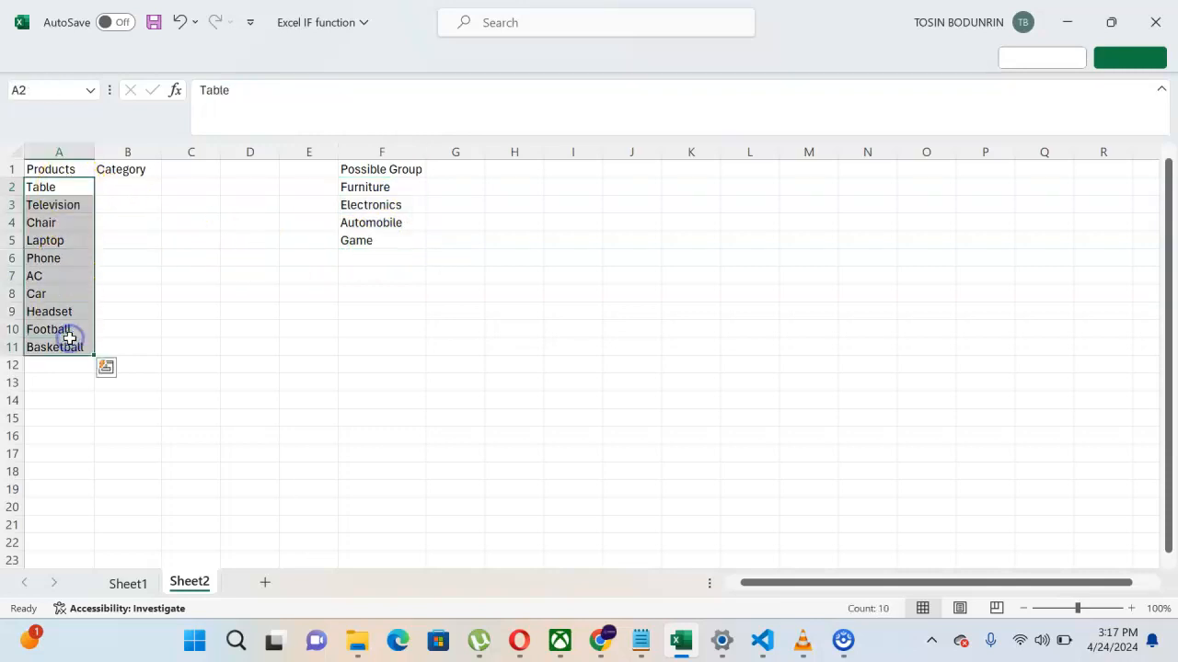
pyautogui.moveTo(380, 188); pyautogui.dragTo(384, 238)
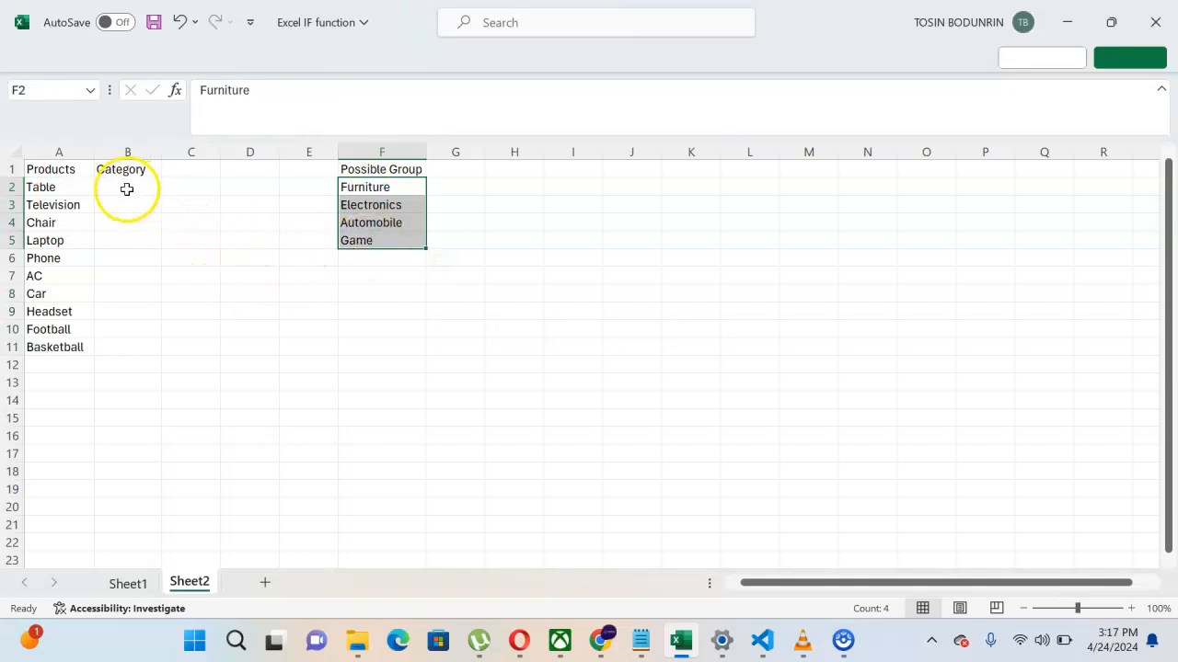
pyautogui.moveTo(41, 188); pyautogui.dragTo(57, 357)
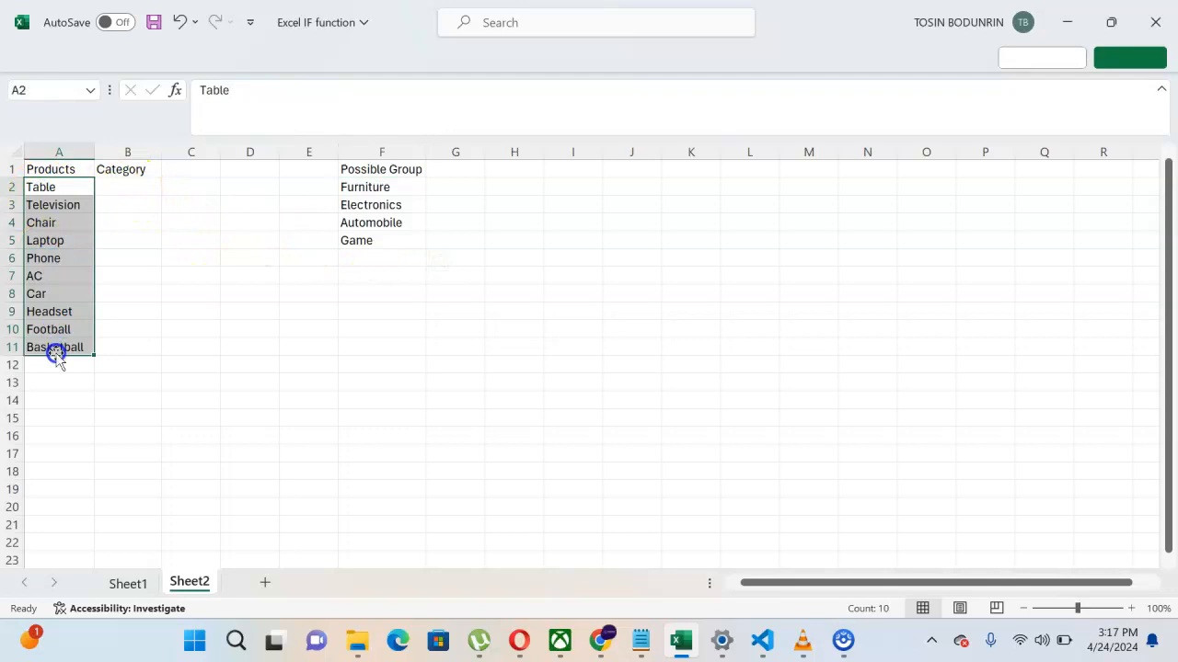
# Step: Paste copies of the ten products A2:A11 at A12, A22 and A32, down to row 41
pyautogui.hotkey('ctrl', 'c')
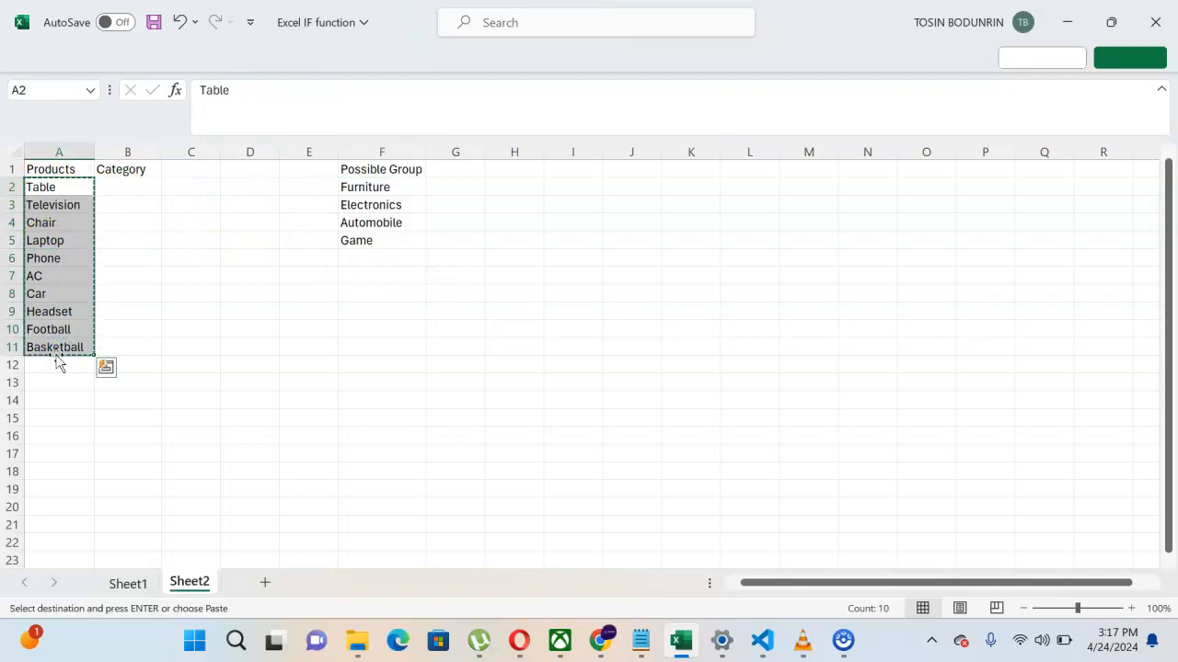
pyautogui.click(56, 364)
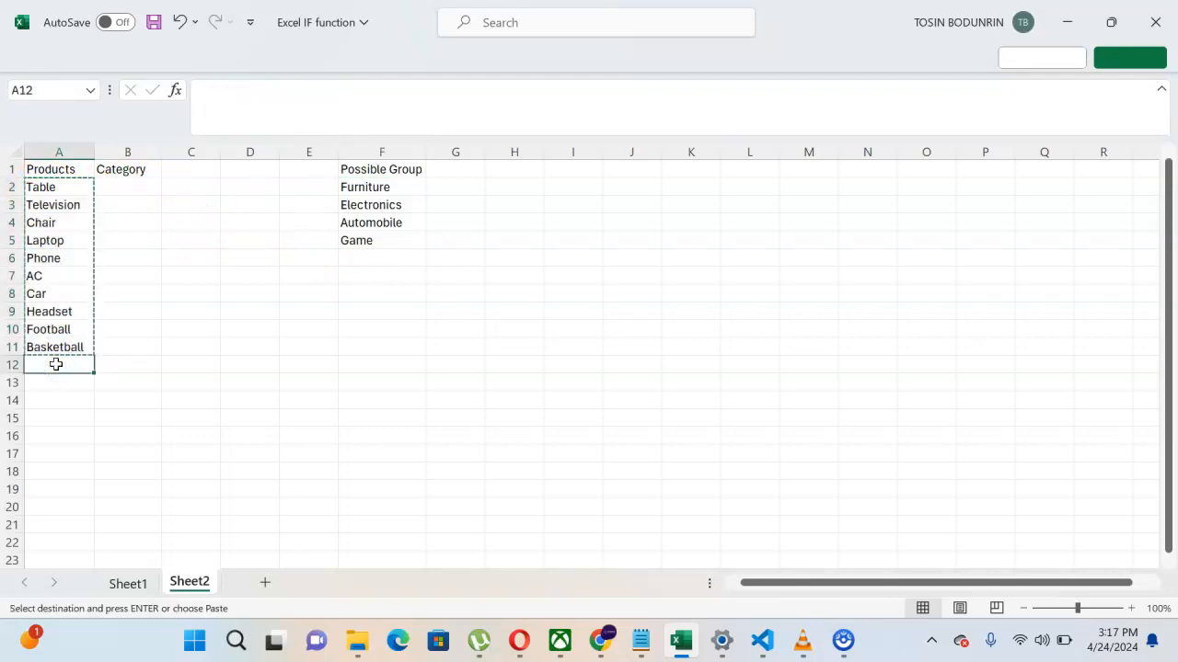
pyautogui.hotkey('ctrl', 'v')
pyautogui.click(58, 247)
pyautogui.hotkey('ctrl', 'v')
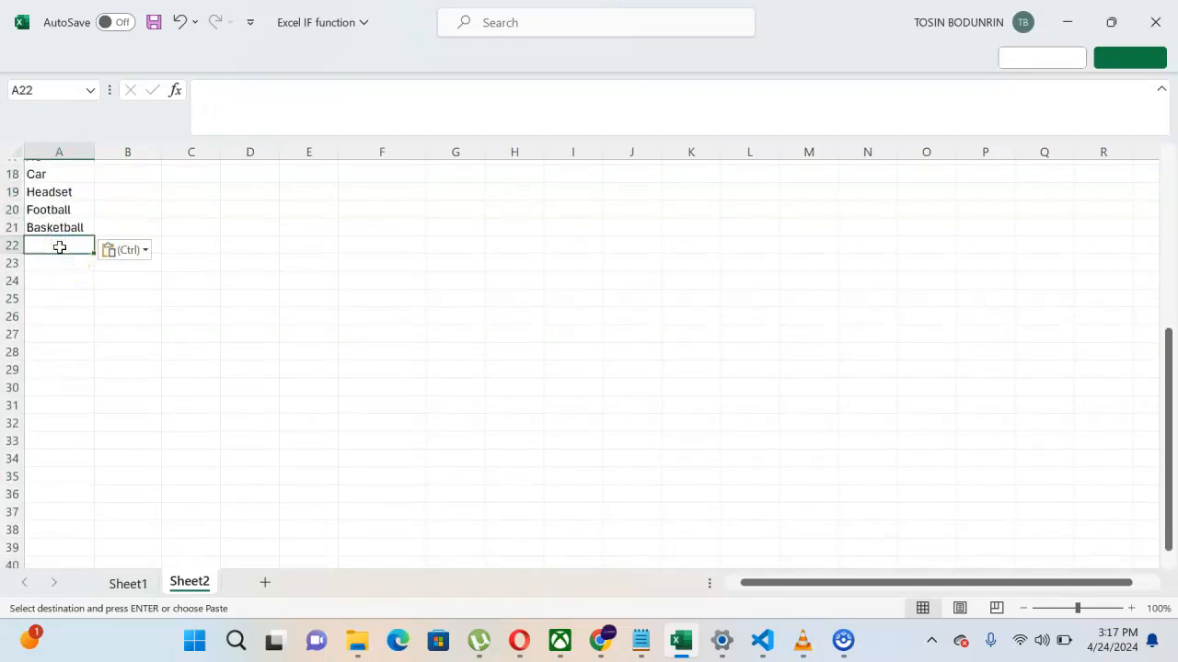
pyautogui.scroll(-1, 65, 396)
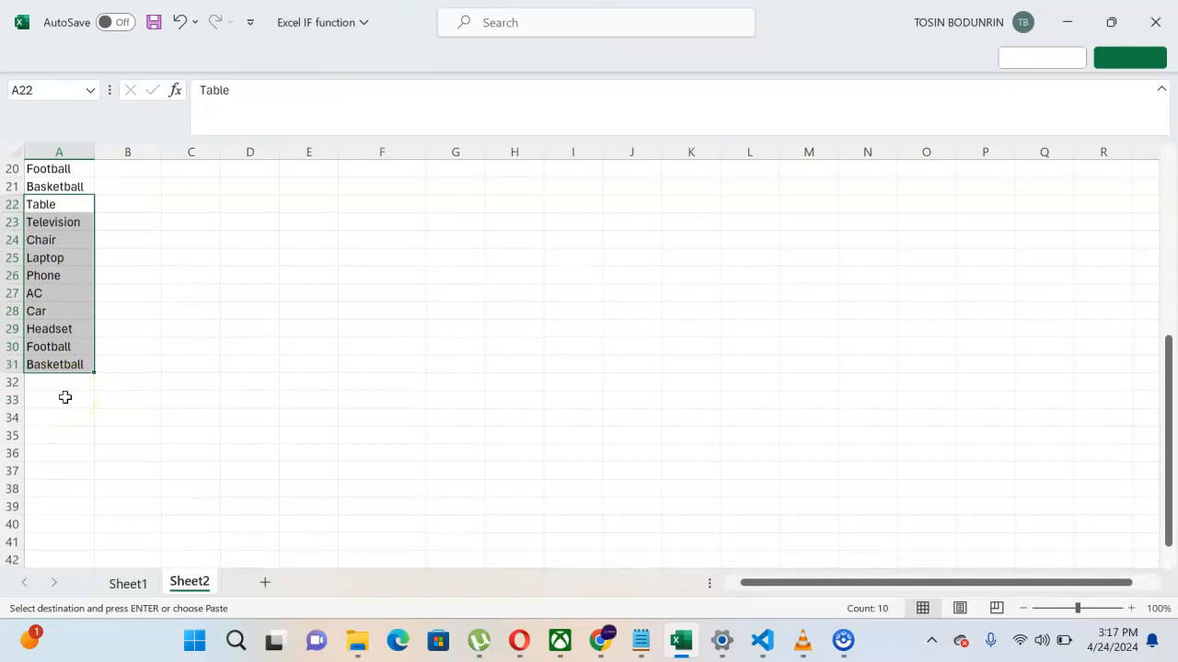
pyautogui.click(54, 384)
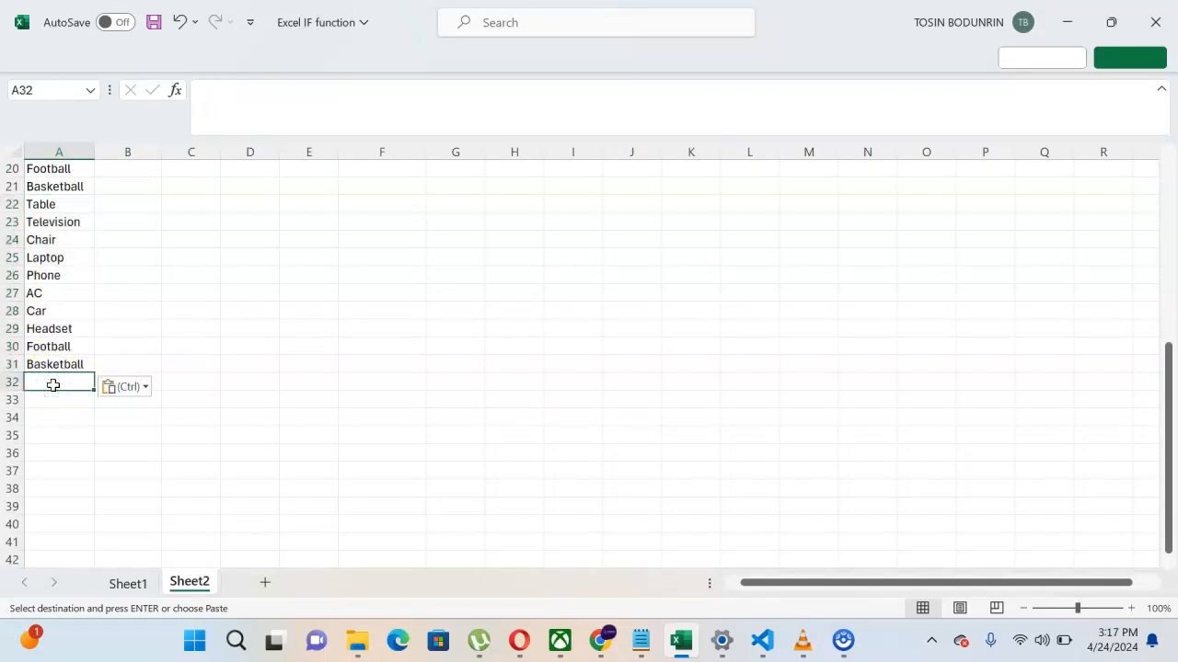
pyautogui.hotkey('ctrl', 'v')
pyautogui.scroll(6, 250, 317)
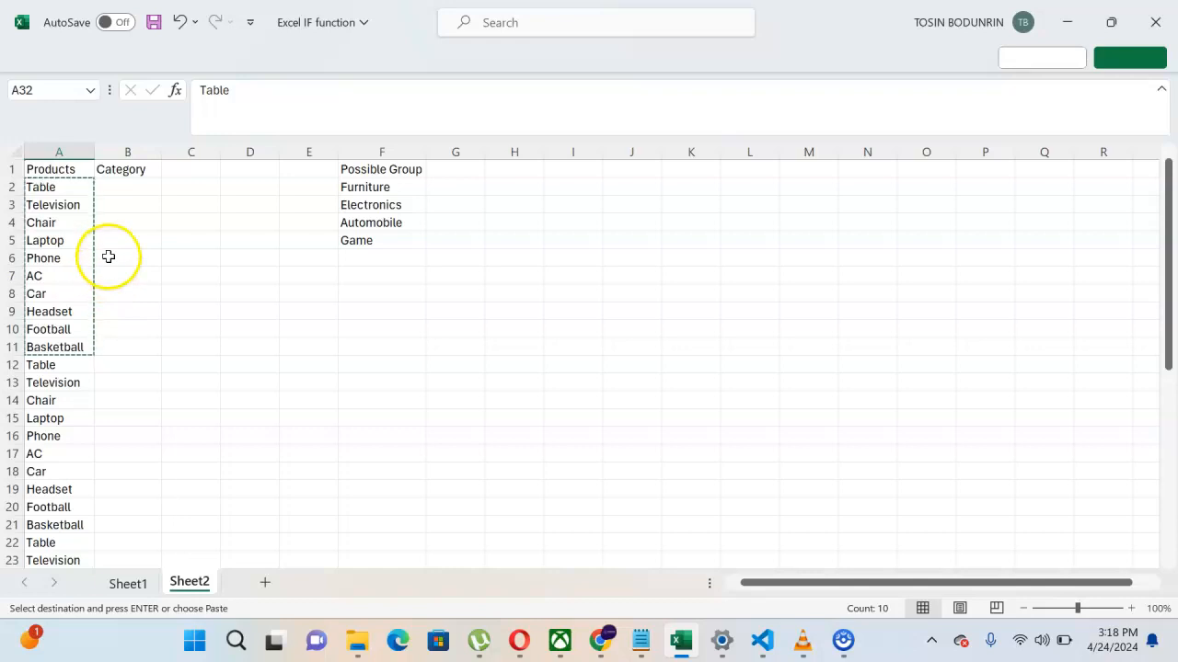
pyautogui.click(113, 187)
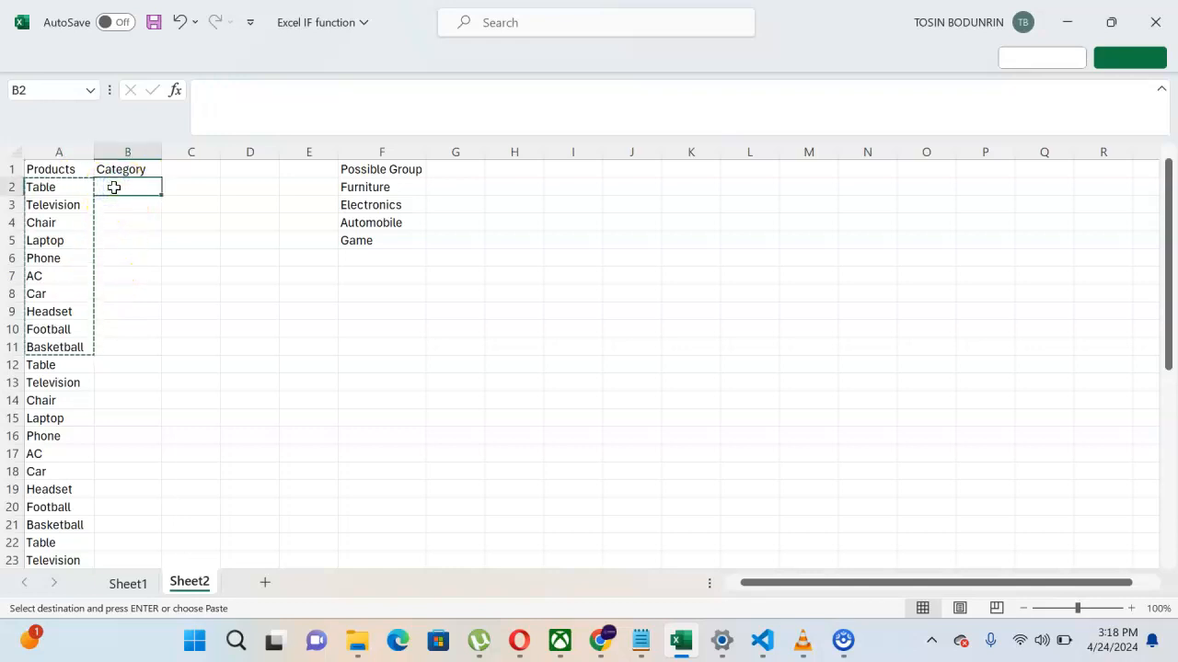
# Step: Select the groups F2:F5, then start an =IFS formula in B2
pyautogui.click(358, 241)
pyautogui.moveTo(358, 217); pyautogui.dragTo(365, 187)
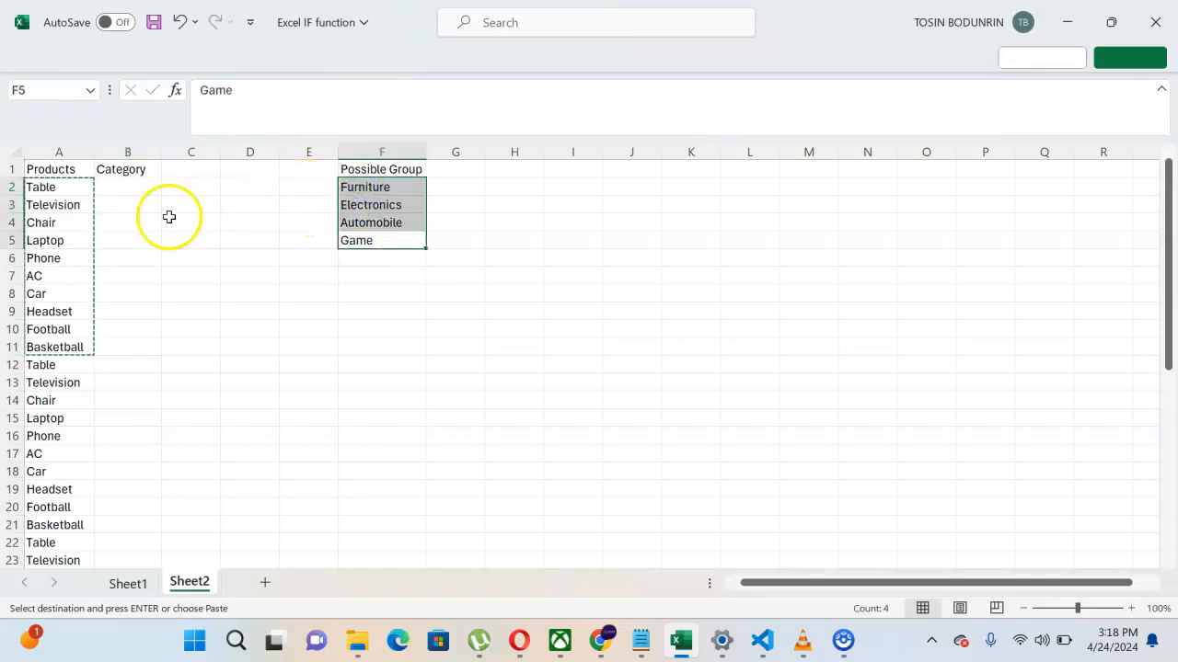
pyautogui.click(127, 186)
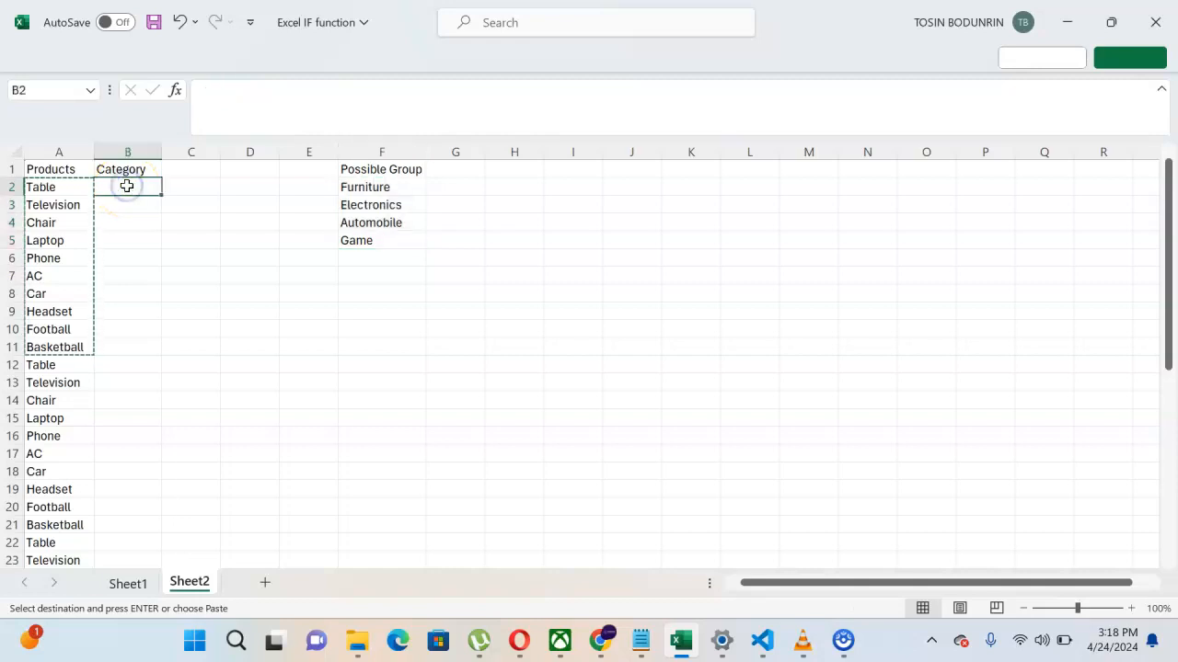
pyautogui.press('Escape')
pyautogui.write('=')
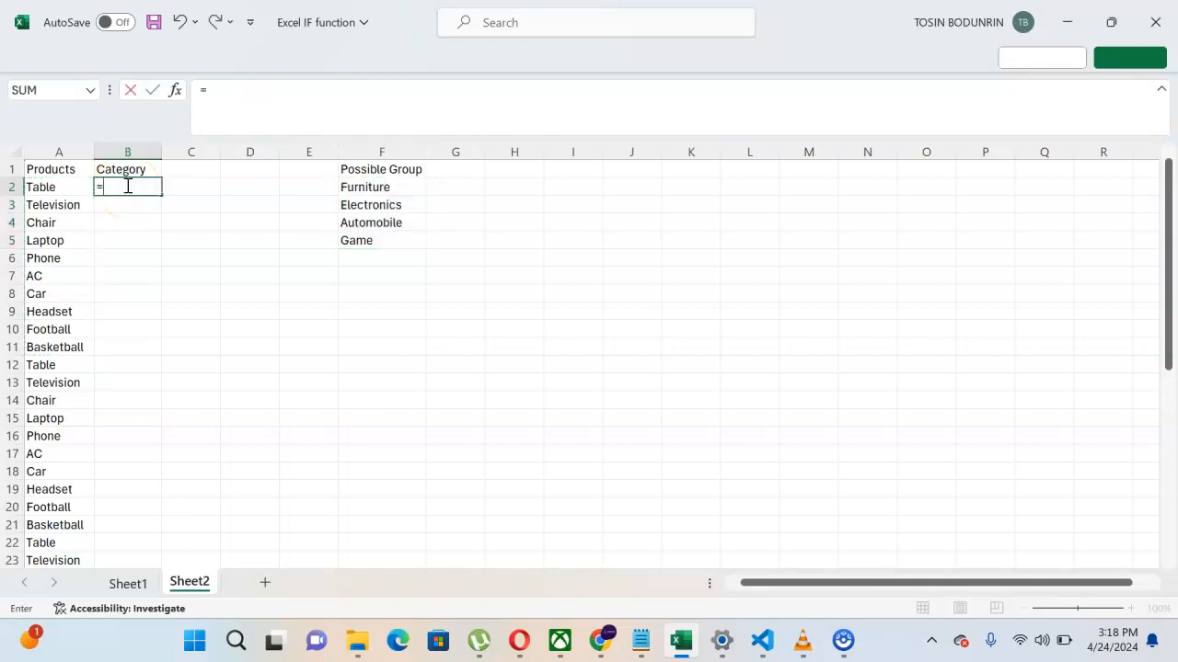
pyautogui.write('ifs')
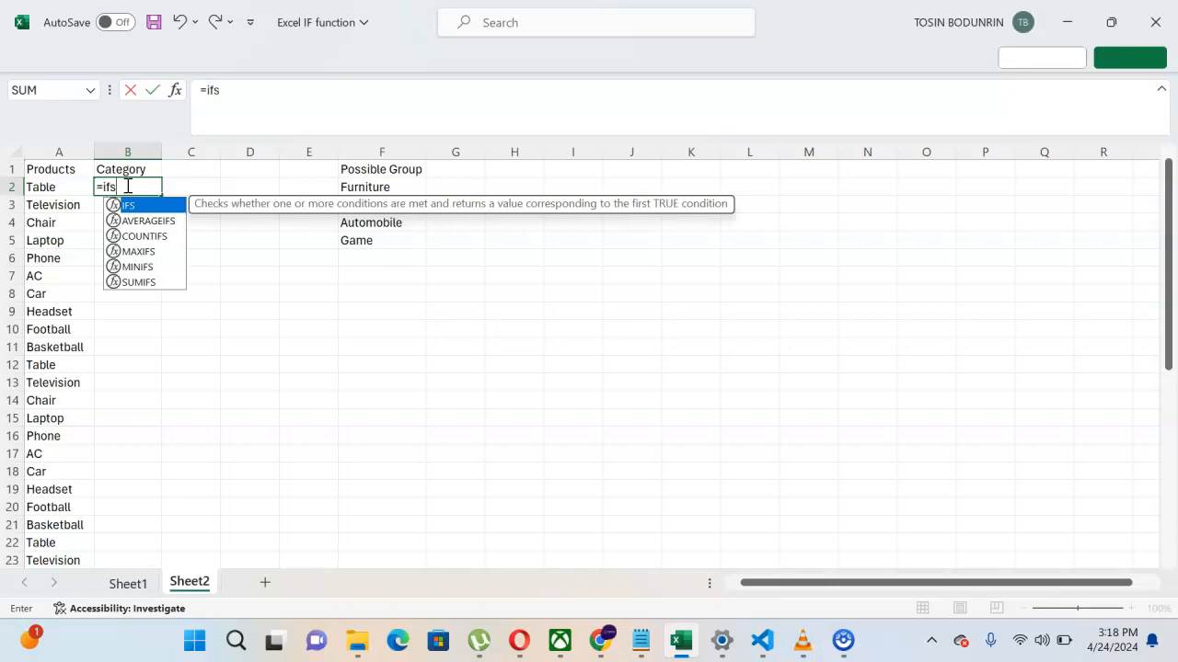
pyautogui.press('Tab')
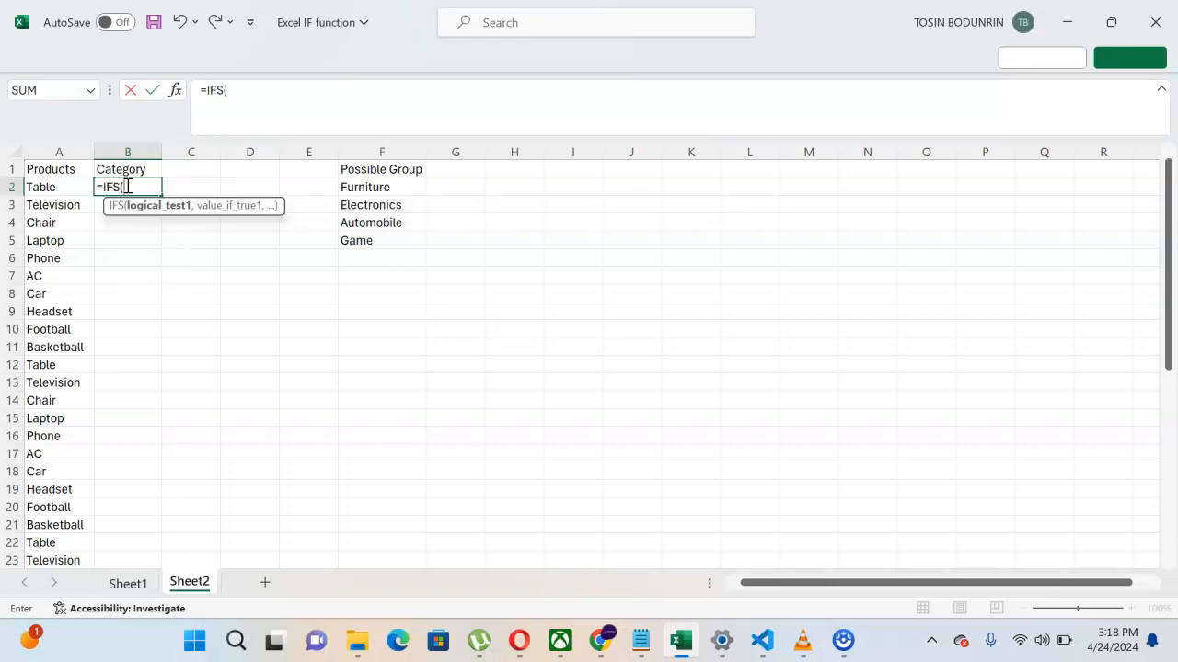
pyautogui.click(59, 187)
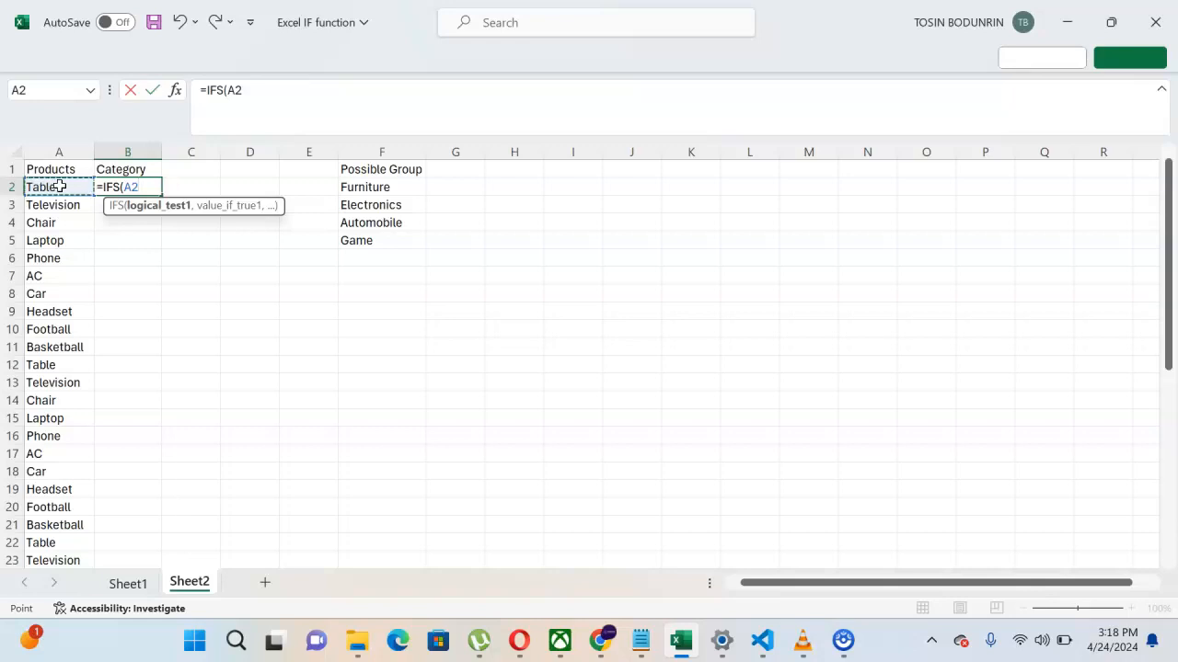
pyautogui.press('BackSpace')
pyautogui.press('BackSpace')
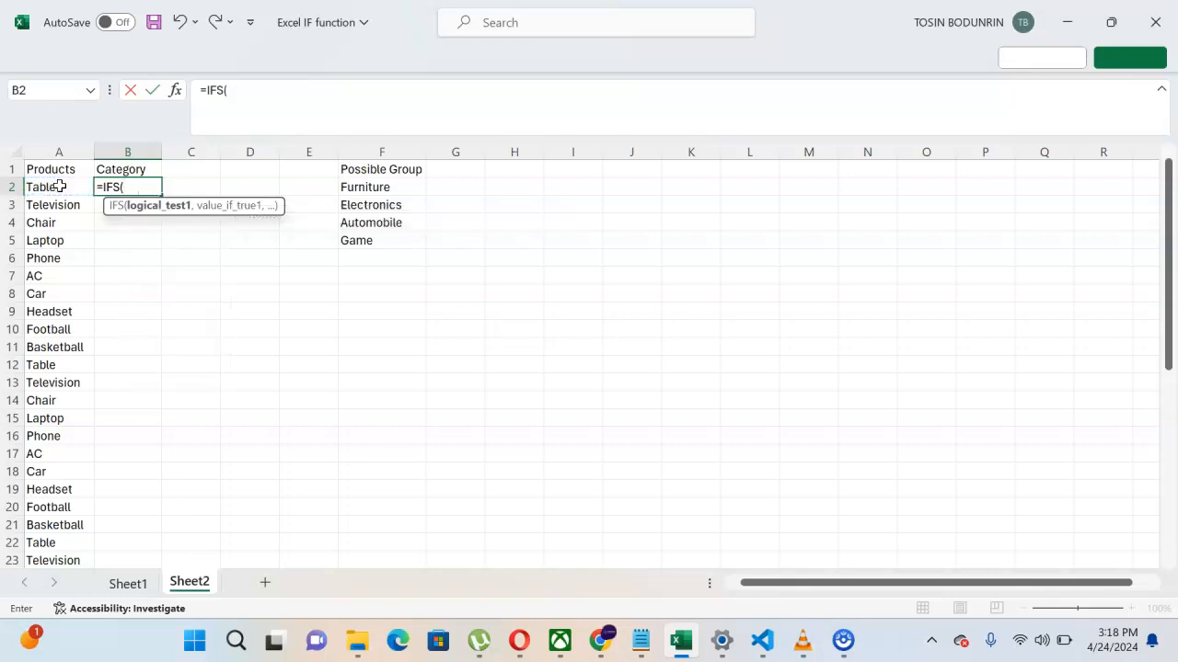
# Step: Add the first condition OR(A2="Table",A2="Chair") returning "Furniture"
pyautogui.write('or')
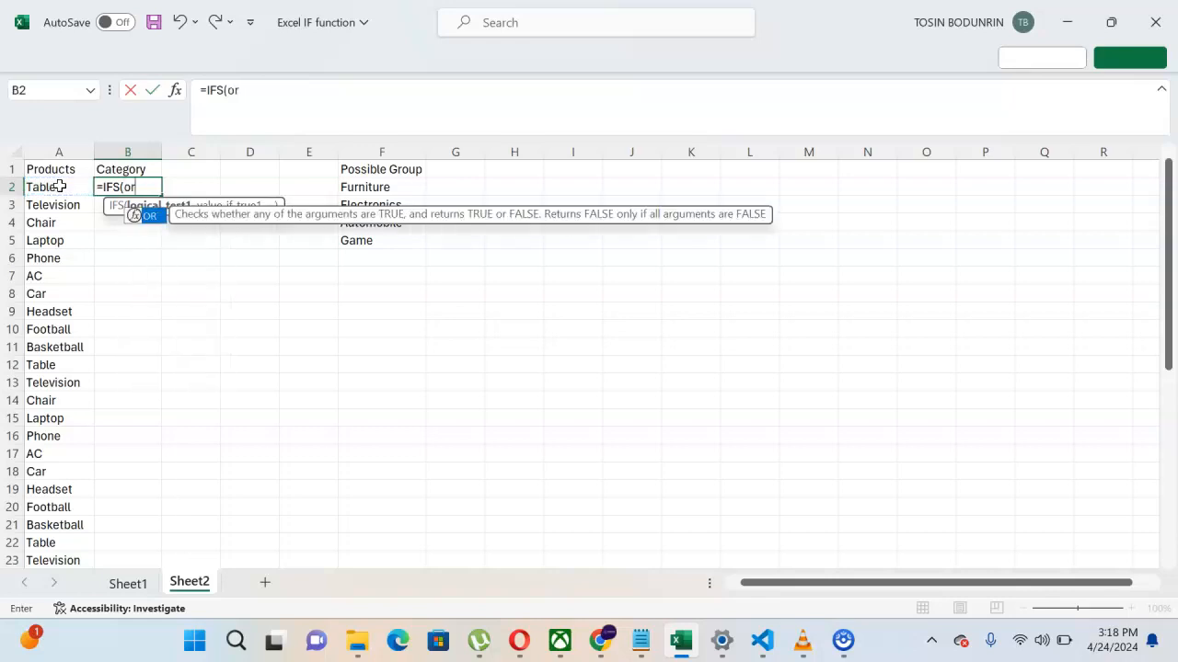
pyautogui.press('Tab')
pyautogui.click(62, 188)
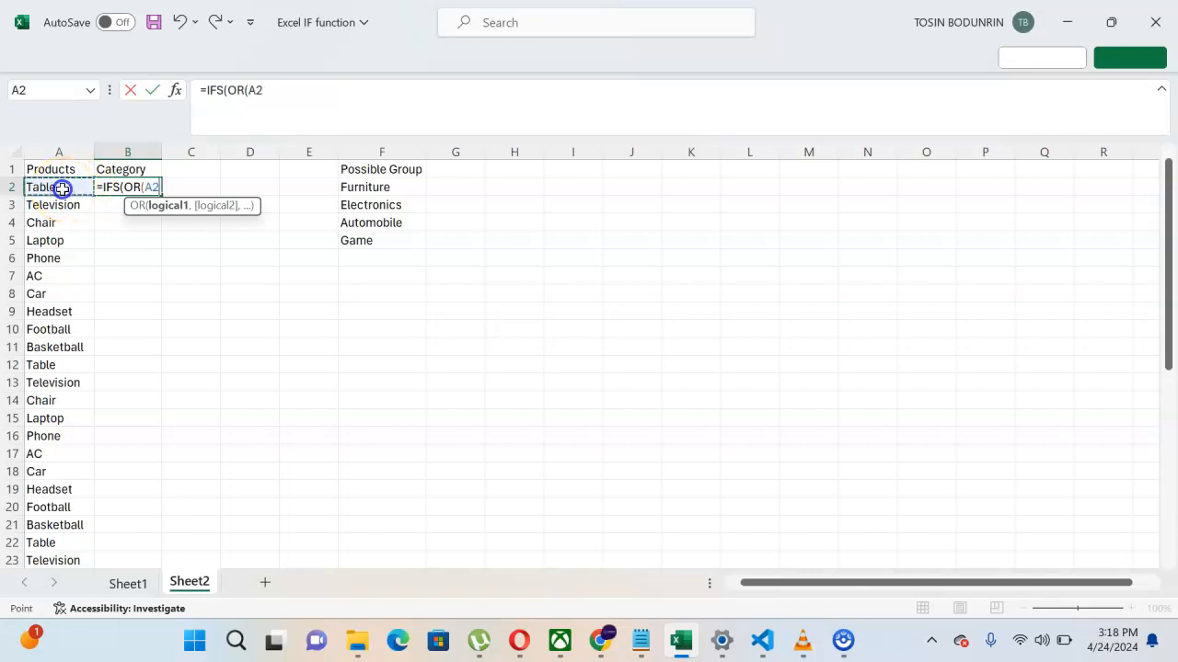
pyautogui.write('="')
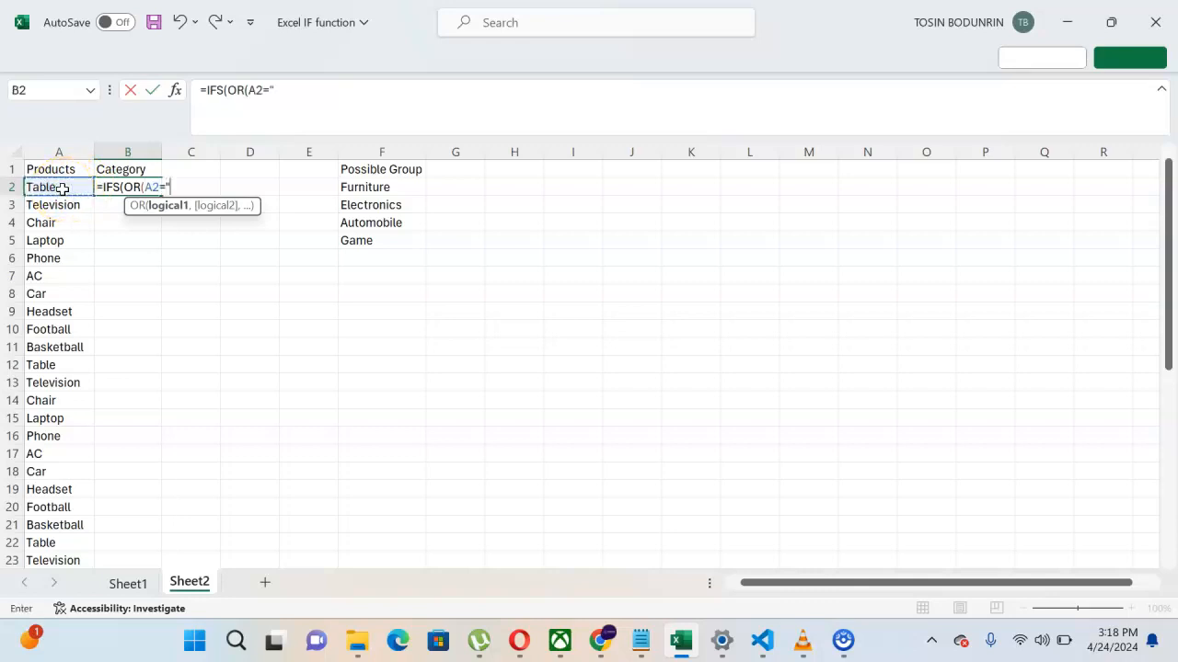
pyautogui.write('Table",')
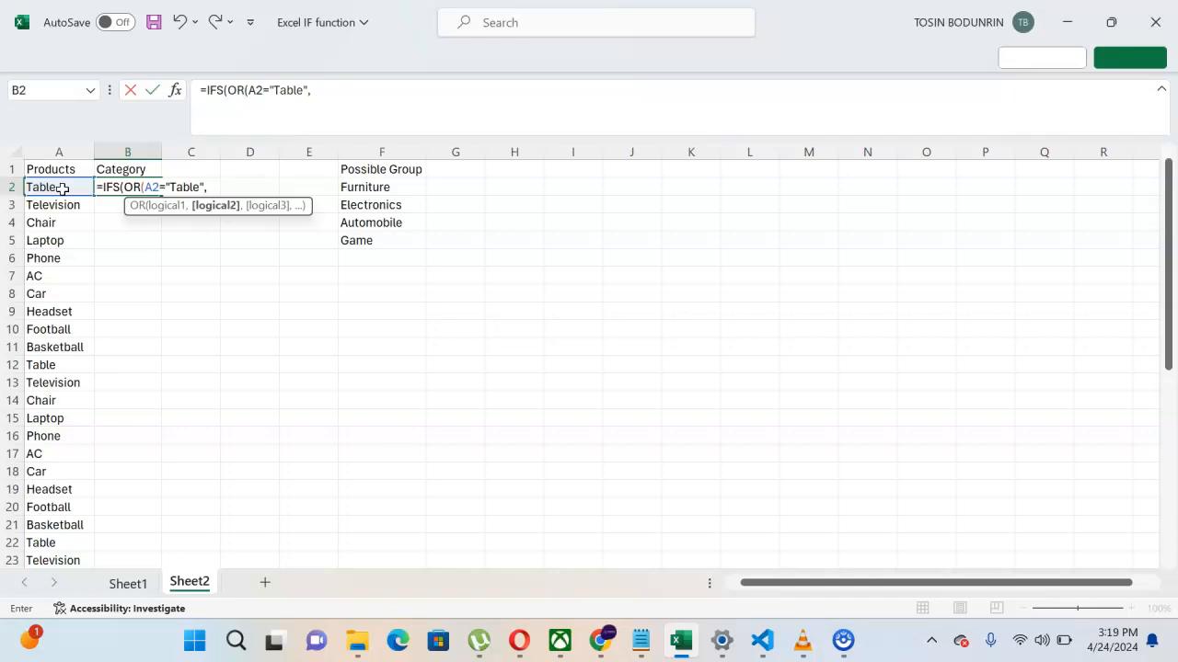
pyautogui.write('A2=')
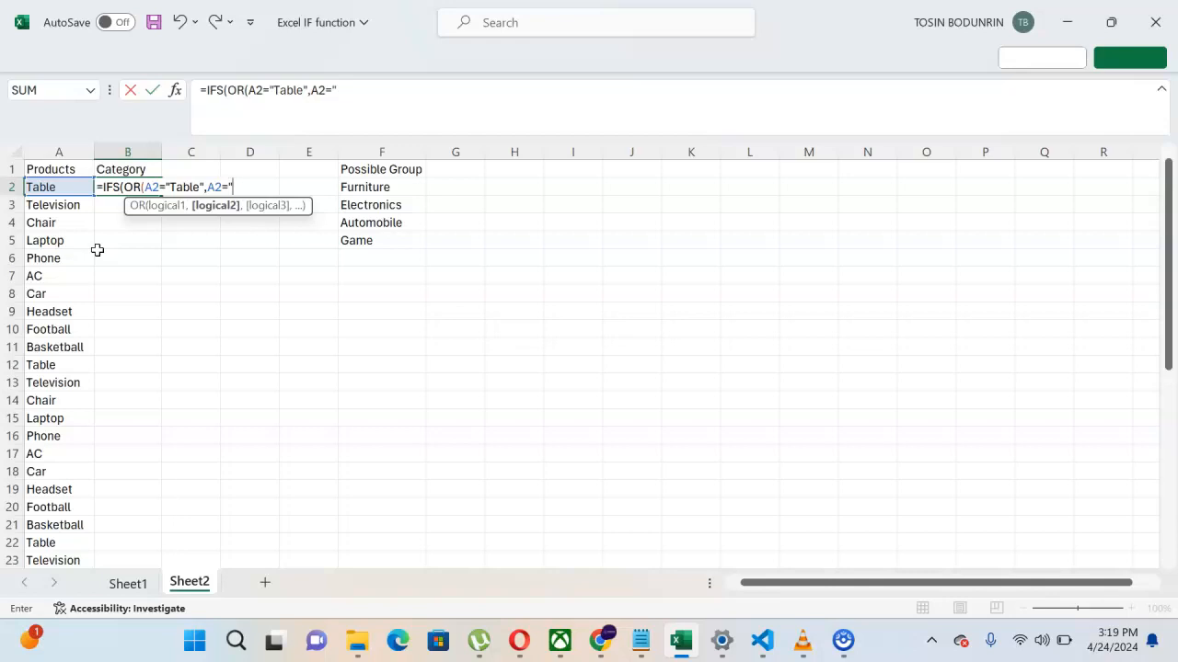
pyautogui.write('"Chair")')
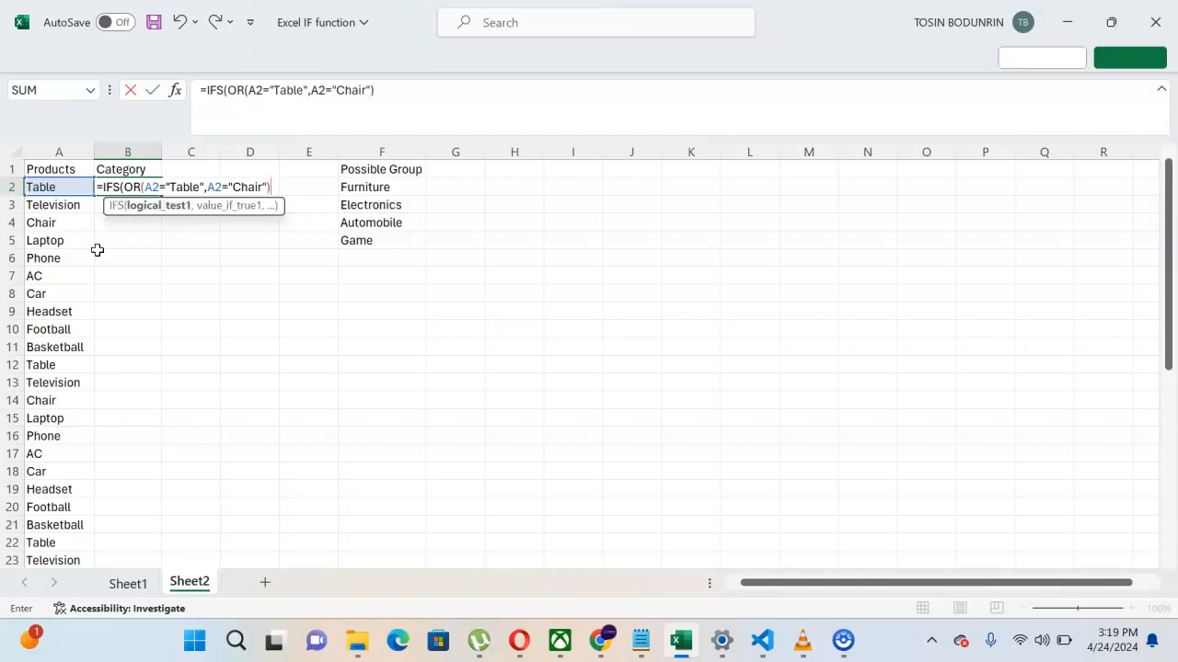
pyautogui.write(',')
pyautogui.write('"Furni')
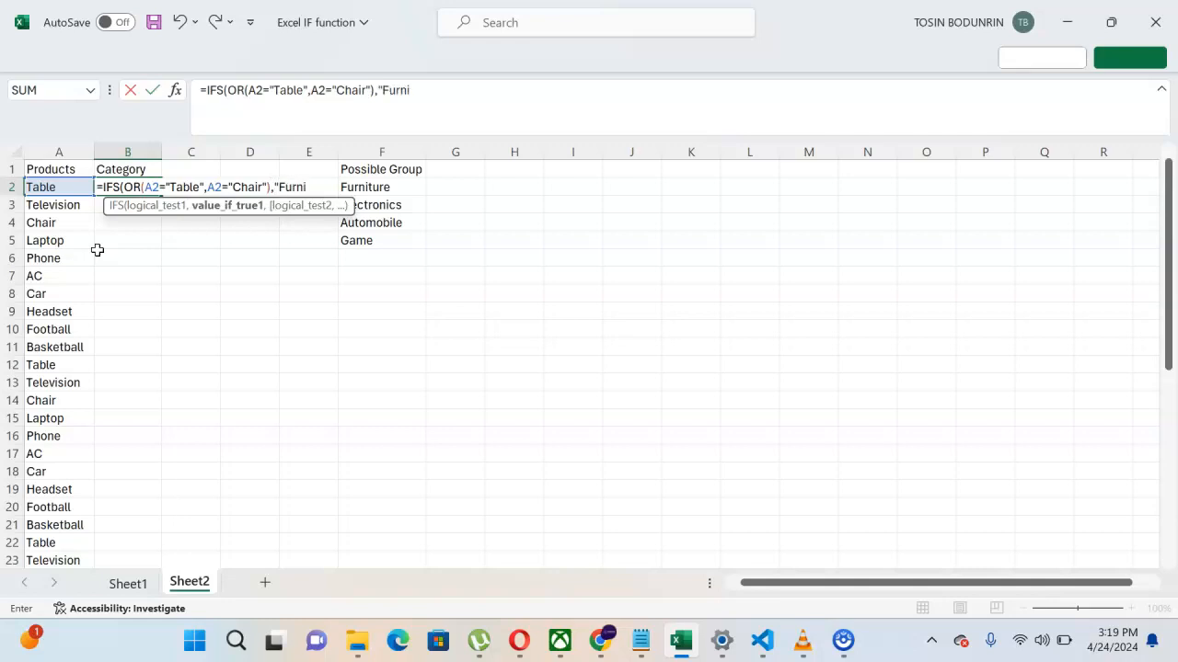
pyautogui.write('ture",')
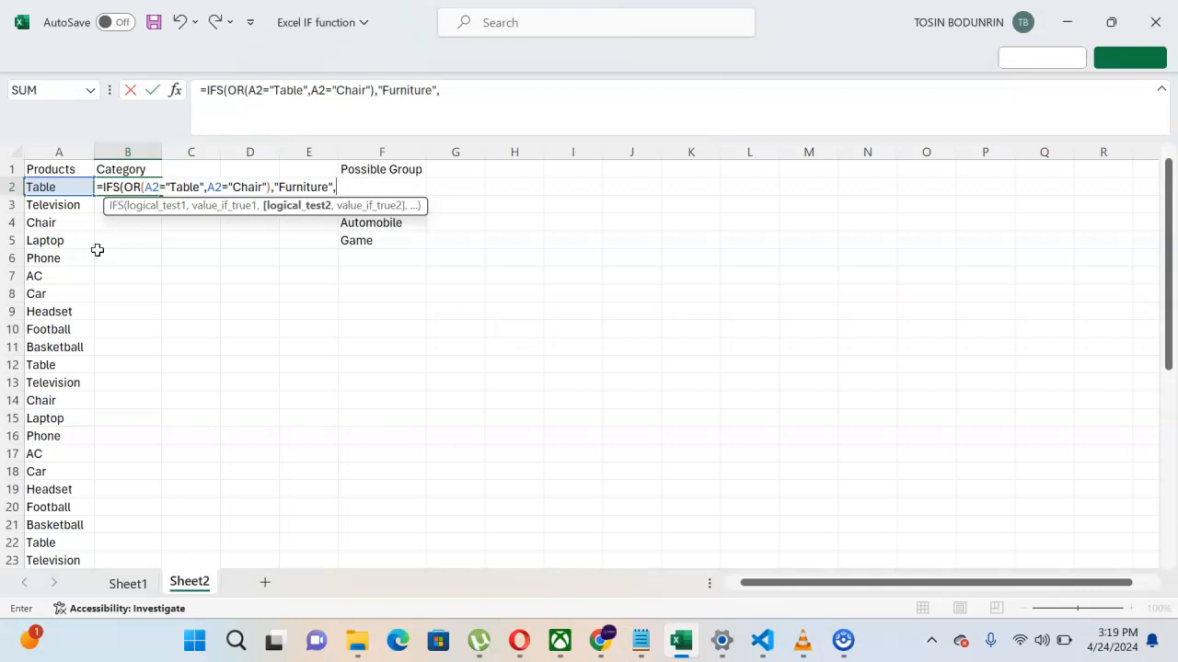
# Step: Add OR(A2="Television",A2="Laptop",A2="Phone",A2="AC") returning "Electronics"
pyautogui.write('or')
pyautogui.press('Tab')
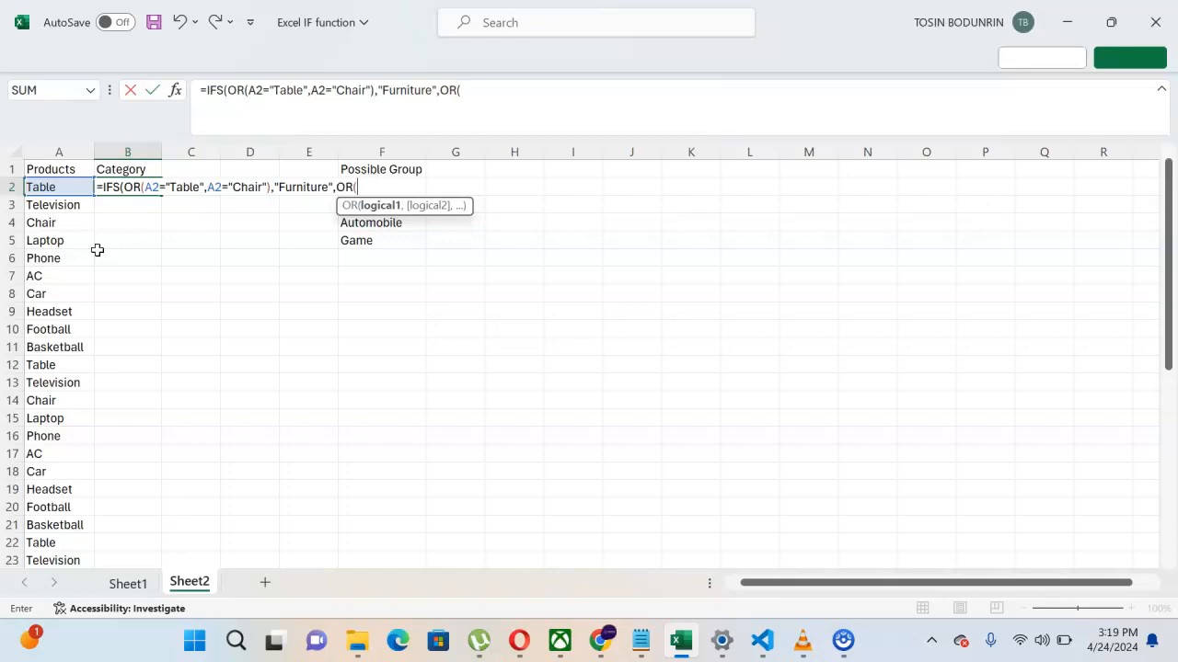
pyautogui.write('A2=')
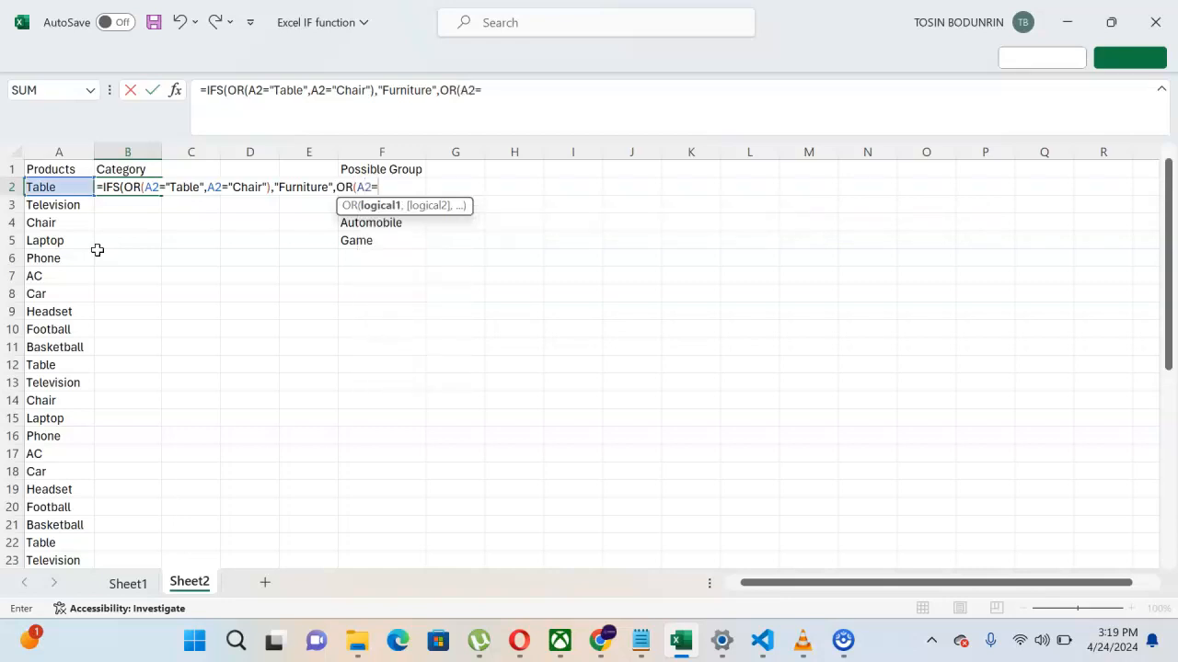
pyautogui.write('"Television')
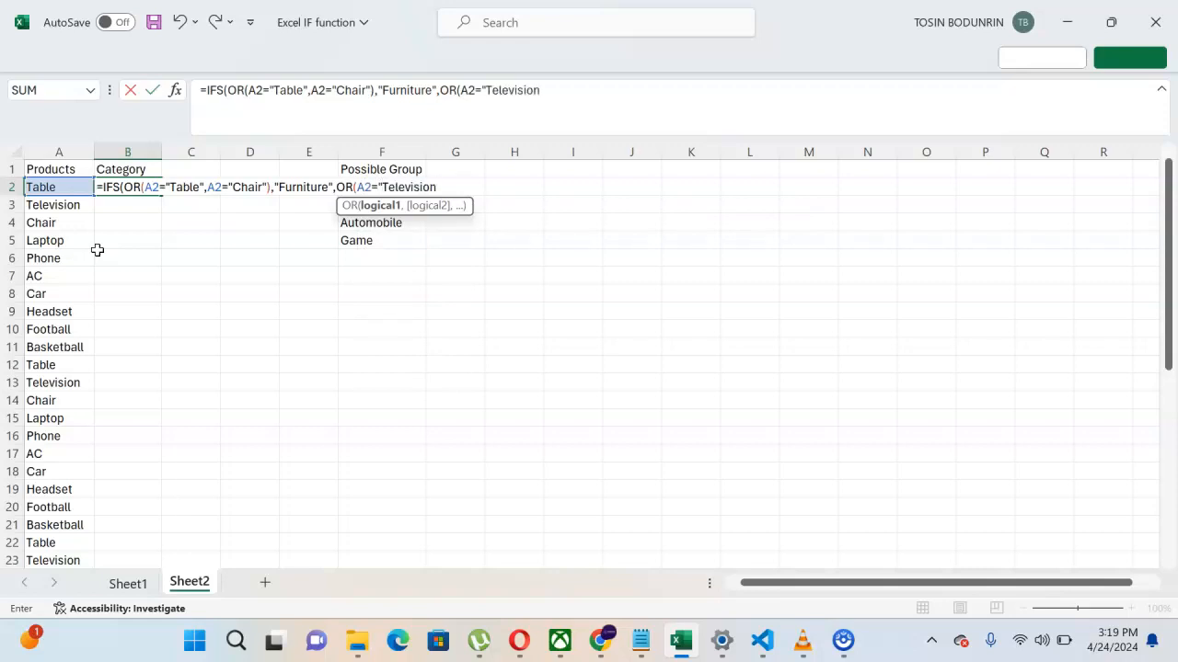
pyautogui.write('",')
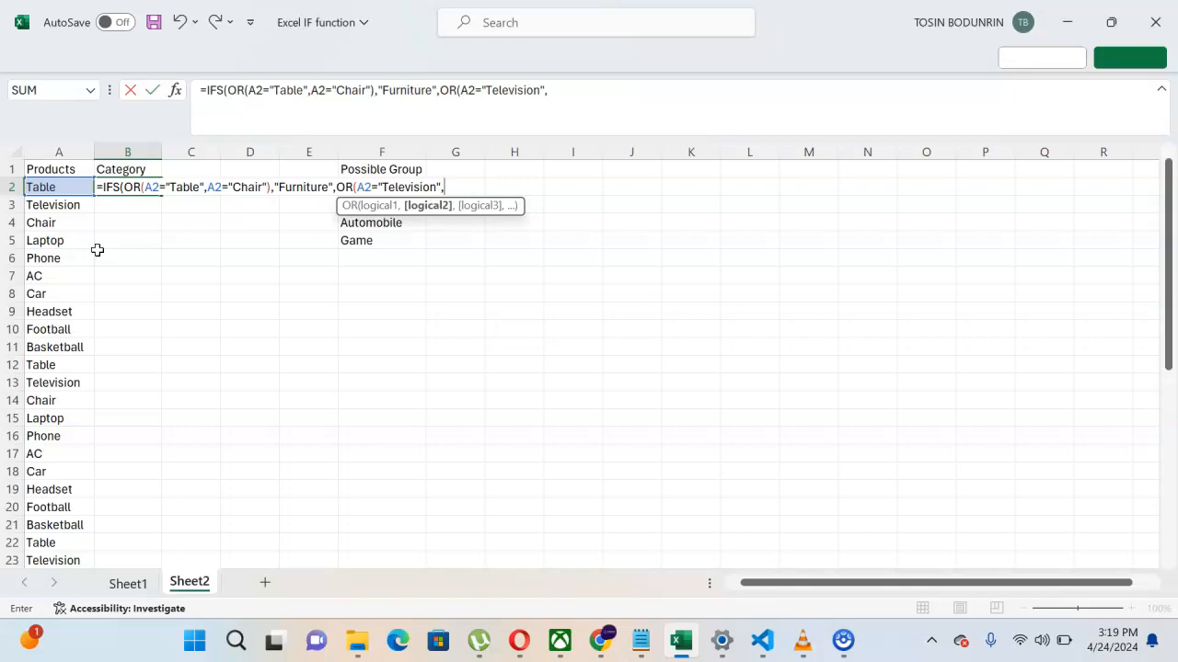
pyautogui.write('A2=')
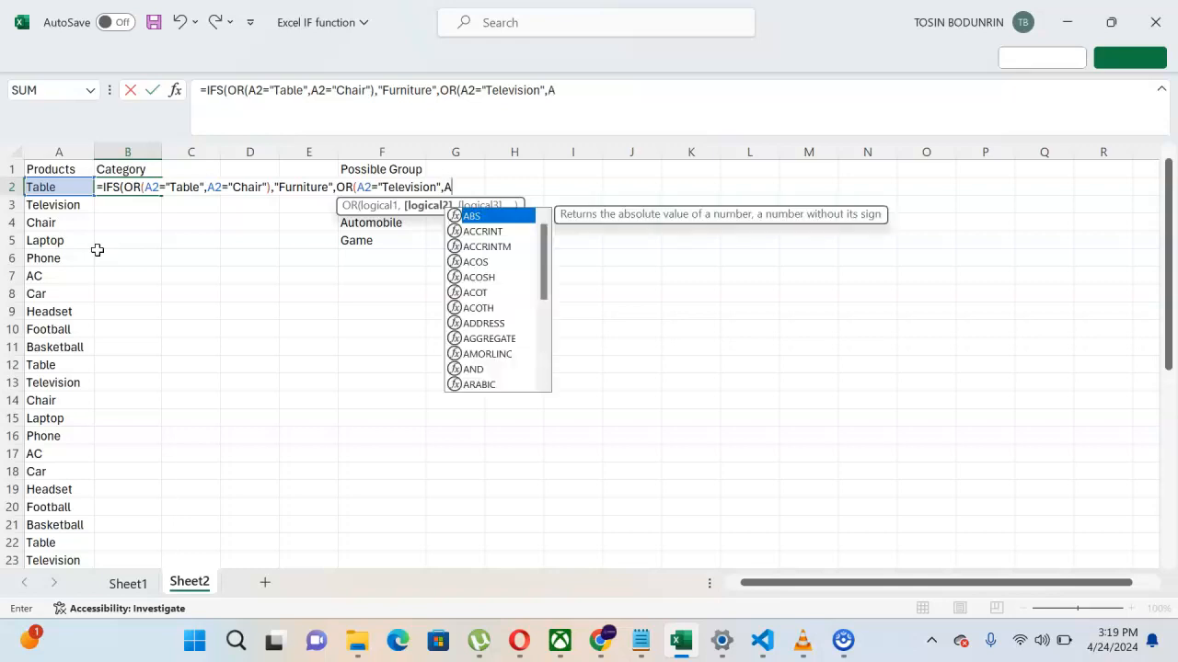
pyautogui.write('"')
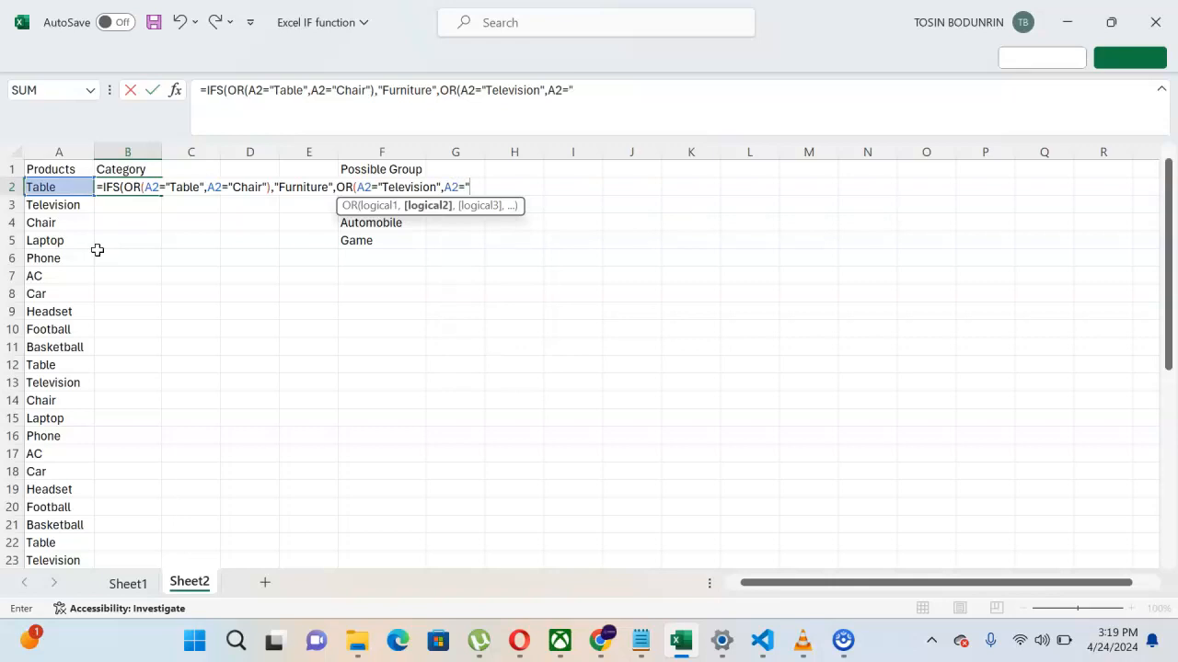
pyautogui.write('Laptop",')
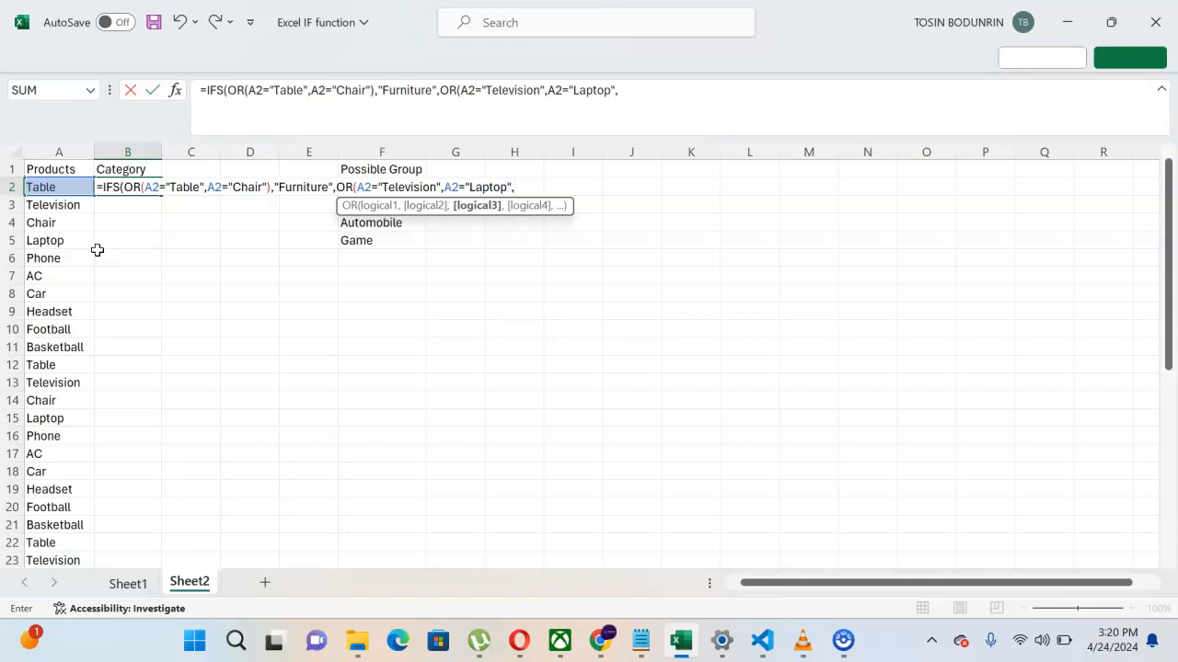
pyautogui.write('A2="Phone')
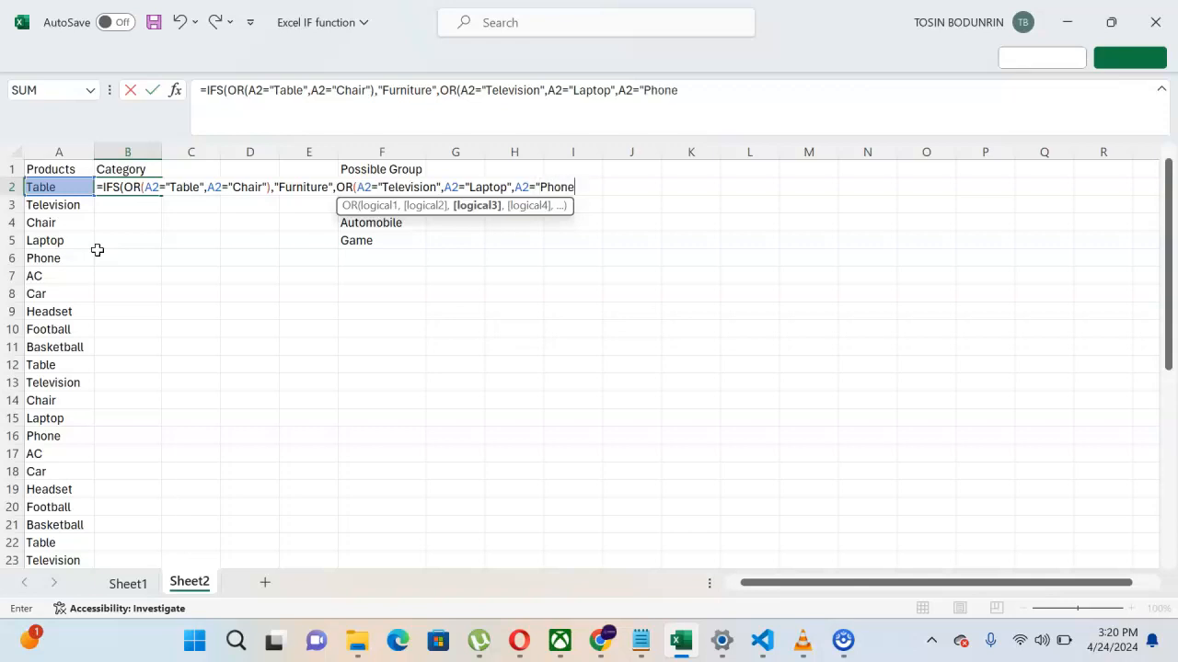
pyautogui.write('",A2=')
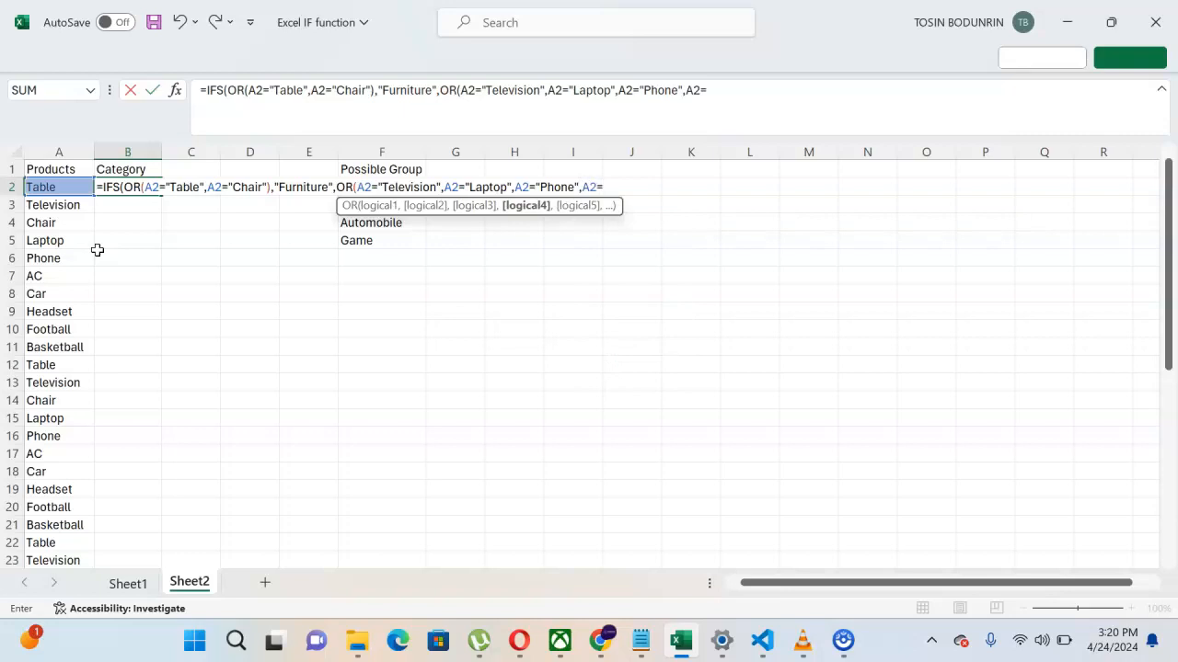
pyautogui.write('"')
pyautogui.write('A')
pyautogui.write('C')
pyautogui.write(')')
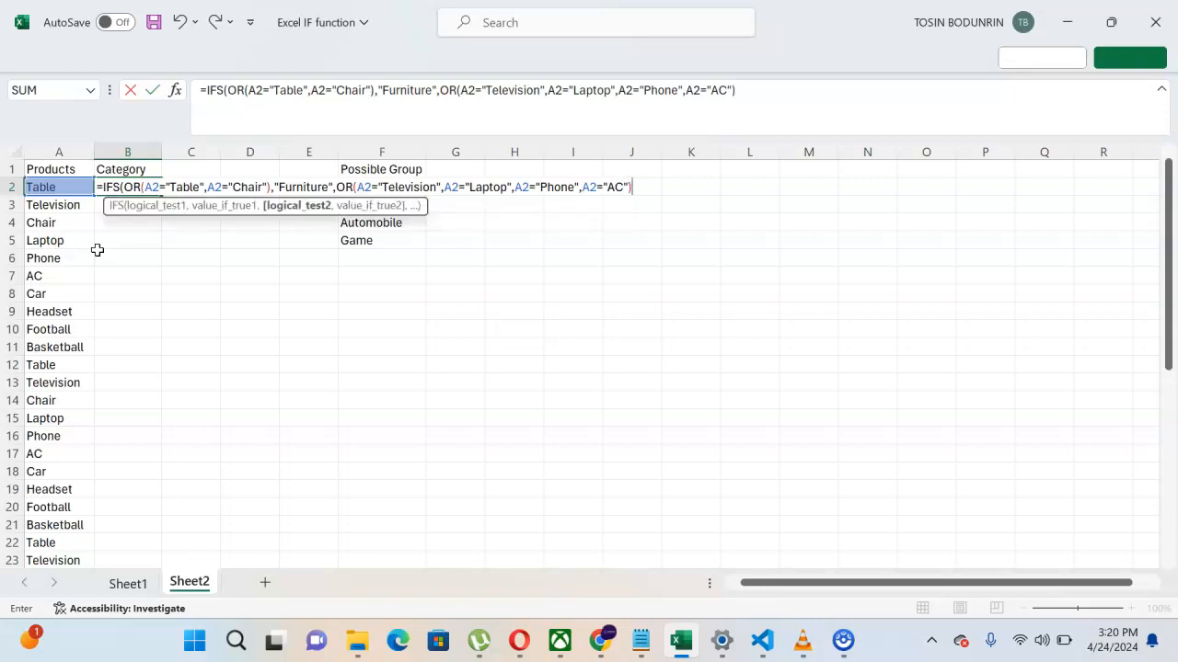
pyautogui.write(',')
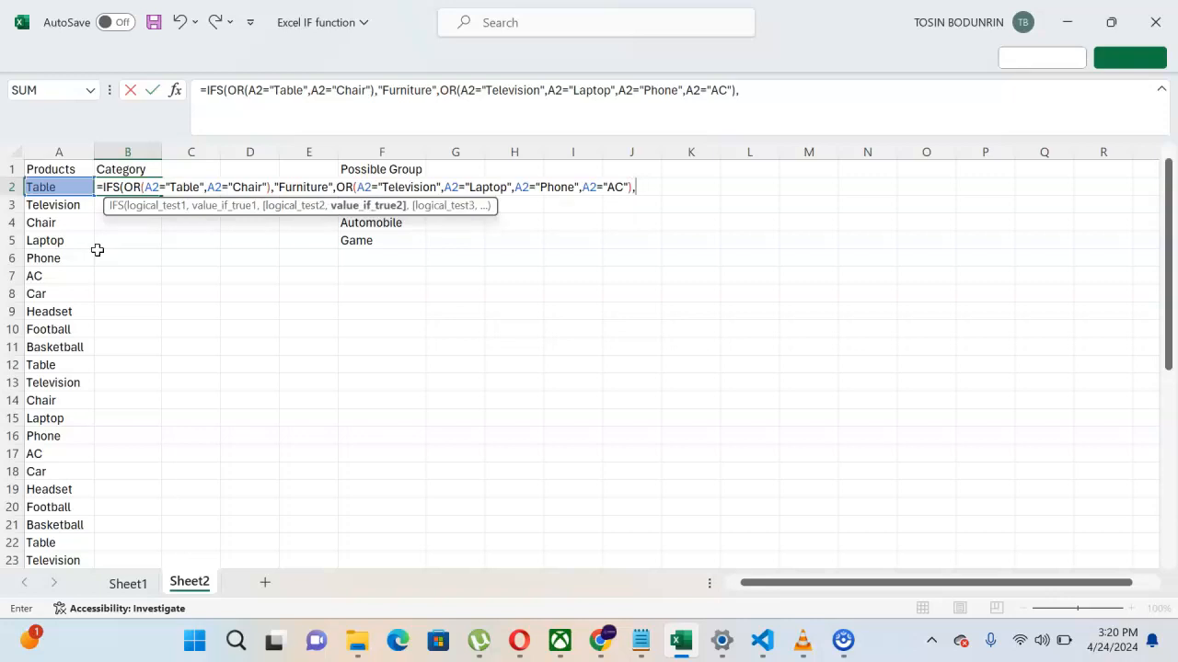
pyautogui.write('"Electronics')
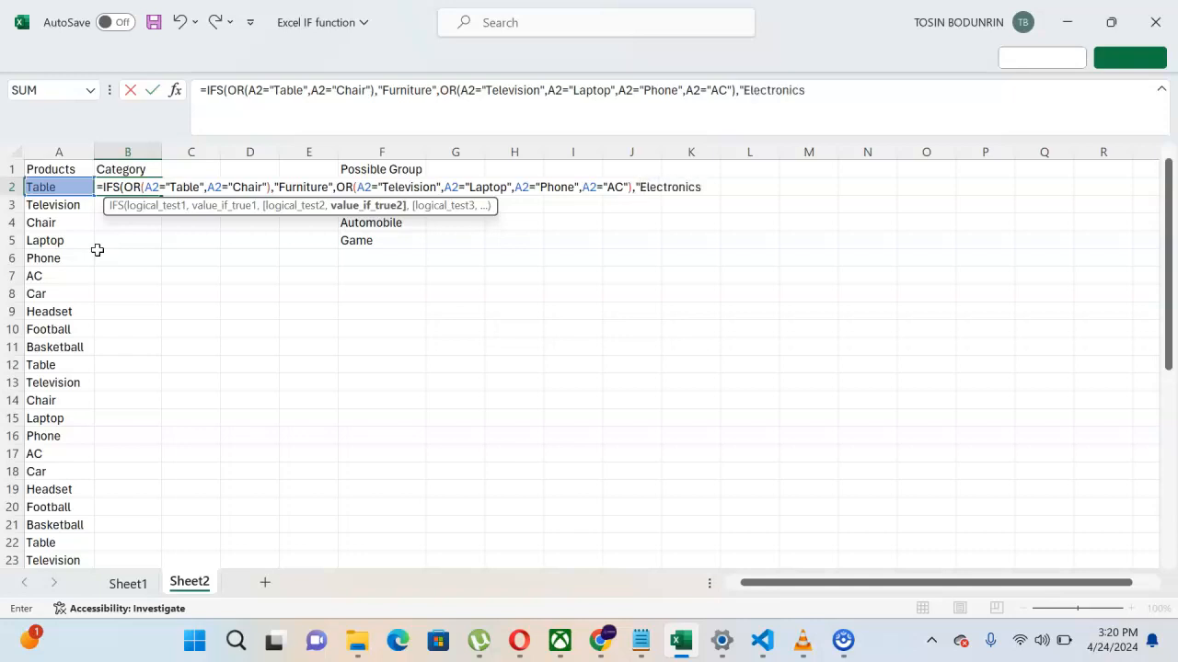
pyautogui.write('",')
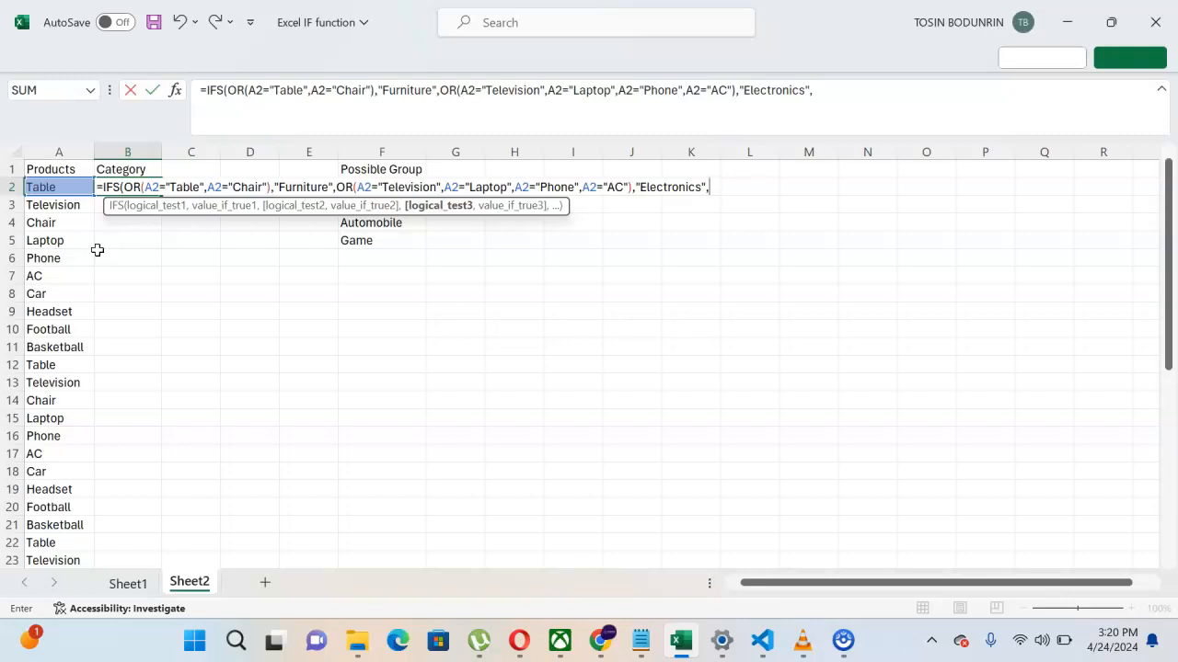
# Step: Add the condition A2="Car" returning "Automobile"
pyautogui.write('A2=')
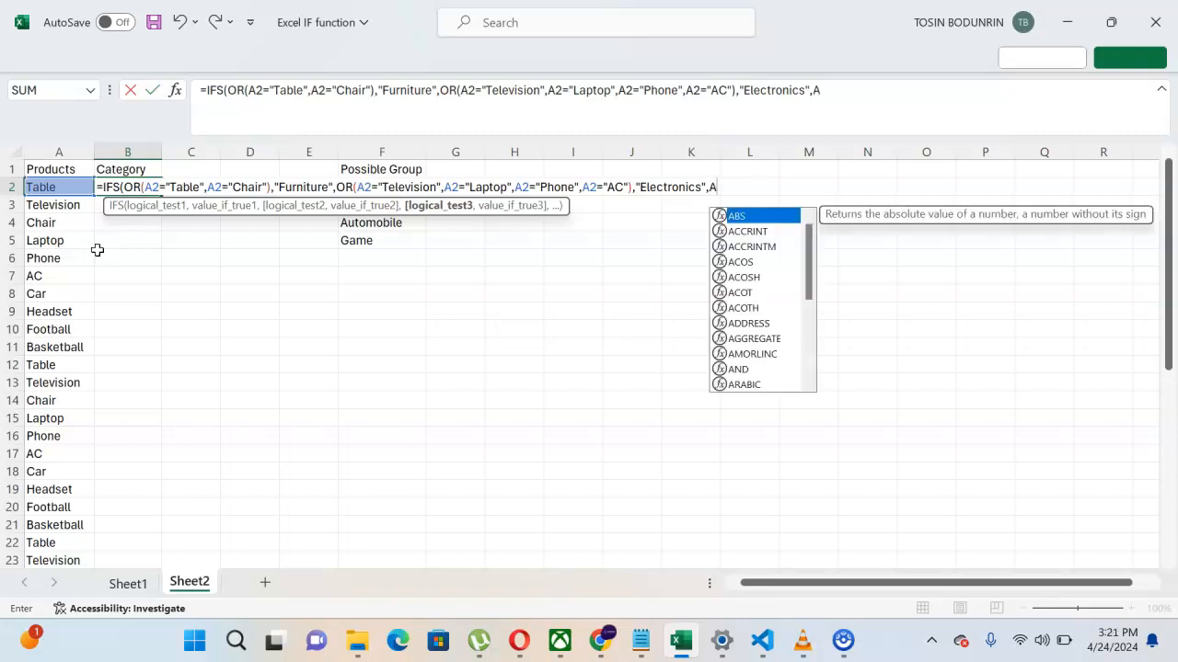
pyautogui.write('"CA')
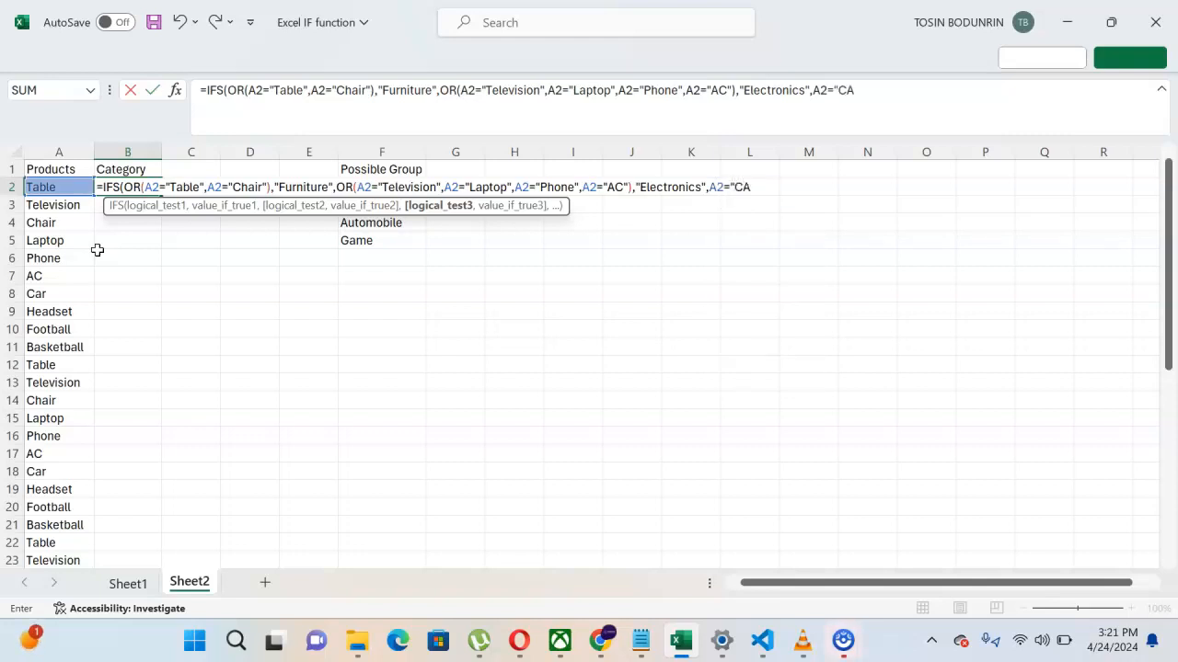
pyautogui.press('BackSpace')
pyautogui.write('ar","')
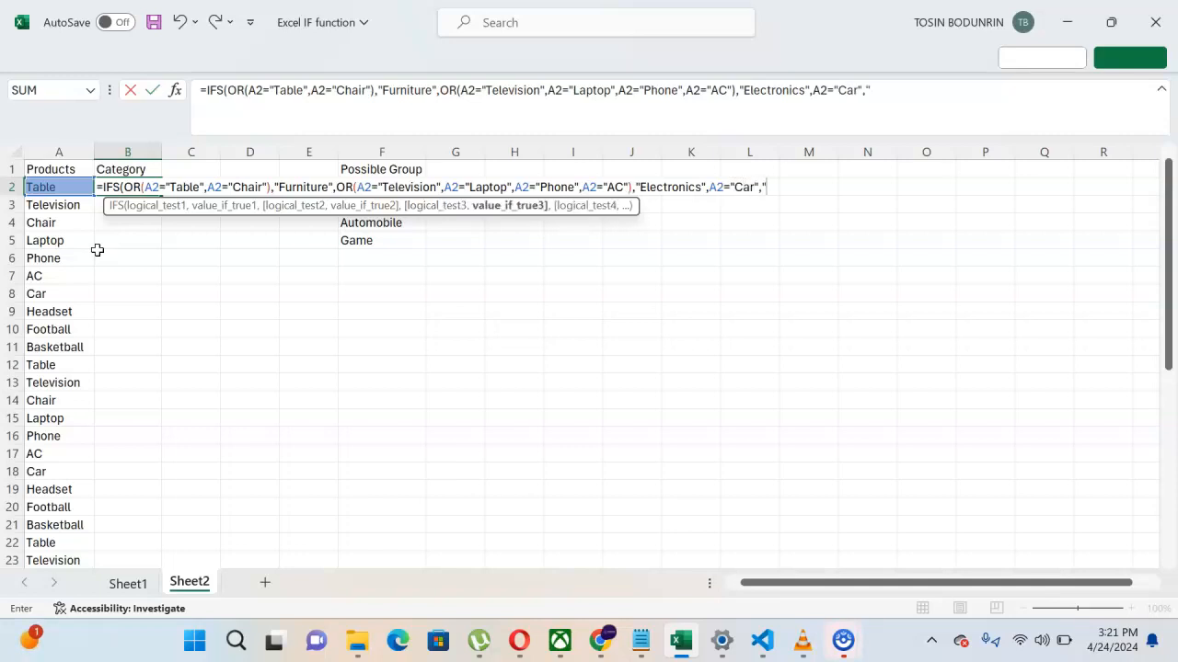
pyautogui.write('Automobile')
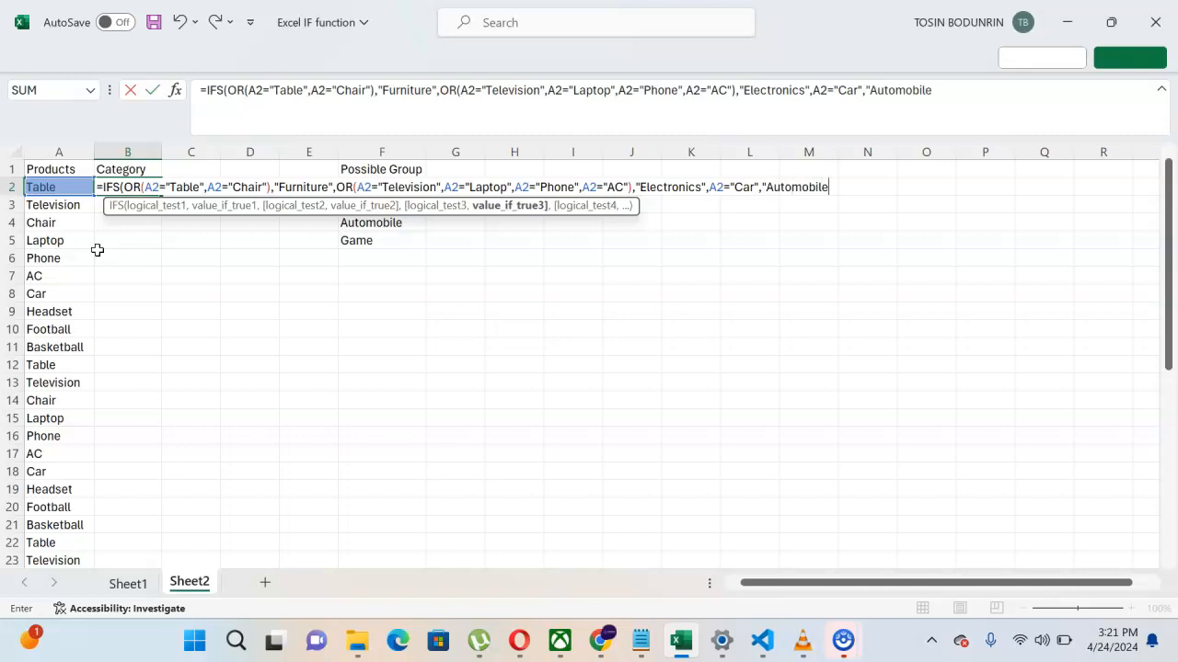
pyautogui.write('",')
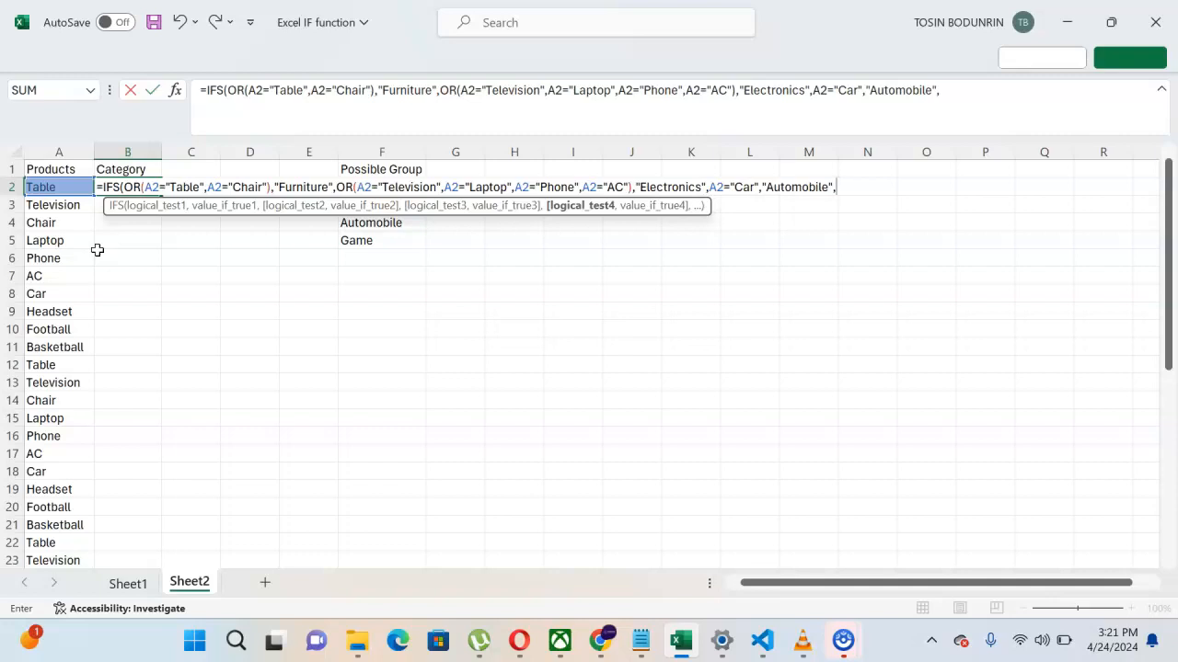
# Step: Add OR(A2="Football",A2="Basketball") returning "Game" and close the formula
pyautogui.write('or')
pyautogui.press('Tab')
pyautogui.write('A2')
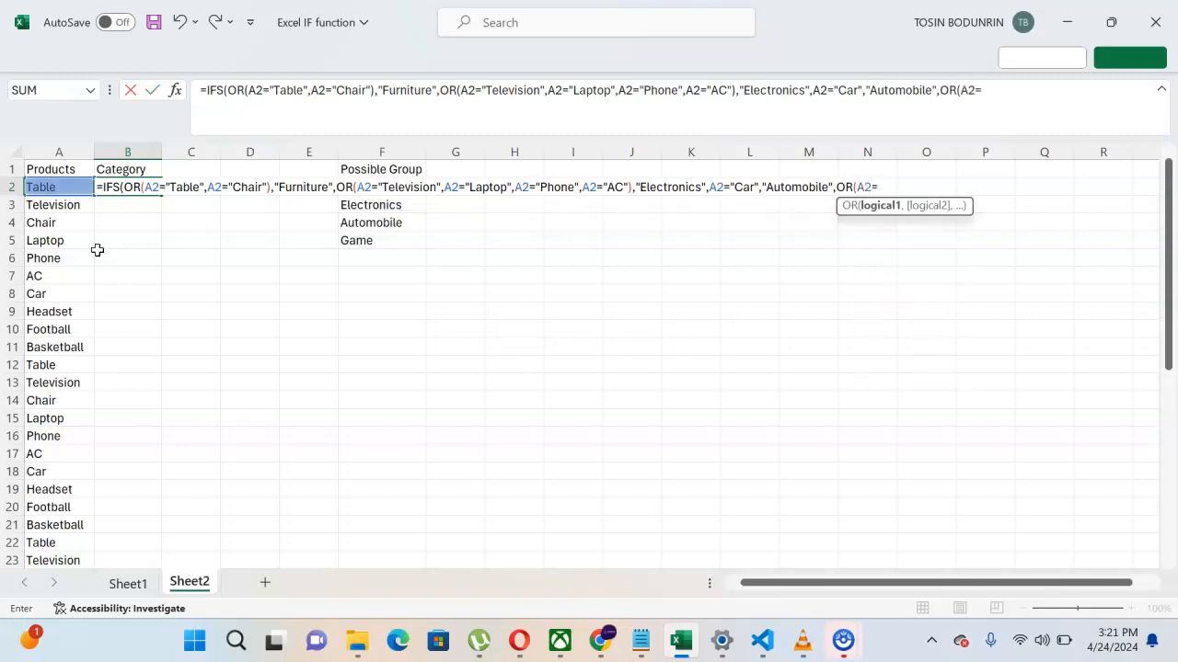
pyautogui.write('="Football",')
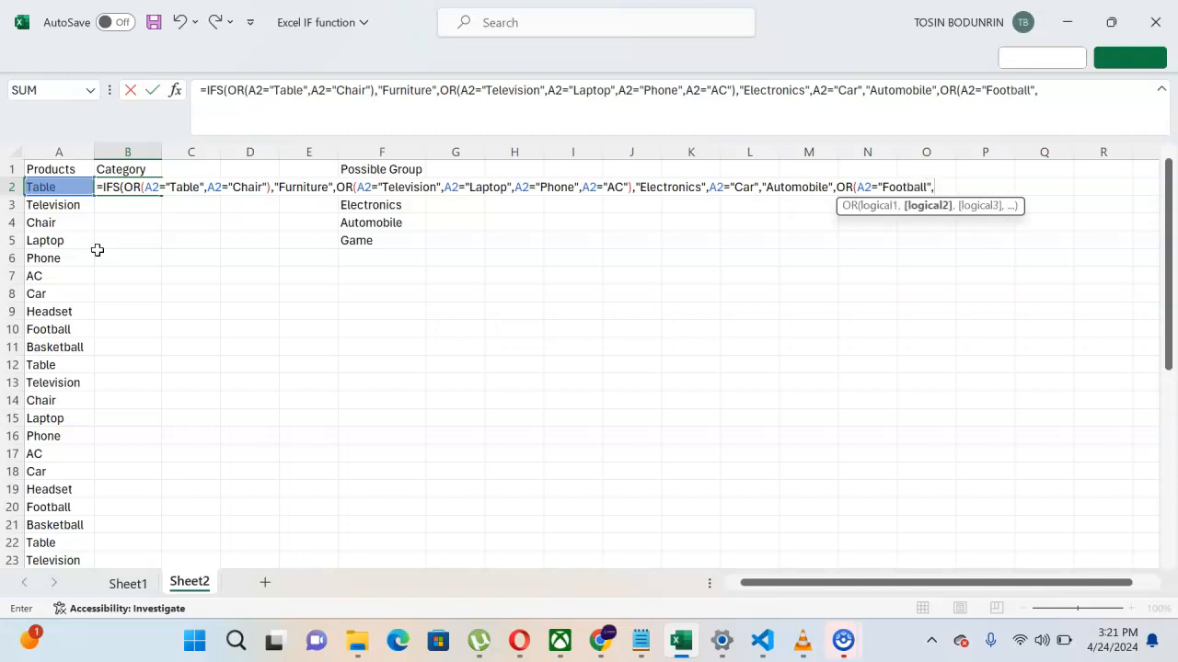
pyautogui.write('A2="Basket')
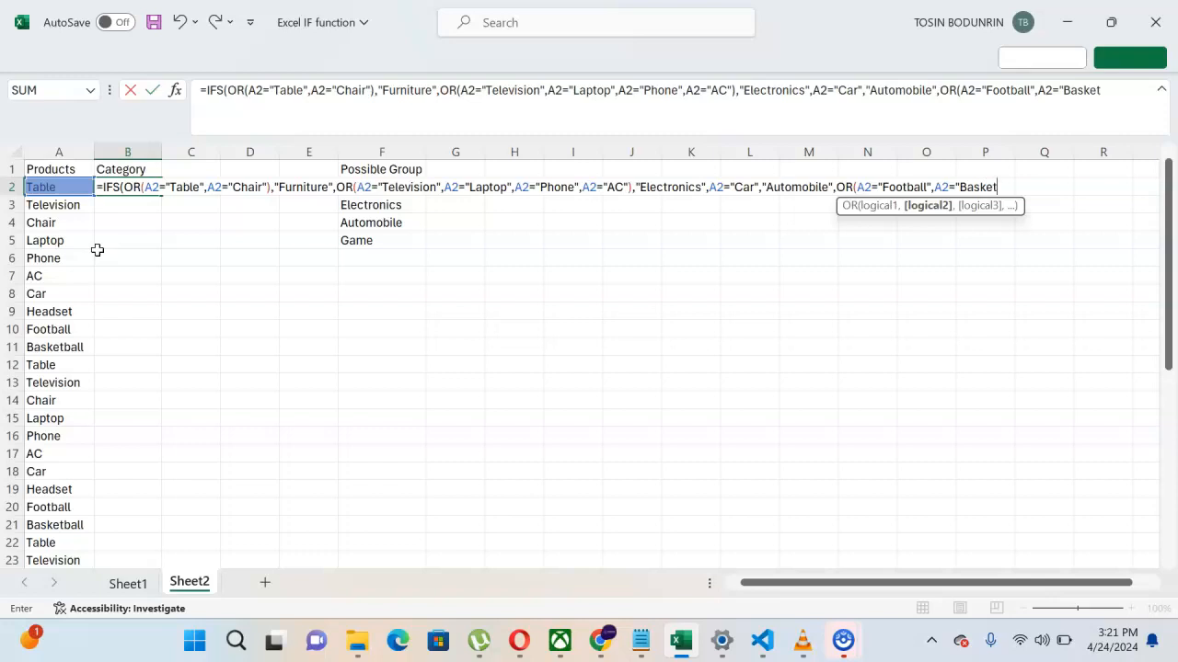
pyautogui.write('ball")')
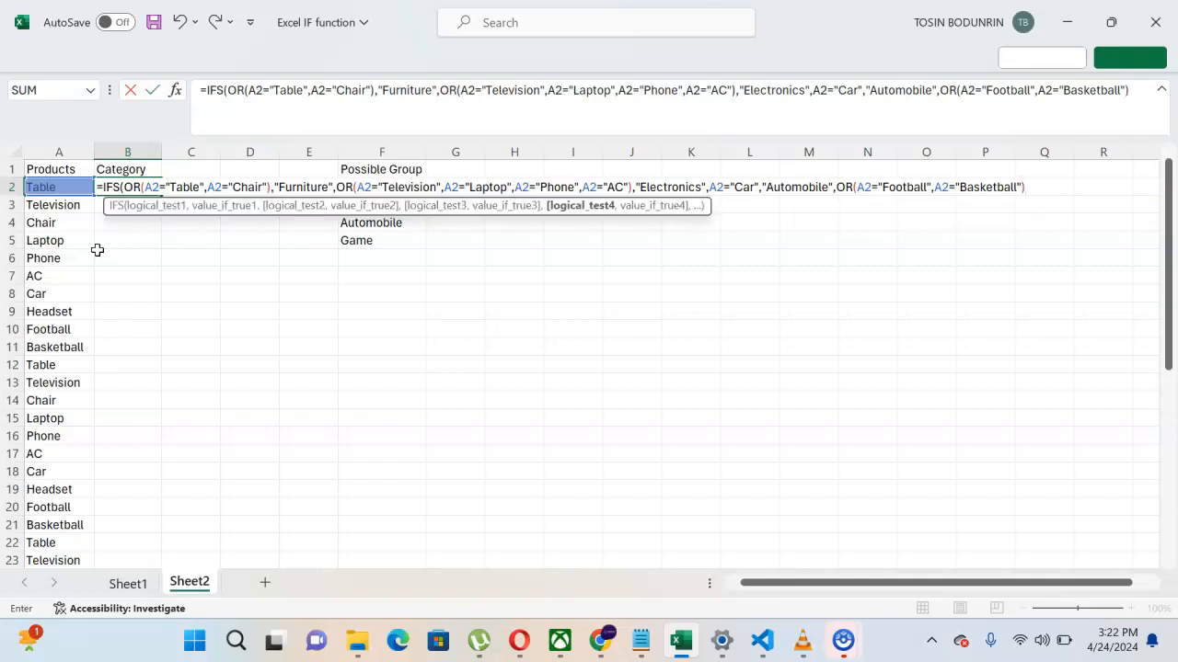
pyautogui.write(',')
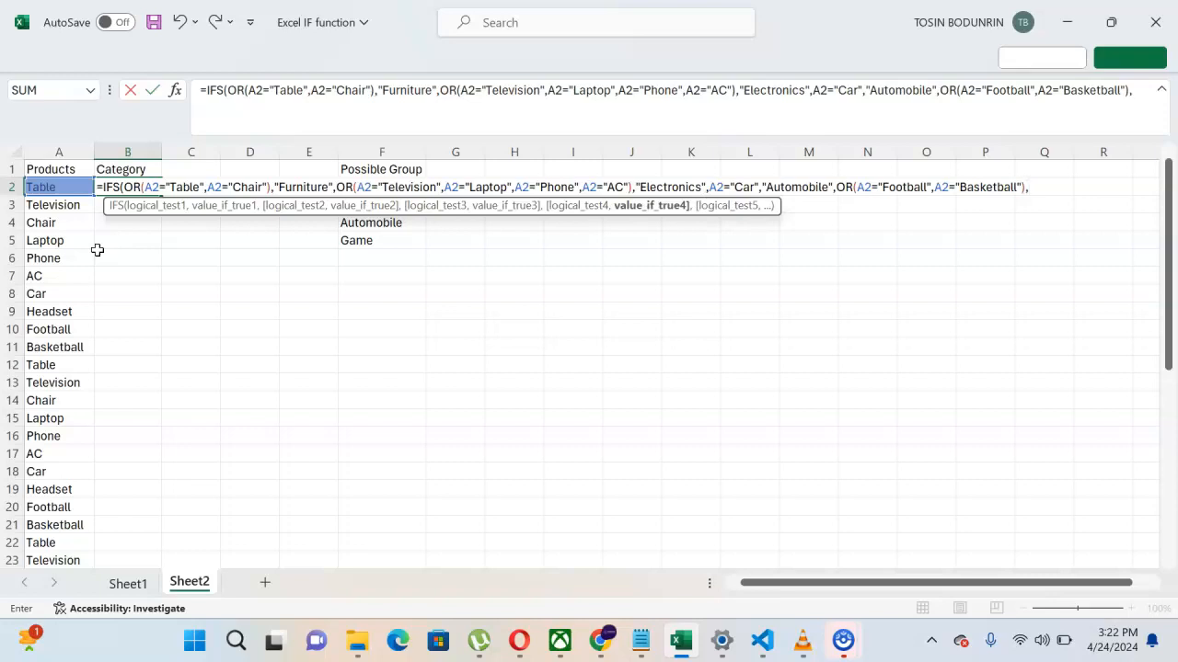
pyautogui.write('"Game")')
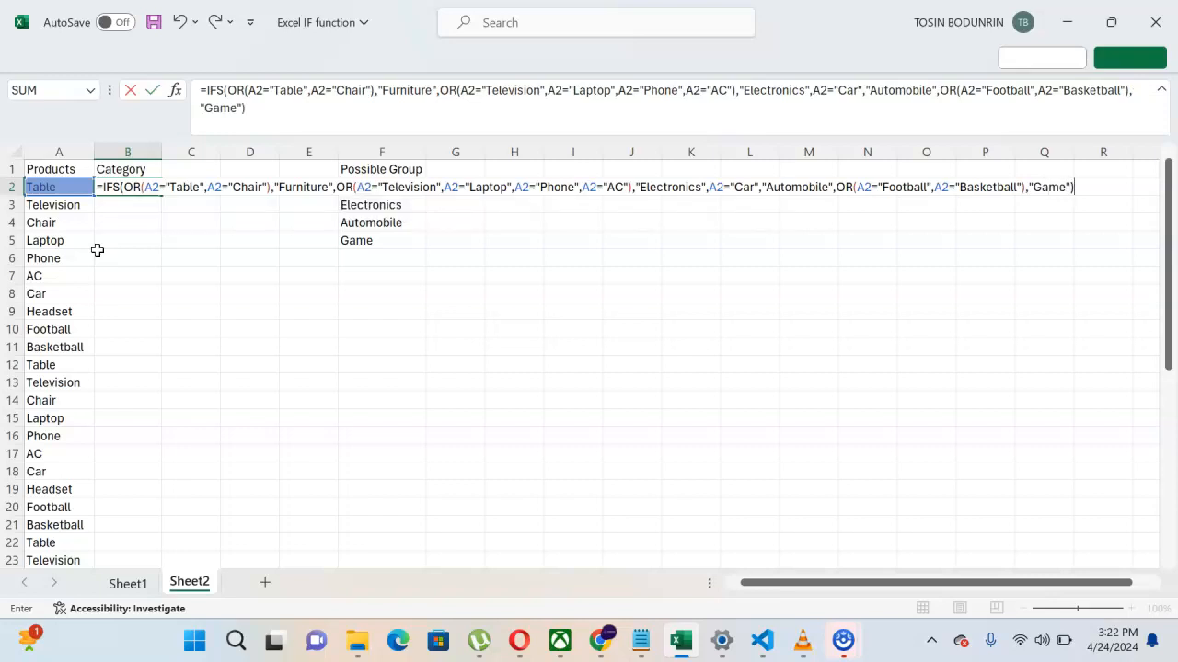
# Step: Commit B2's Category formula and fill it down to B41, leaving Headset rows as #N/A
pyautogui.press('Return')
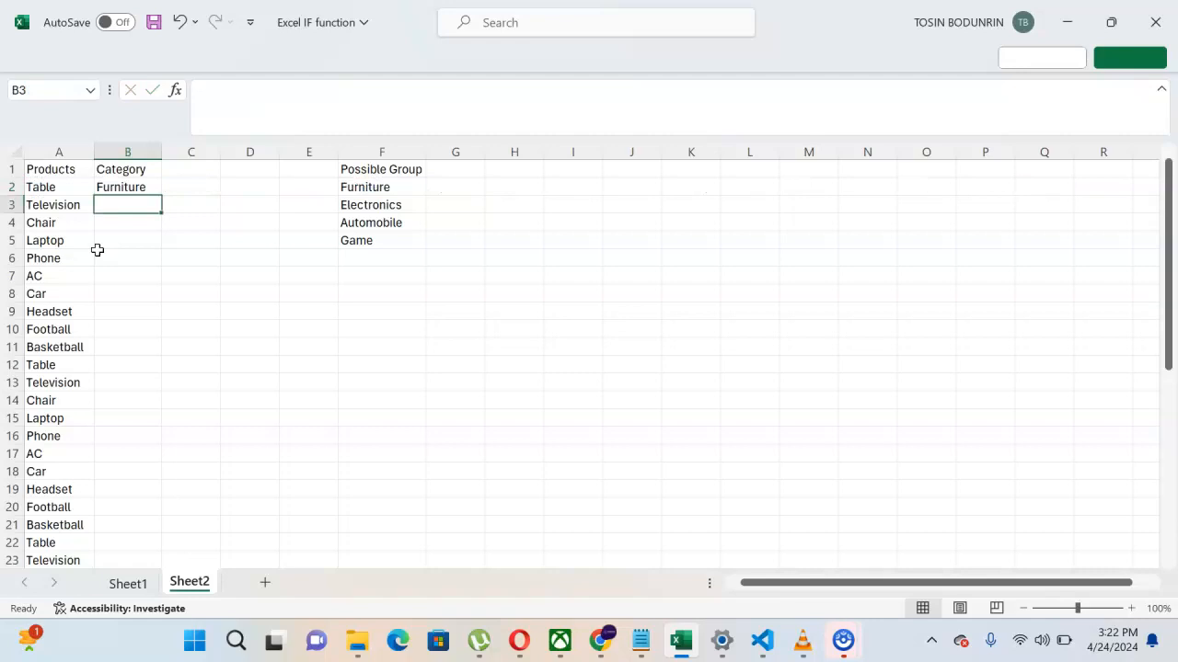
pyautogui.click(118, 186)
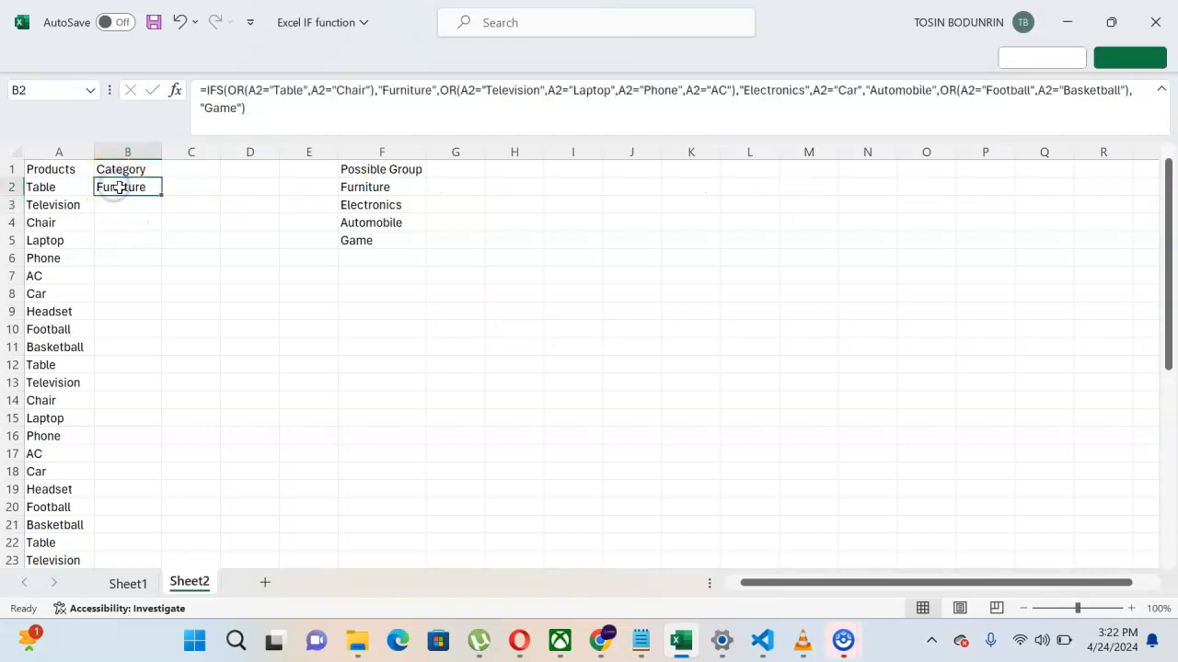
pyautogui.doubleClick(161, 195)
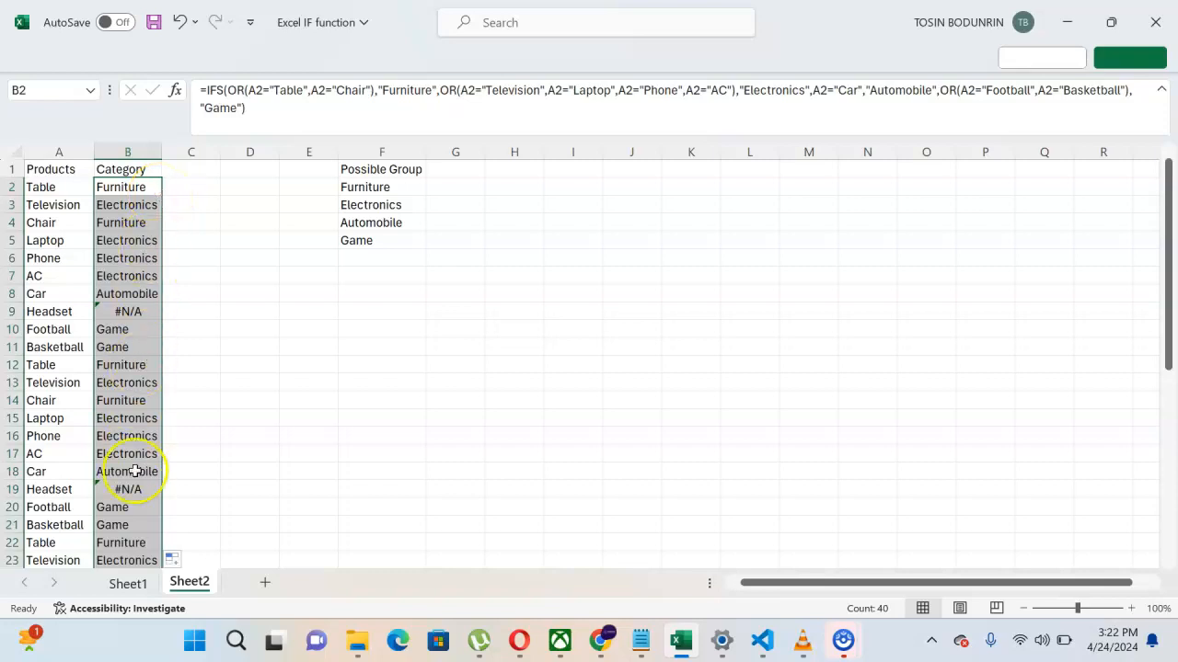
pyautogui.scroll(-3, 136, 470)
pyautogui.scroll(-5, 134, 470)
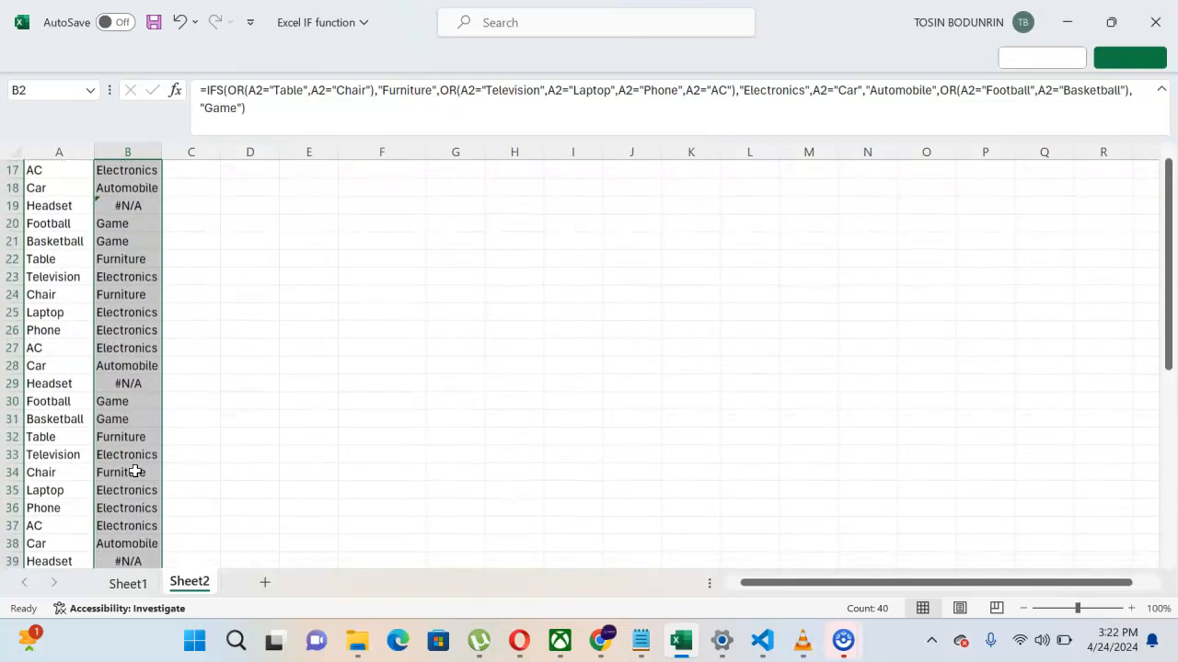
pyautogui.scroll(8, 134, 470)
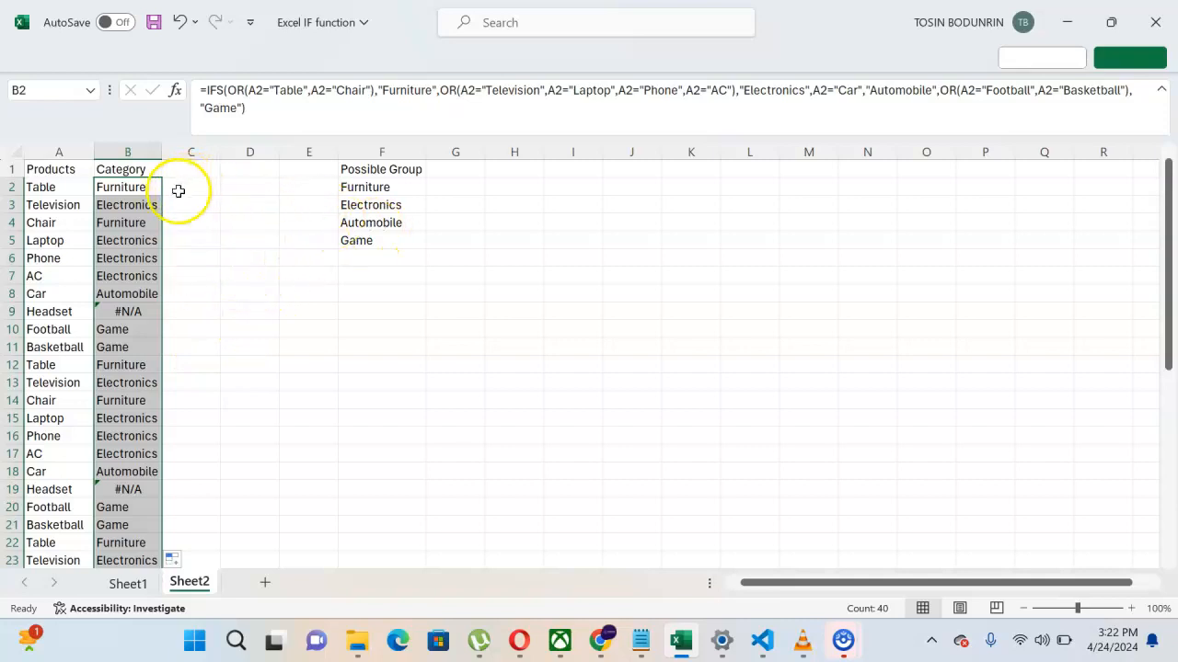
pyautogui.click(137, 186)
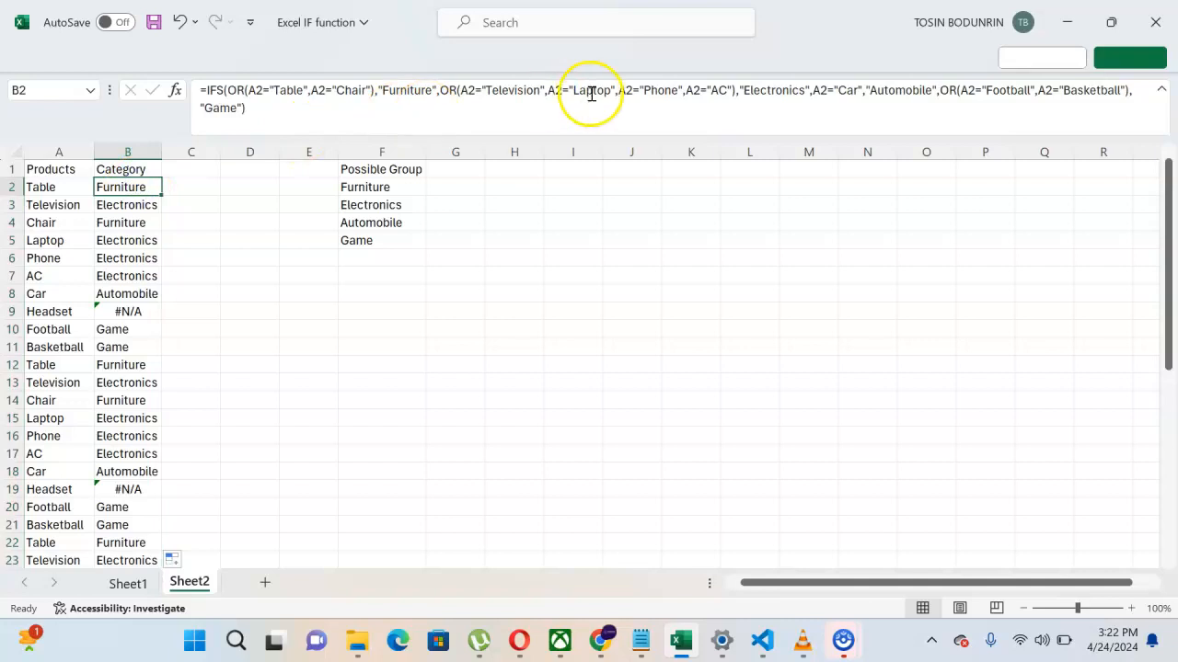
# Step: Insert A2="Headset" after the A2="AC" test in B2's Electronics OR and commit the formula
pyautogui.click(733, 90)
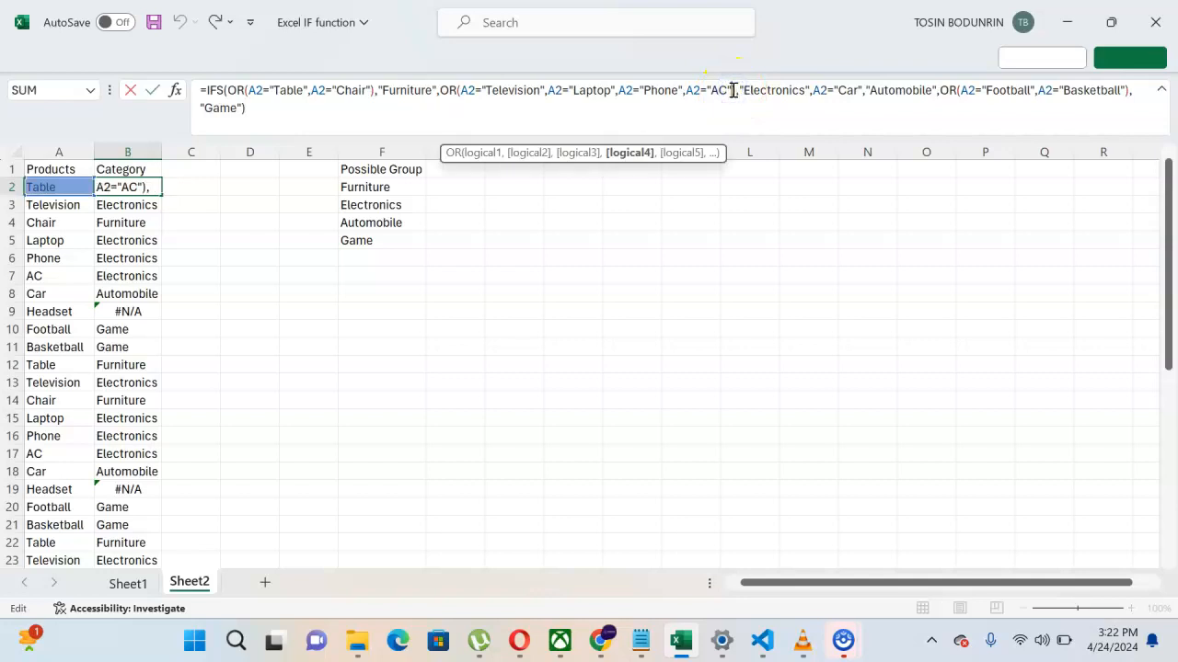
pyautogui.write(',A2')
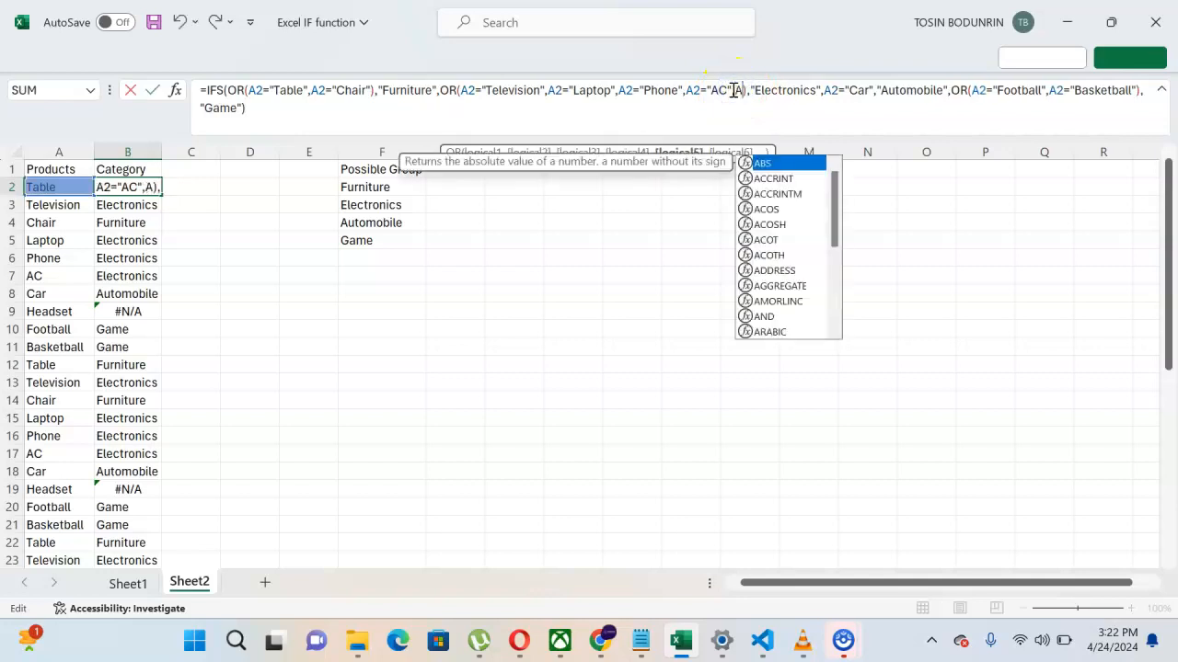
pyautogui.write('=')
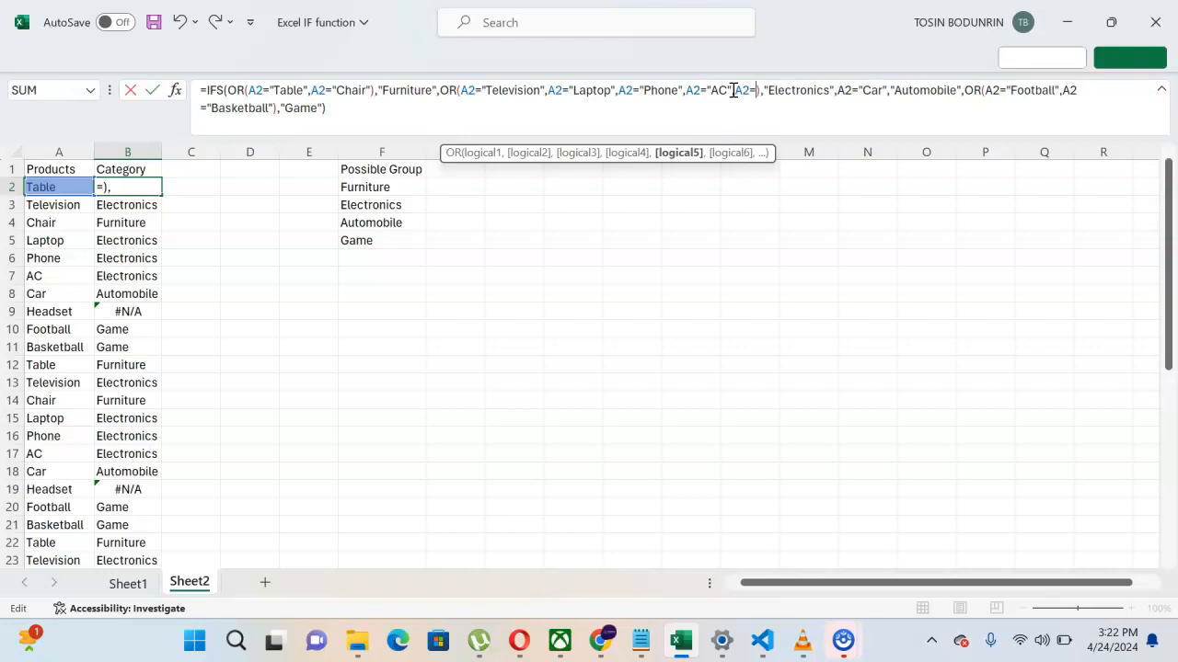
pyautogui.write('"')
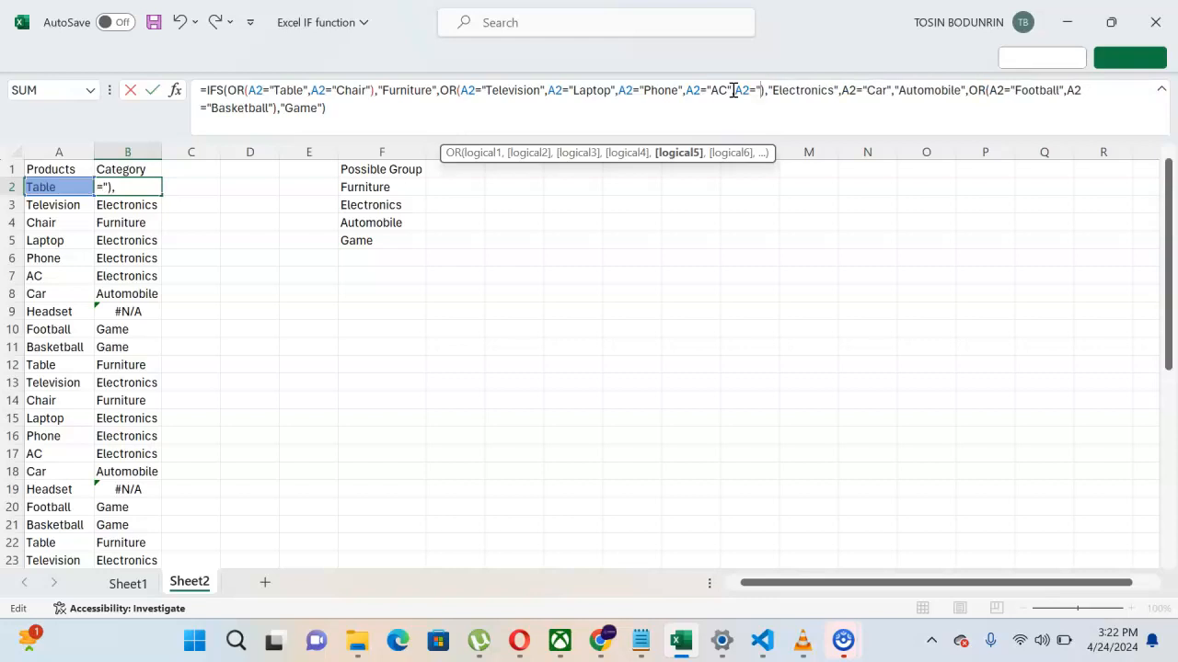
pyautogui.write('Headset"),')
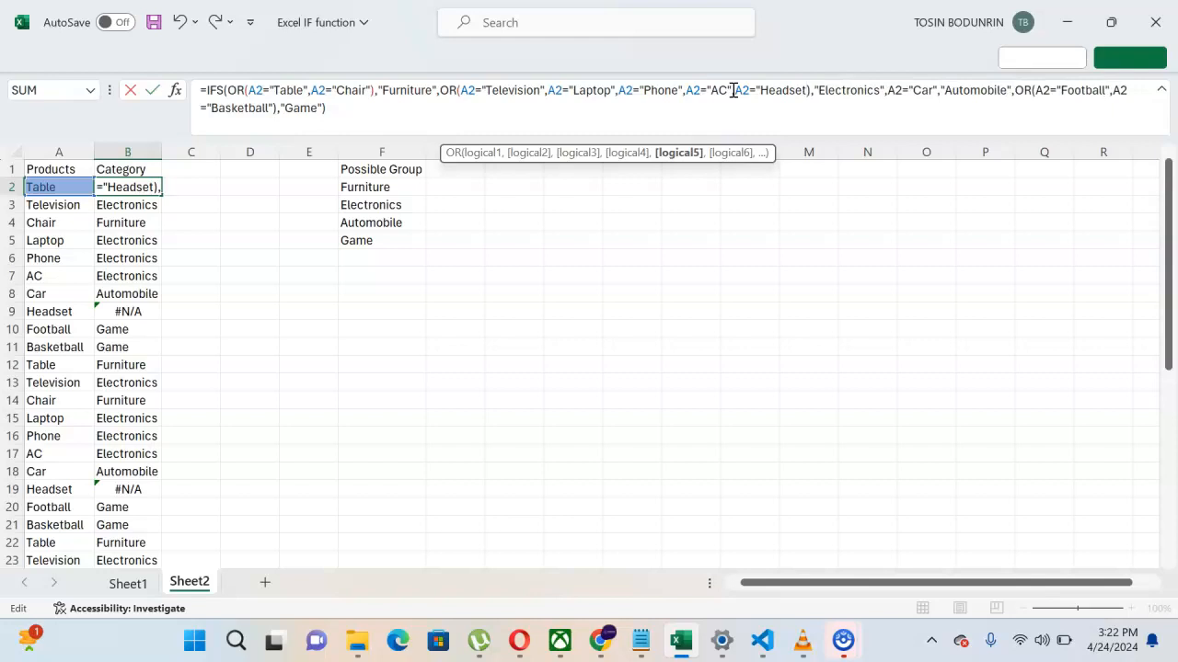
pyautogui.write('"')
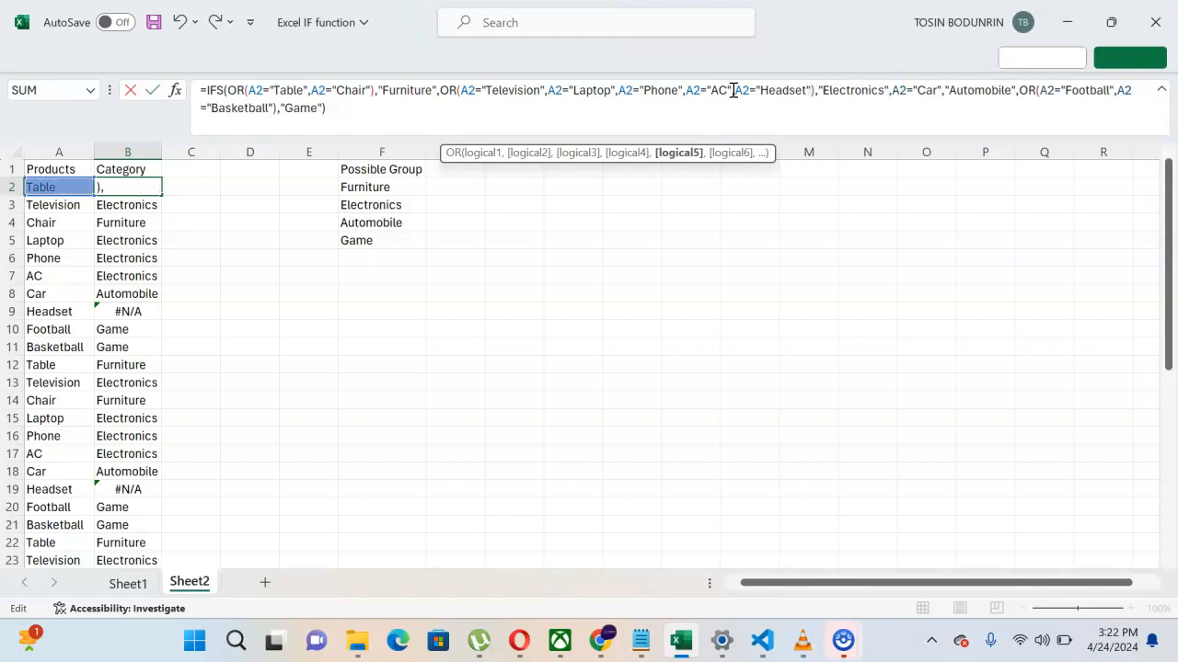
pyautogui.click(358, 112)
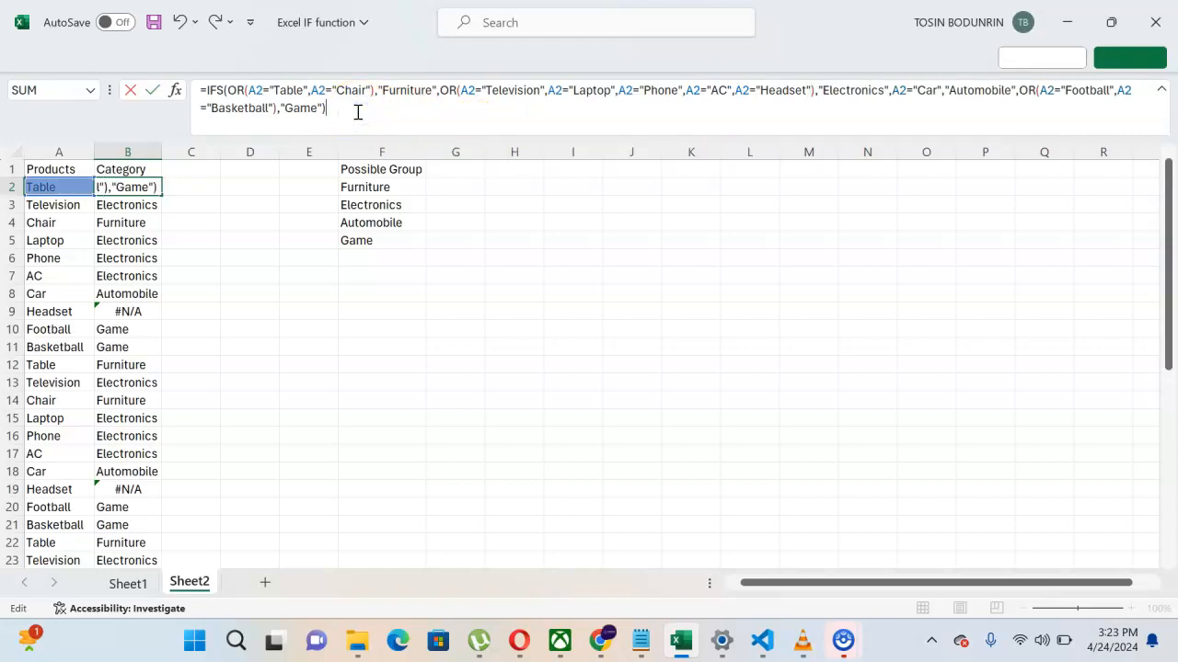
pyautogui.press('Return')
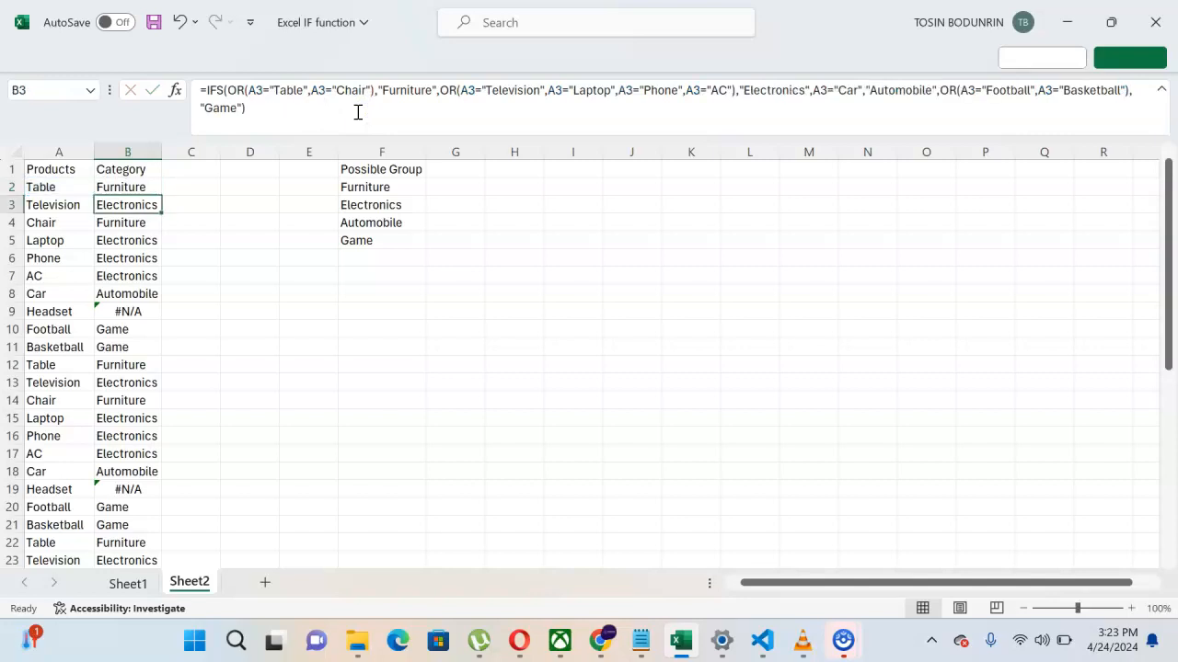
# Step: Fill B2's corrected formula down column B so Headset rows show Electronics, then collapse the formula bar
pyautogui.click(132, 188)
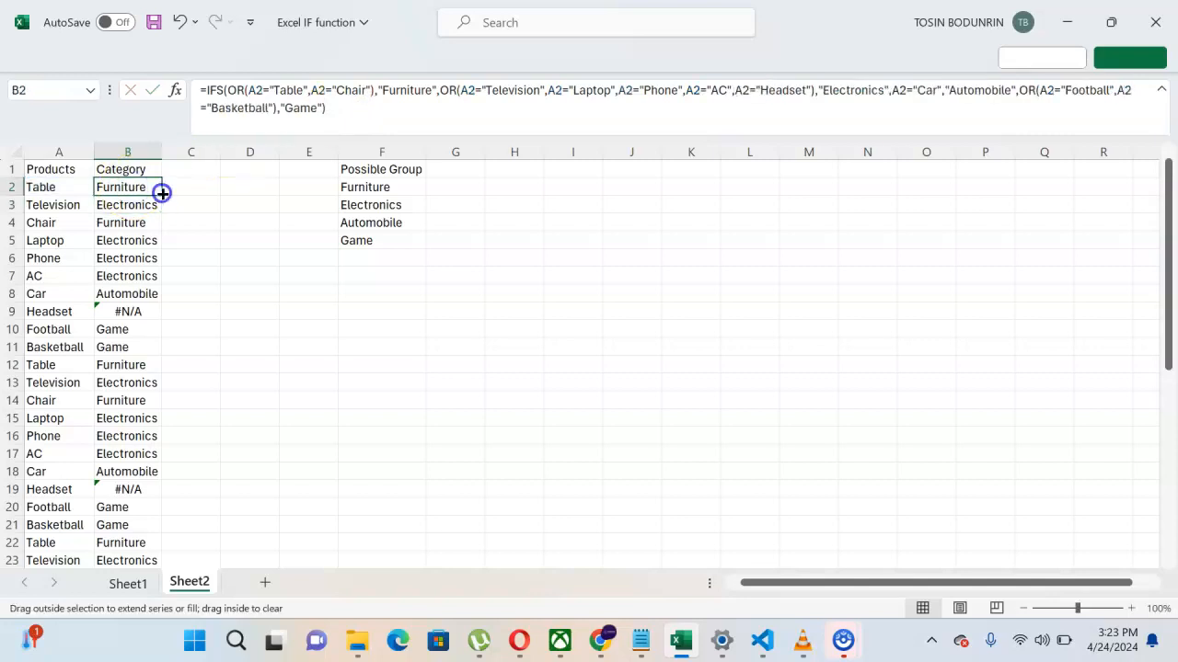
pyautogui.doubleClick(162, 194)
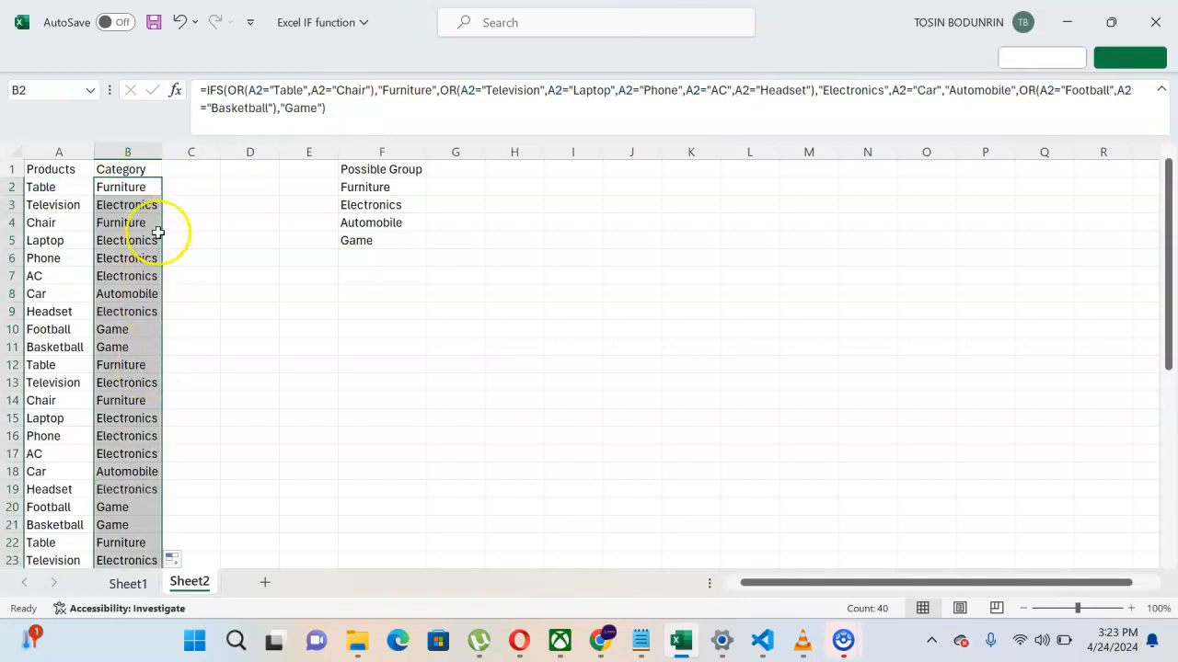
pyautogui.click(132, 167)
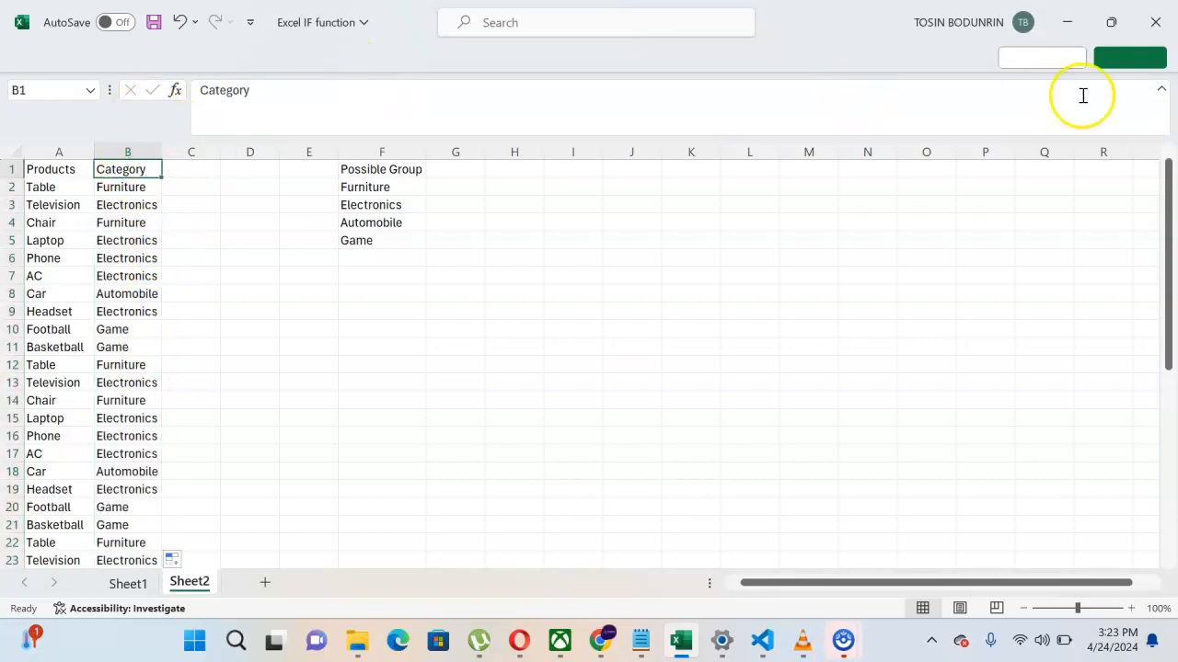
pyautogui.click(1160, 90)
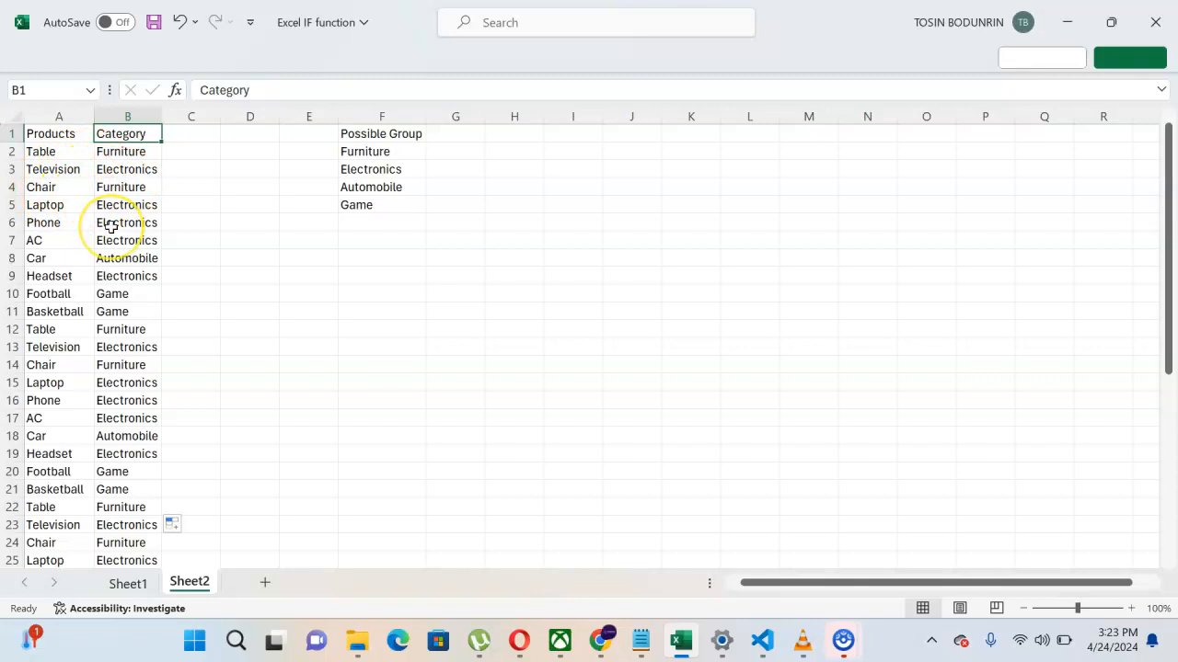
pyautogui.scroll(-2, 109, 228)
pyautogui.scroll(-5, 111, 228)
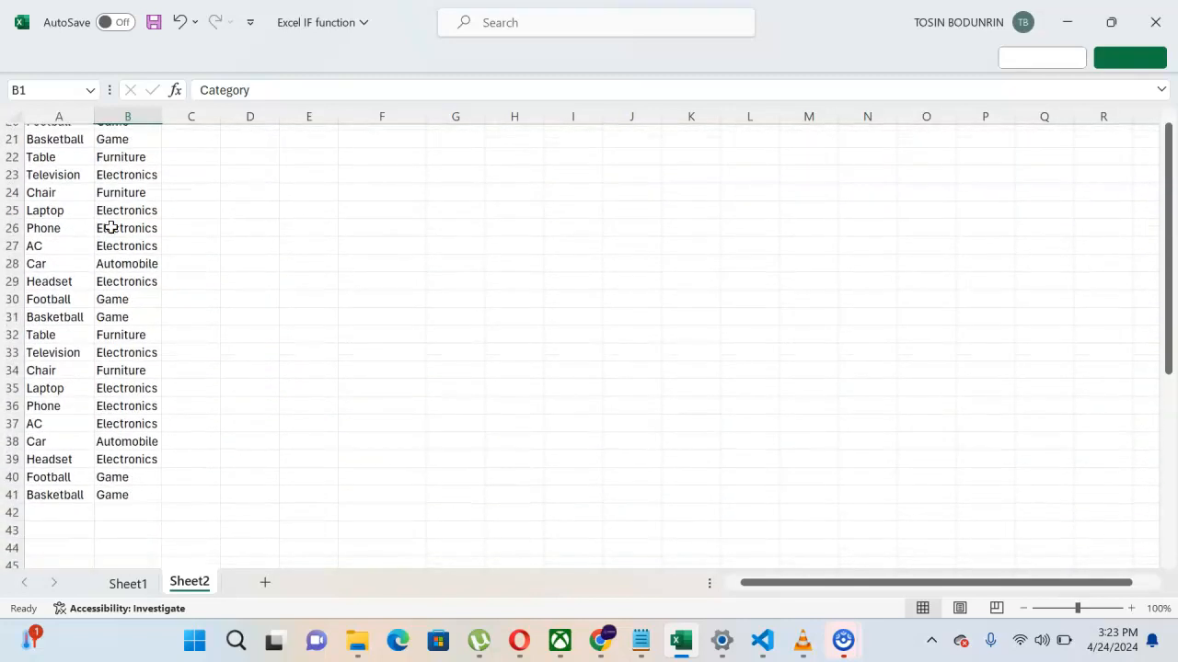
pyautogui.scroll(6, 110, 228)
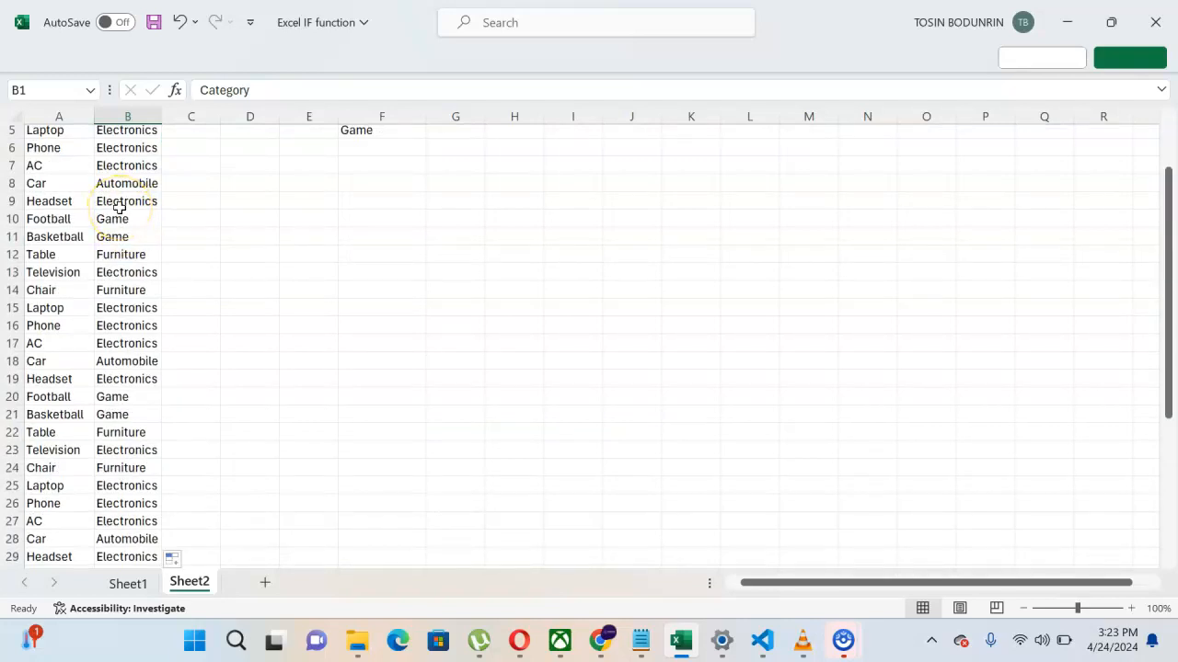
pyautogui.scroll(2, 120, 208)
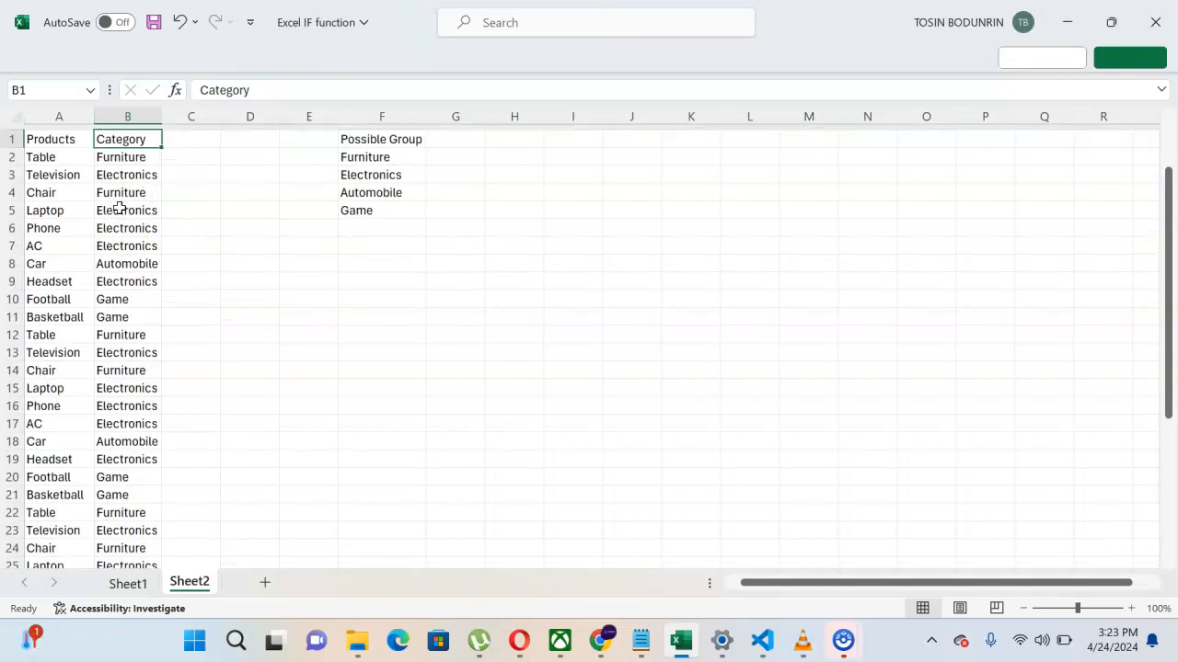